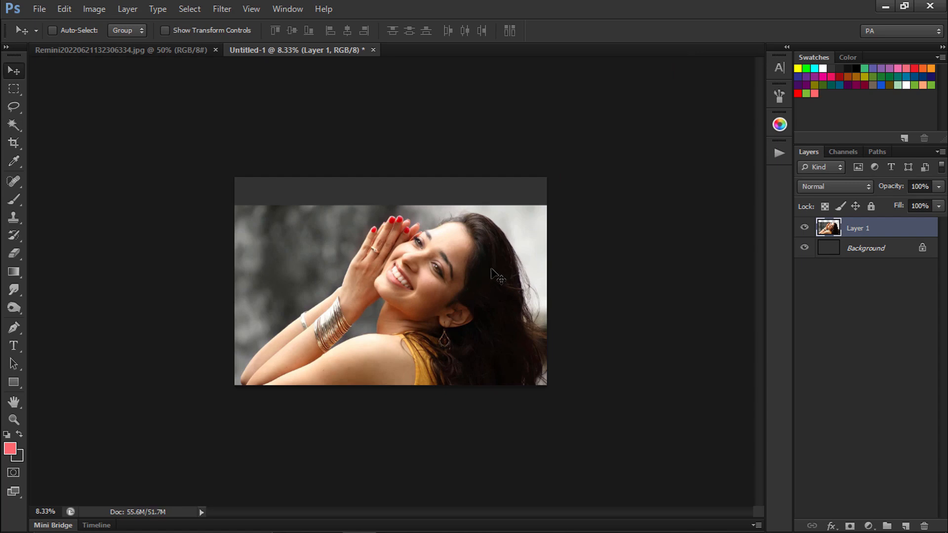
Step: Start a Pen tool path at the woman's elbow and trace the outer edge of the rear forearm up to the thin bracelet
key("ctrl+equal")
key("ctrl+equal")
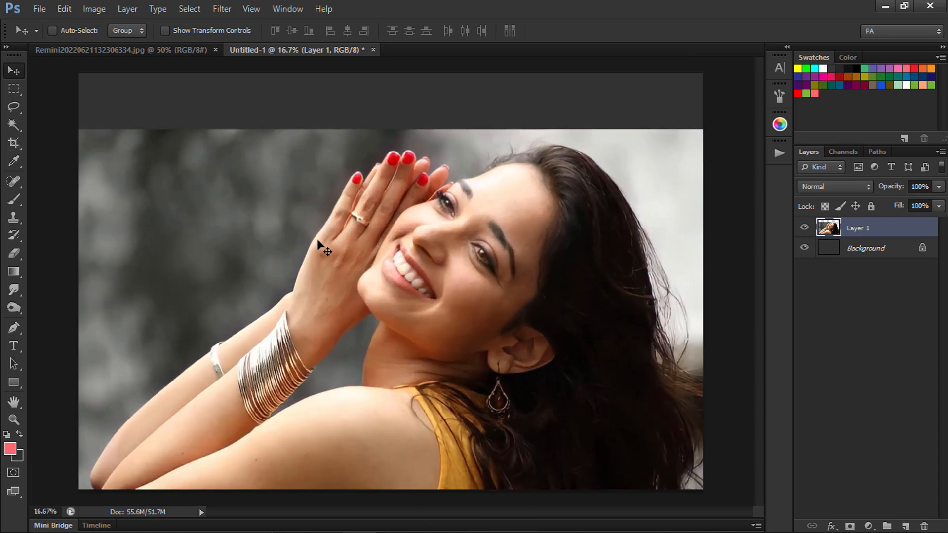
left_click(14, 328)
key("ctrl+equal")
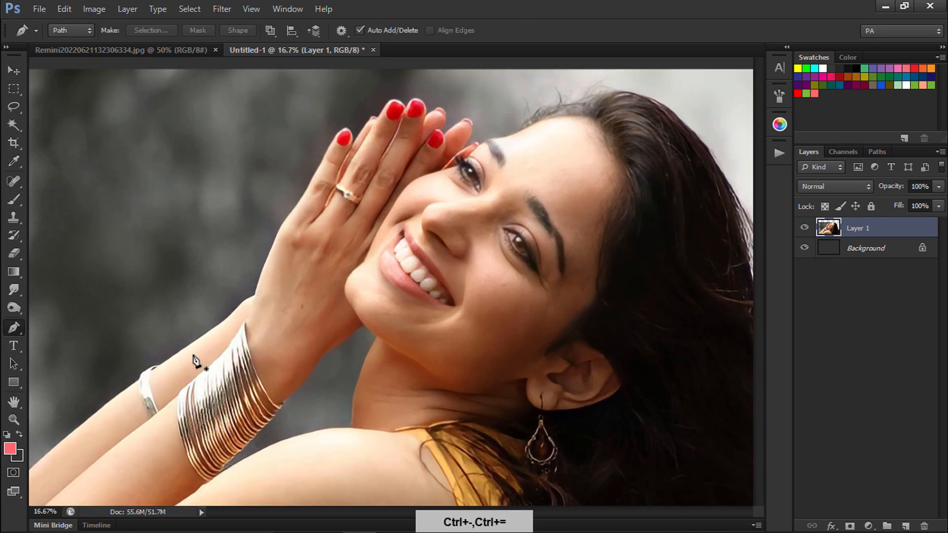
key("space")
left_click_drag(278, 254, 486, 58)
key("ctrl+equal")
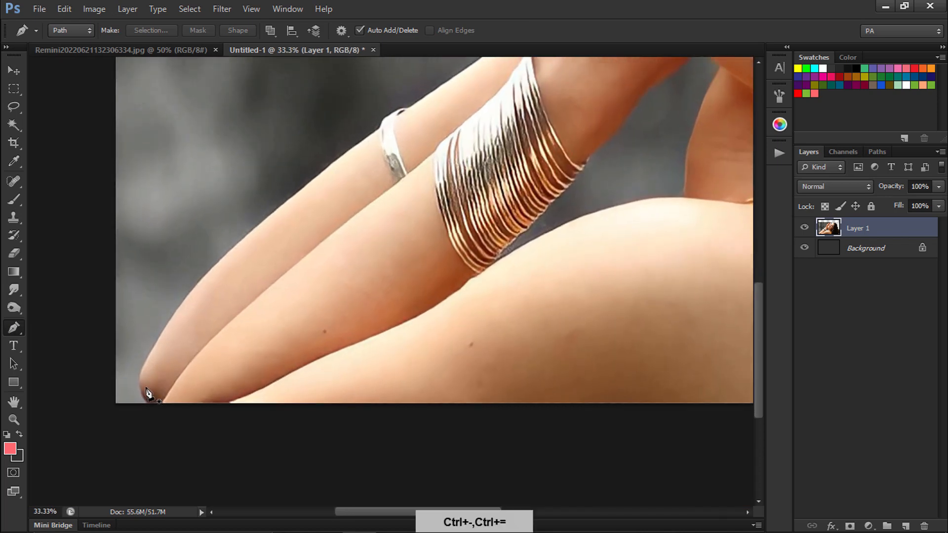
left_click(149, 403)
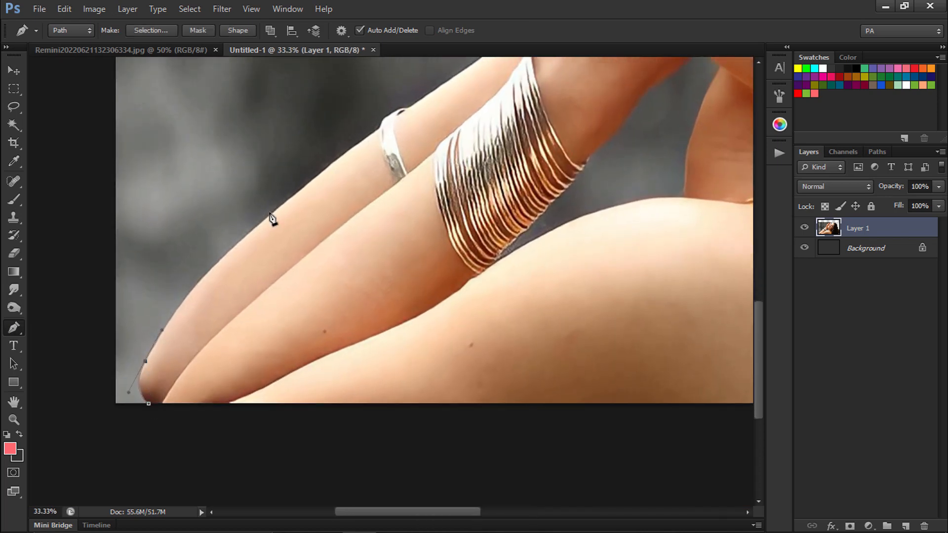
left_click_drag(271, 215, 354, 152)
key("ctrl+equal")
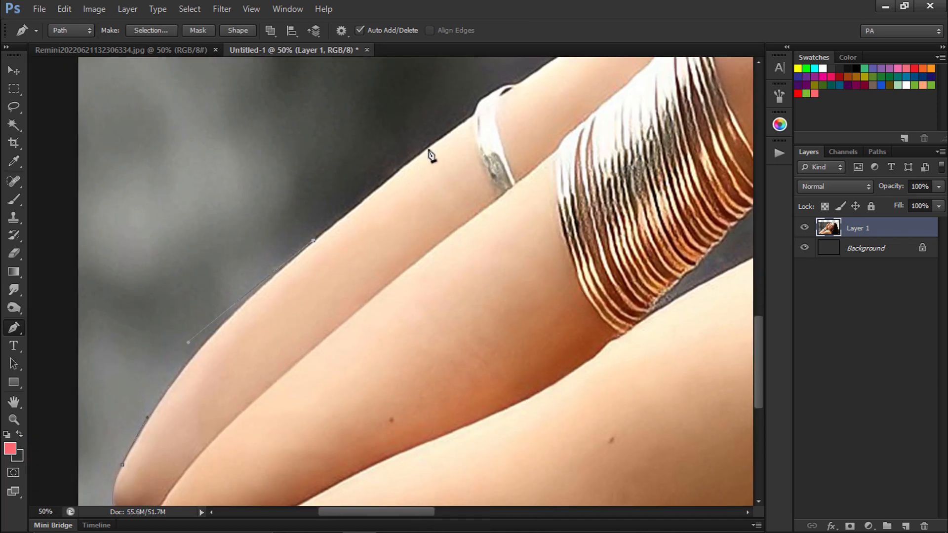
left_click(435, 141)
left_click(473, 114)
Step: Continue the path around the thin bracelet, along the wrist and up the back of the hand
left_click_drag(481, 94, 387, 250)
key("ctrl+equal")
left_click_drag(391, 238, 449, 221)
left_click(435, 222, "alt")
left_click_drag(564, 136, 342, 283)
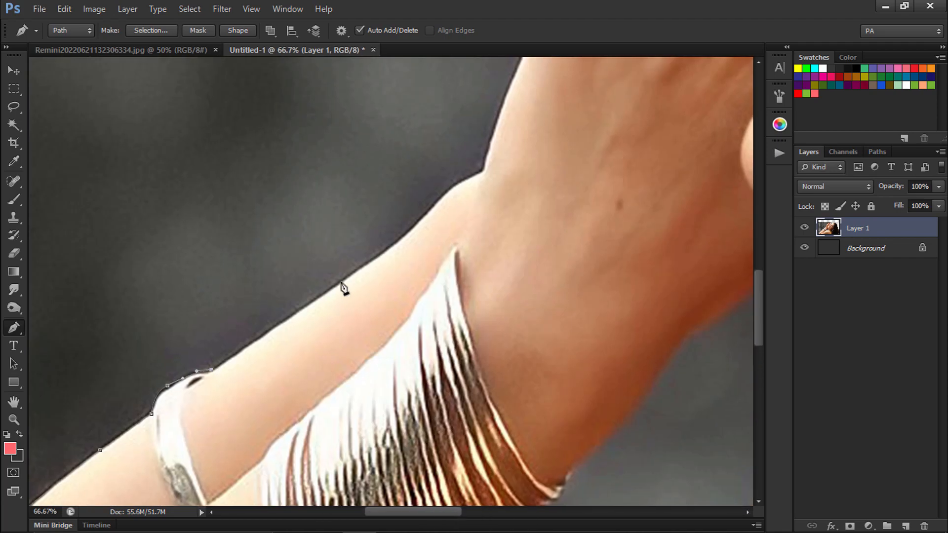
left_click_drag(424, 215, 508, 166)
left_click(483, 172, "alt")
left_click_drag(514, 79, 363, 312)
left_click_drag(362, 313, 379, 272)
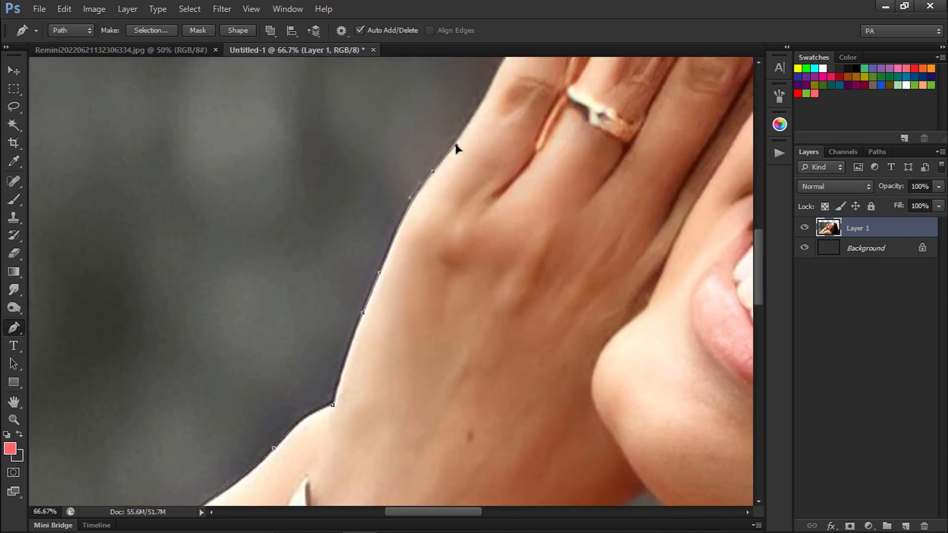
Step: Extend the path up the outermost finger and around its red-nailed tip
left_click_drag(500, 148, 347, 370)
left_click(279, 393, "alt")
left_click_drag(347, 288, 361, 259)
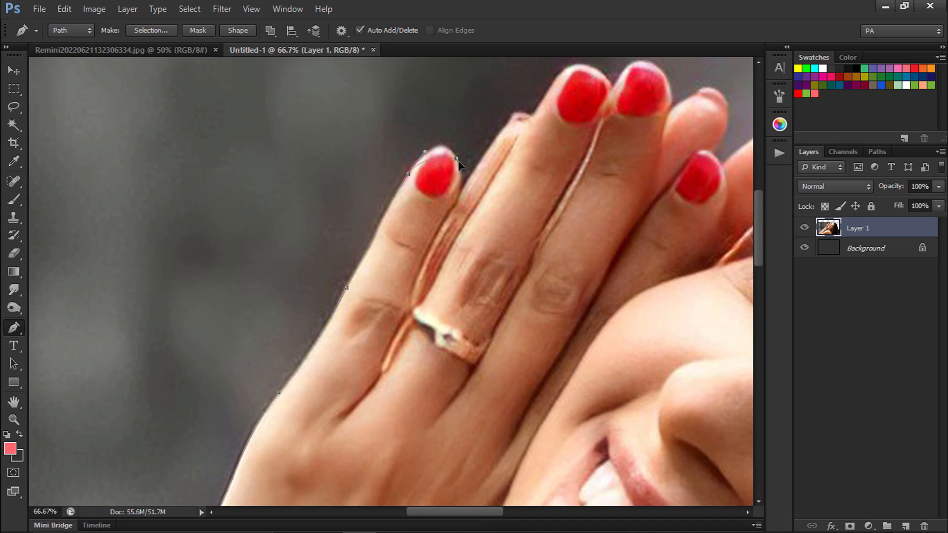
left_click_drag(463, 182, 464, 191)
Step: Trace the path around the next fingertips, including the two tallest red-nailed fingers
left_click_drag(508, 143, 422, 272)
key("ctrl+equal")
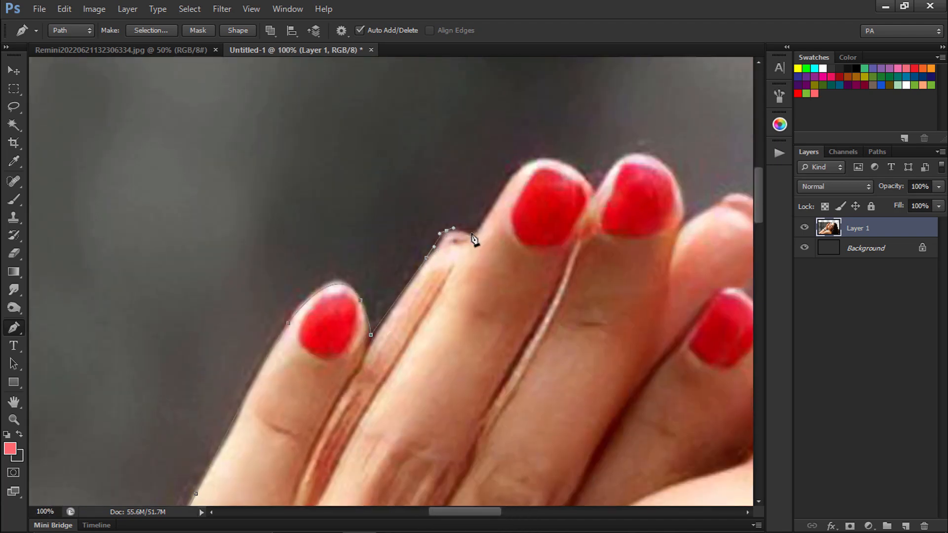
left_click_drag(518, 170, 409, 280)
left_click(486, 302)
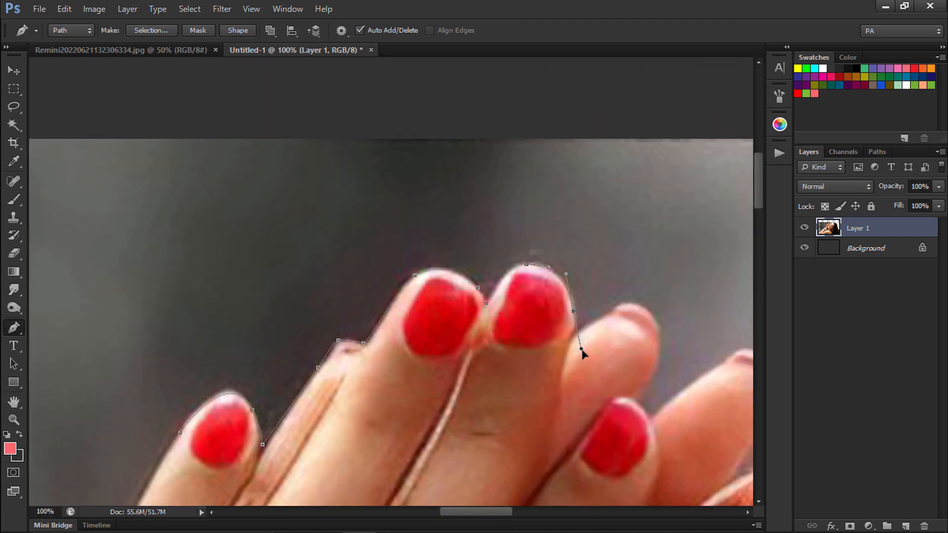
left_click(573, 312, "alt")
left_click(575, 328)
Step: Trace the path around the far hand's fingertips and down to the fingertip beside the eye
left_click_drag(525, 334, 388, 349)
left_click(470, 329)
left_click_drag(512, 326, 505, 408)
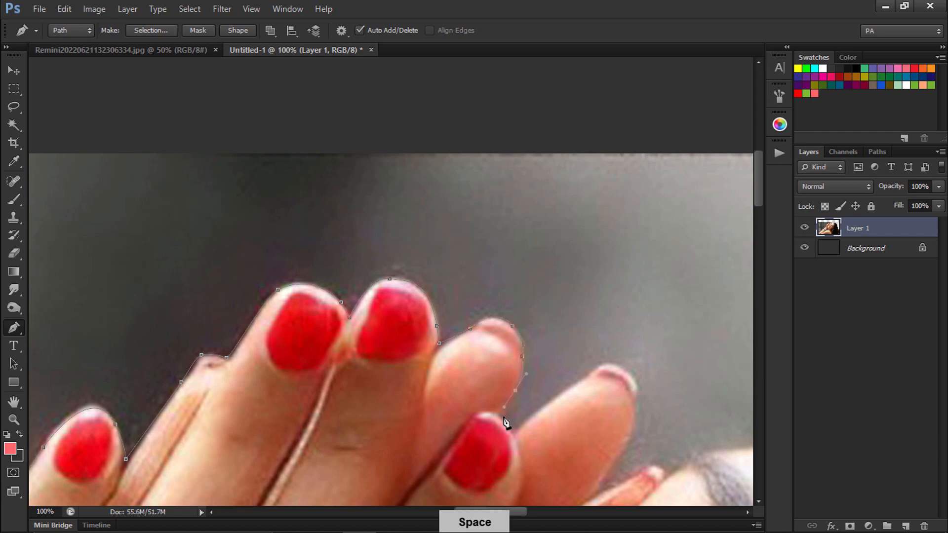
left_click(501, 414)
left_click(512, 433)
left_click_drag(560, 390, 462, 269)
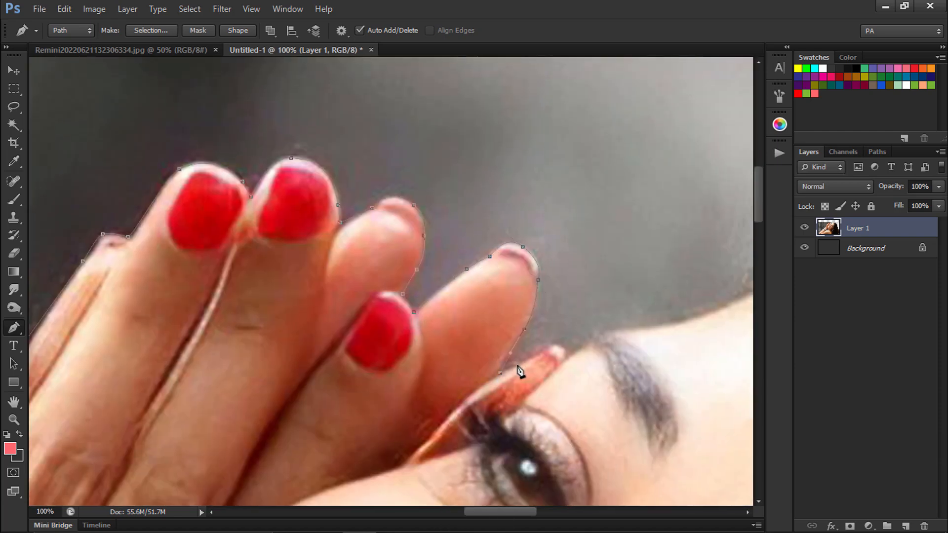
Step: Continue the path past the eyebrow, along the forehead and over the front hairline
left_click(568, 356)
left_click(577, 349)
left_click(589, 341)
left_click_drag(600, 335, 604, 334)
left_click_drag(613, 333, 618, 332)
left_click_drag(676, 324, 361, 336)
left_click_drag(500, 236, 301, 218)
left_click_drag(339, 186, 377, 182)
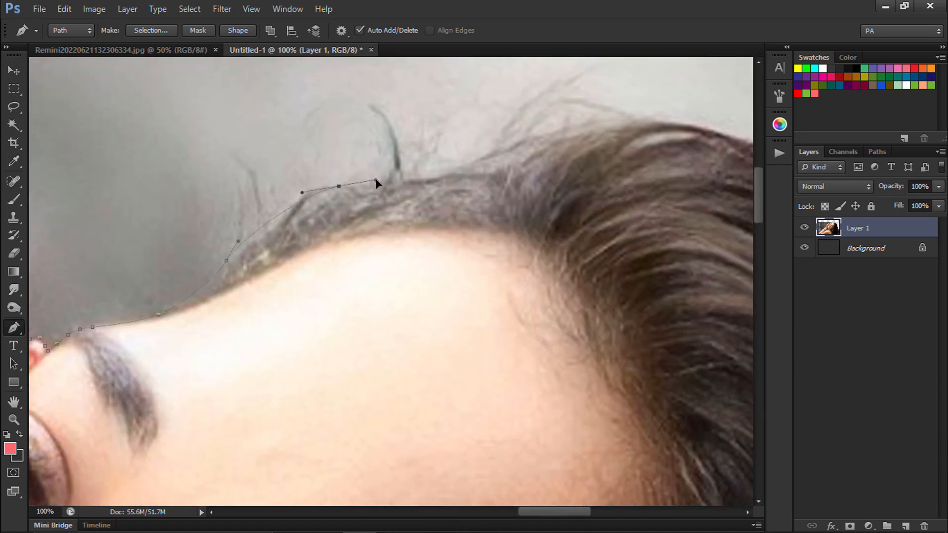
left_click_drag(456, 162, 495, 147)
Step: Extend the path over the crown of the head and down the upper back of the hair
left_click_drag(608, 143, 329, 181)
left_click_drag(462, 173, 574, 221)
left_click_drag(575, 223, 332, 163)
left_click(218, 114, "alt")
left_click_drag(383, 211, 447, 282)
left_click_drag(490, 322, 366, 205)
left_click_drag(390, 324, 411, 365)
Step: Continue the path down the outer edge of the hair, leaving the loose flyaway strands outside
key("ctrl+minus")
key("ctrl+minus")
key("ctrl+plus")
key("ctrl+minus")
key("ctrl+minus")
left_click_drag(435, 328, 442, 370)
left_click_drag(445, 385, 402, 198)
left_click(408, 243)
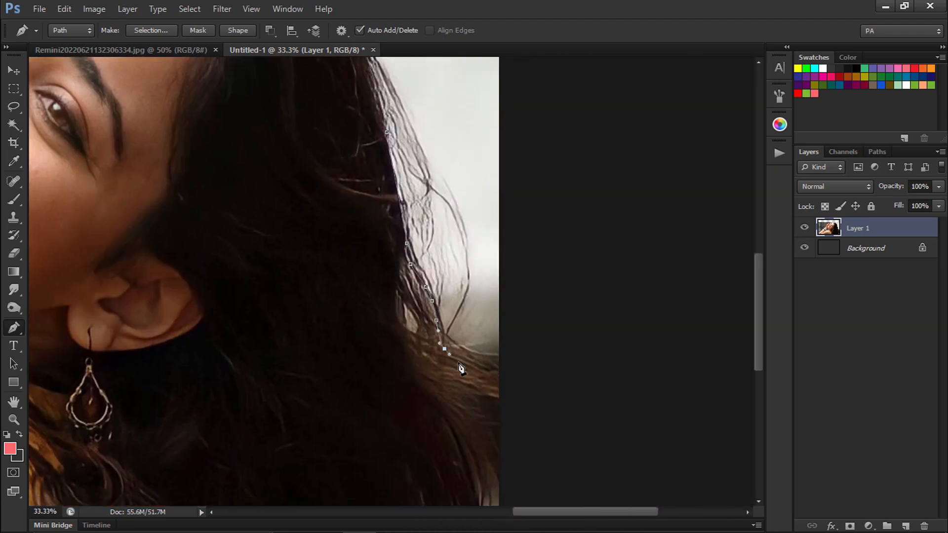
Step: Carry the path past the photo's edge, around beneath the canvas, and close it at the elbow
left_click_drag(520, 356, 491, 148)
left_click(526, 239)
left_click_drag(423, 383, 413, 390)
key("ctrl+minus")
key("ctrl+plus")
key("ctrl+minus")
key("ctrl+minus")
key("ctrl+minus")
left_click(277, 468)
left_click(169, 439)
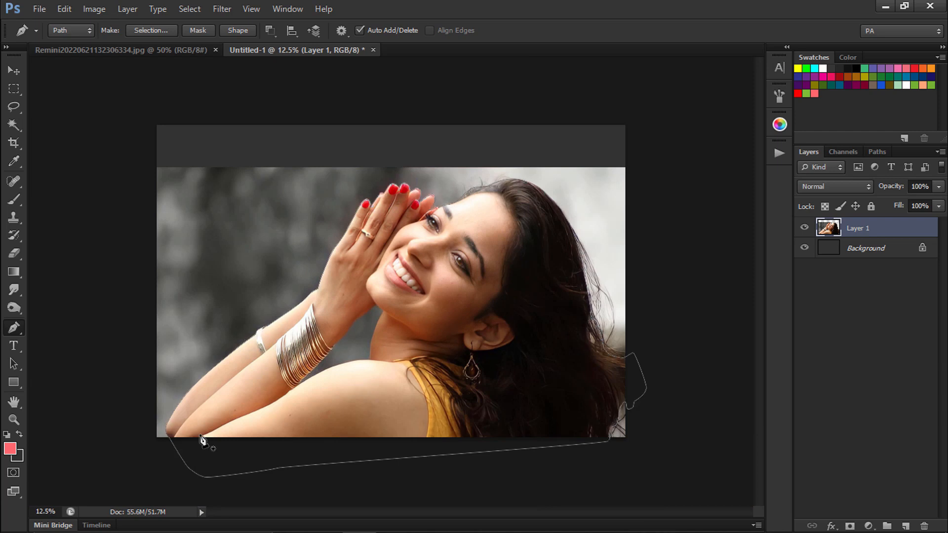
Step: Convert the closed path to a selection, copy the woman onto a new layer and hide Layer 1
key("ctrl+Return")
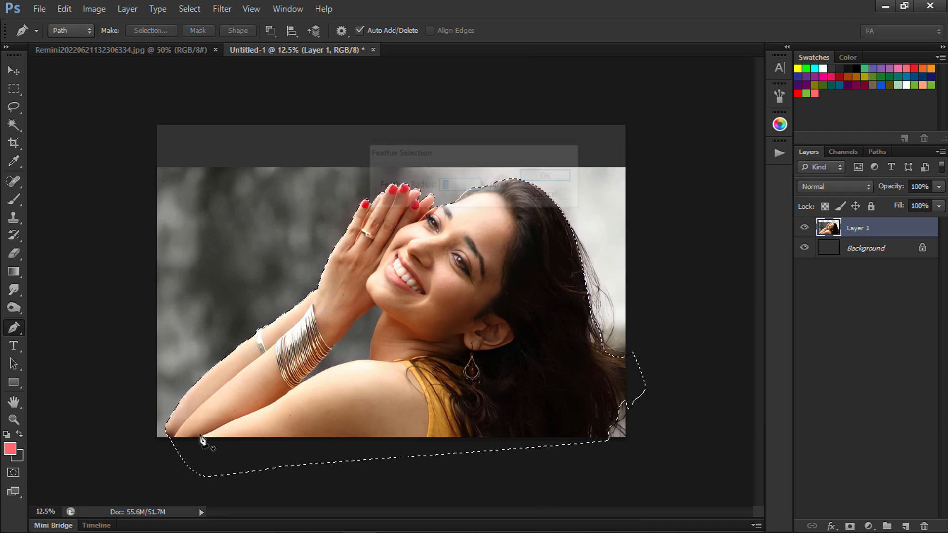
key("ctrl+j")
left_click(804, 247)
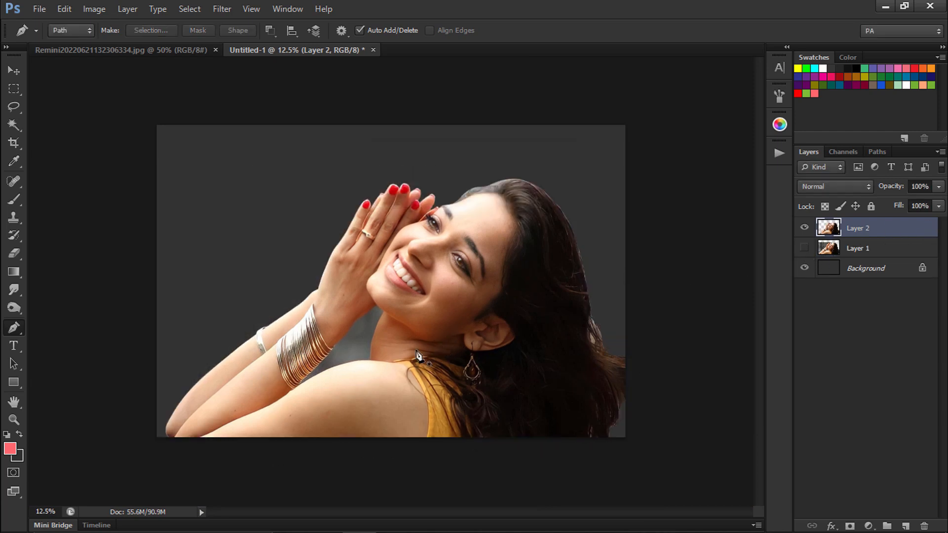
Step: Outline the leftover background beside the lower hair, feather the selection by 2 pixels, delete its contents and deselect
key("ctrl+=")
key("ctrl+=")
left_click_drag(633, 322, 336, 273)
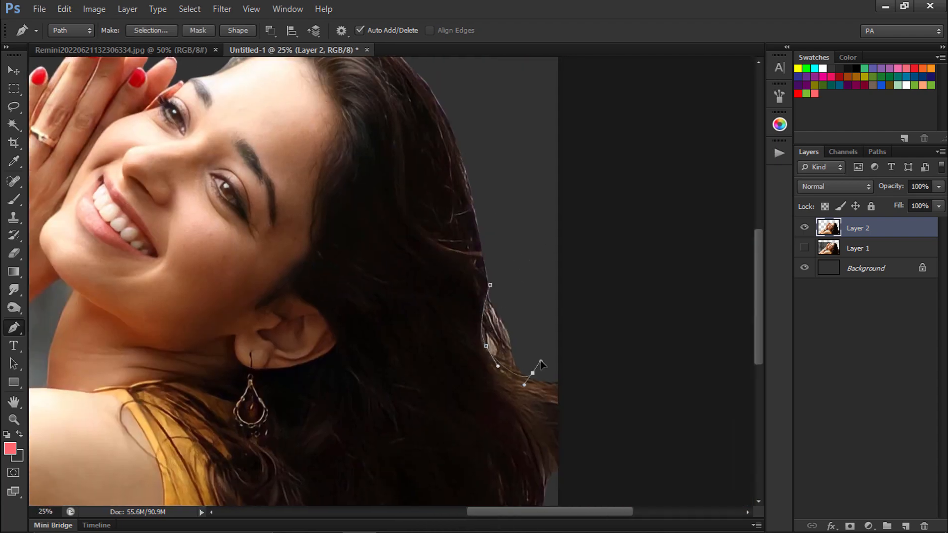
key("ctrl+Return")
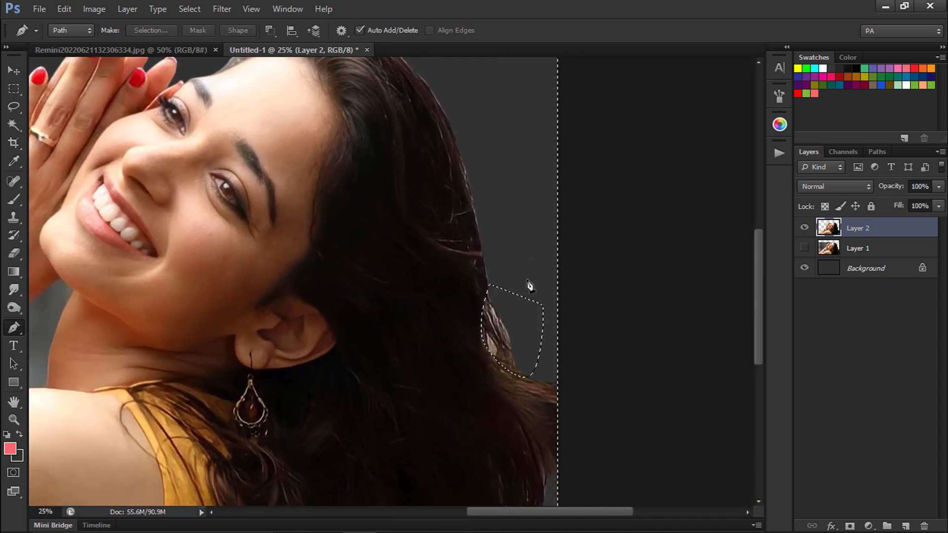
key("shift+F6")
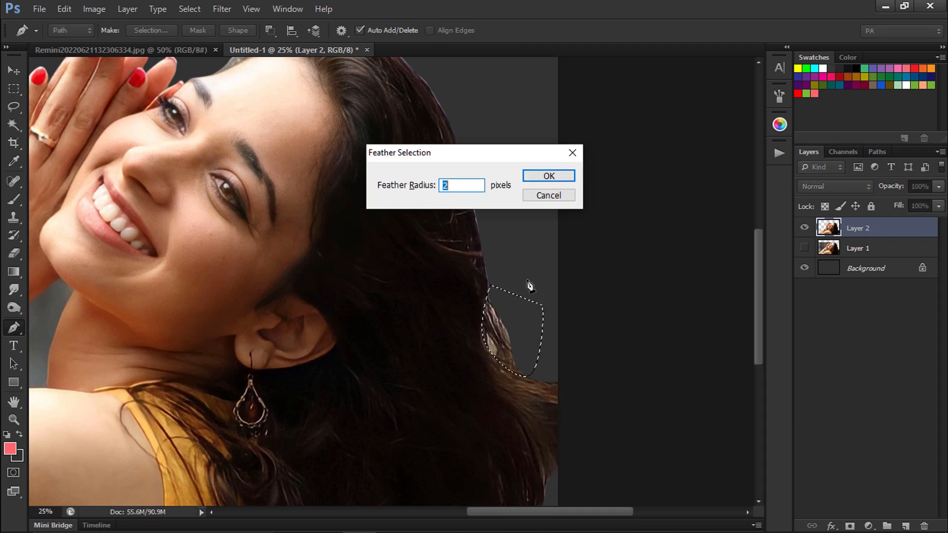
key("Return")
key("Delete")
key("ctrl+d")
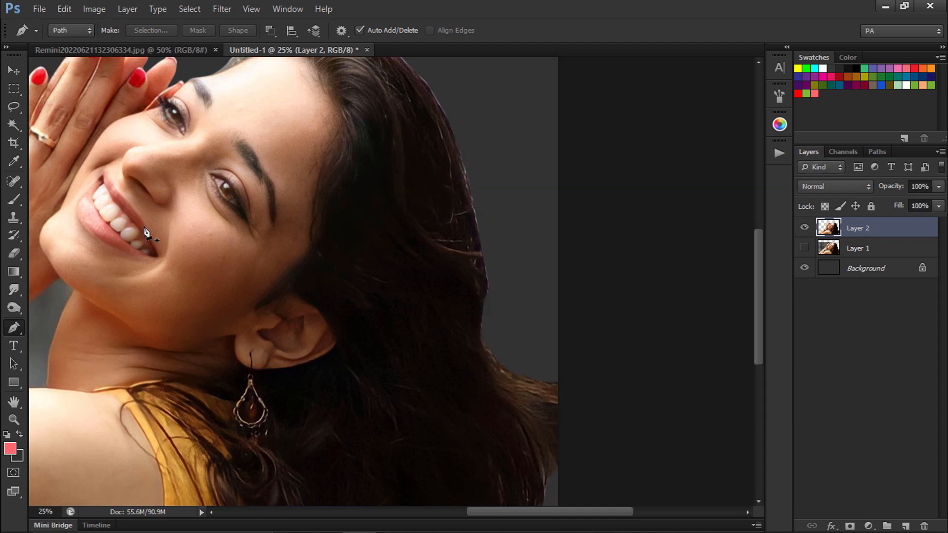
Step: Start a path around the background gap between arm and neck, tracing the wrist's underside and the edge below the chin
key("space")
left_click_drag(230, 243, 433, 193)
left_click_drag(190, 260, 404, 202)
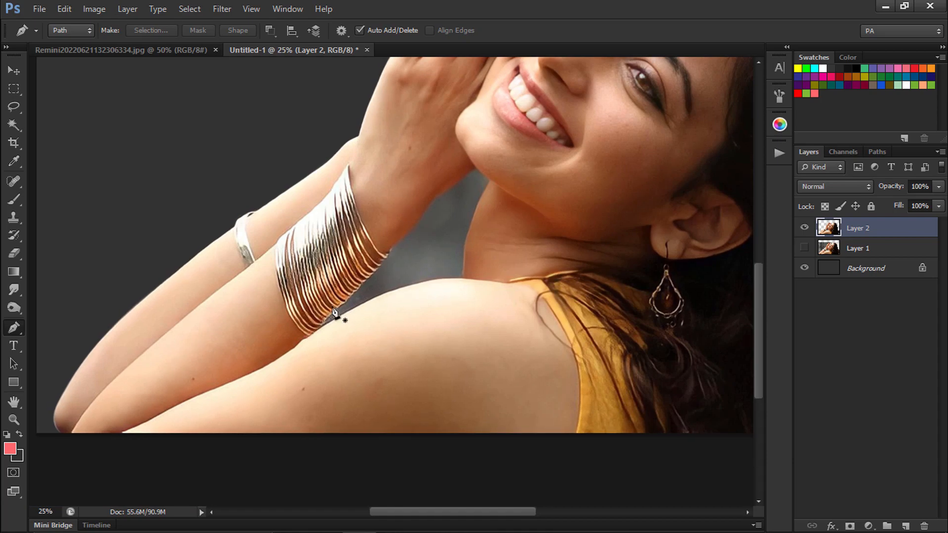
key("ctrl+minus")
key("ctrl+equal")
key("ctrl+equal")
key("ctrl+equal")
key("space")
left_click_drag(257, 447, 330, 306)
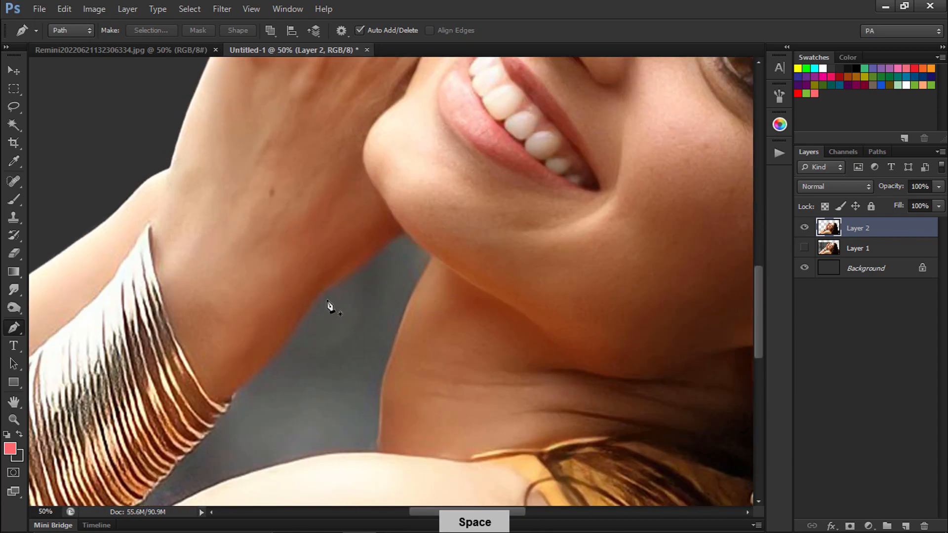
left_click(308, 311)
left_click(323, 293)
left_click(334, 284)
left_click(345, 275)
left_click(407, 231)
left_click_drag(431, 256, 436, 261)
left_click(431, 256, "alt")
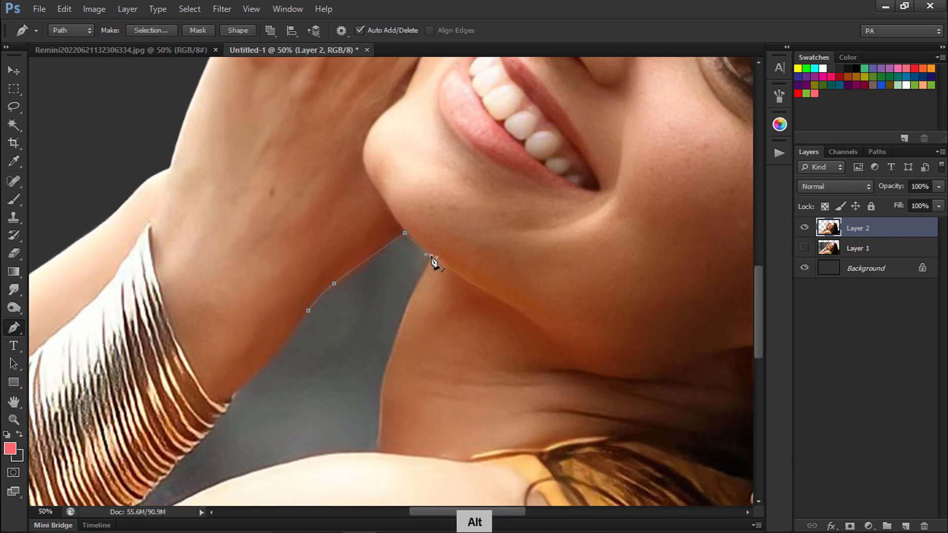
Step: Trace the gap's path down the neck, along the shoulder and back up the stacked bangles, closing it at the wrist
left_click_drag(396, 341, 558, 259)
left_click(377, 450)
key("space")
left_click_drag(449, 294, 402, 315)
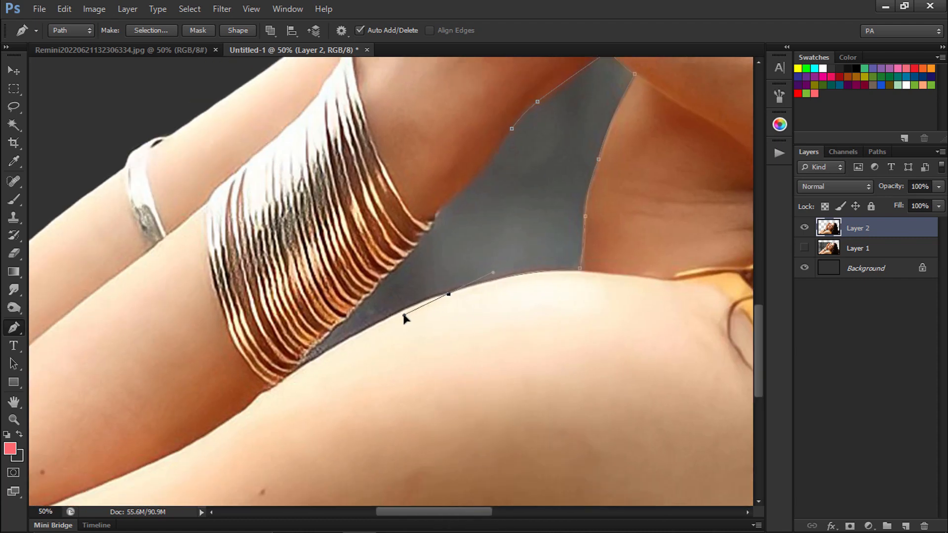
left_click(449, 294, "alt")
left_click_drag(344, 341, 258, 387)
left_click(344, 341, "alt")
left_click(317, 357)
left_click(302, 365)
left_click_drag(505, 140, 520, 116)
left_click(504, 140, "alt")
left_click(512, 129)
Step: Turn the gap's path into a selection with a 2-pixel feather, delete the background inside it and deselect
key("ctrl+Return")
key("shift+F6")
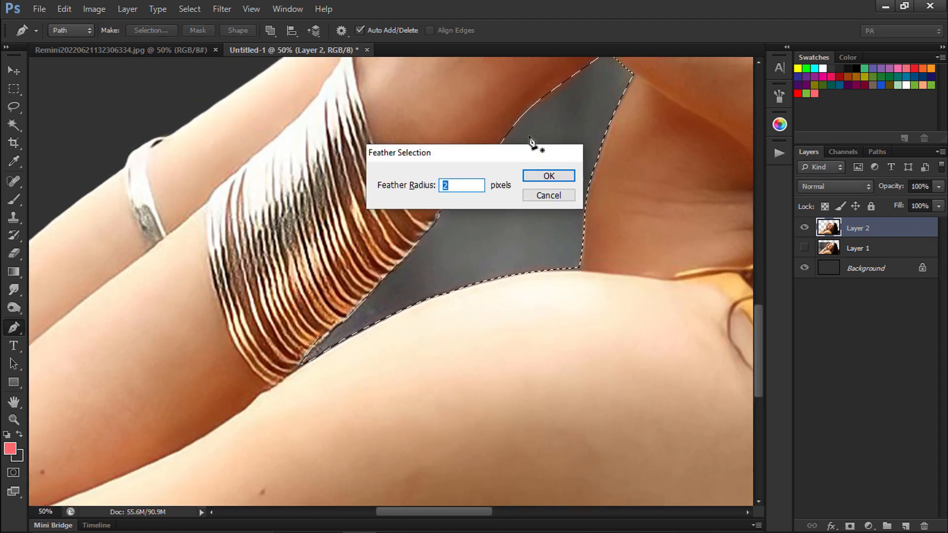
key("Return")
key("Delete")
key("ctrl+d")
key("ctrl+minus")
key("ctrl+minus")
key("ctrl+minus")
key("ctrl+minus")
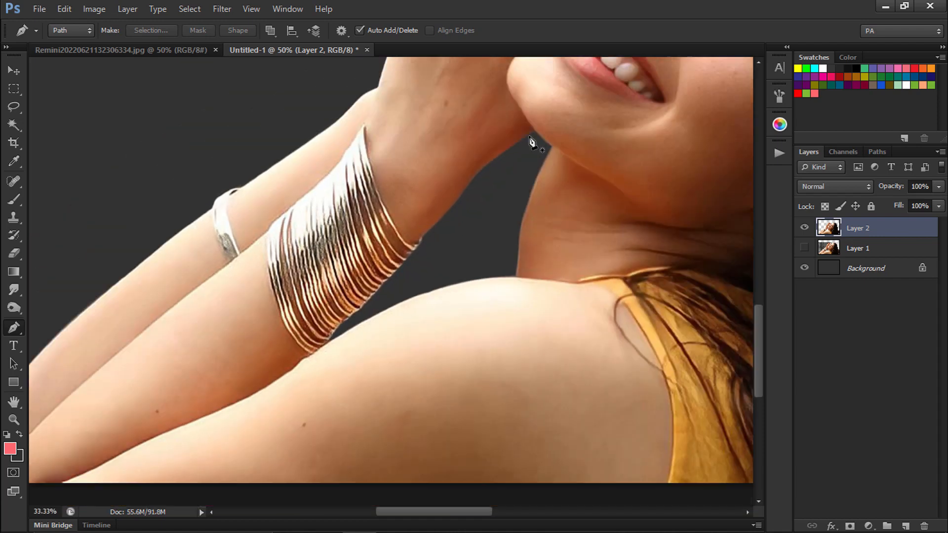
Step: Switch to the Move tool and close the original Remini20220621132306334.jpg photo
left_click(16, 70)
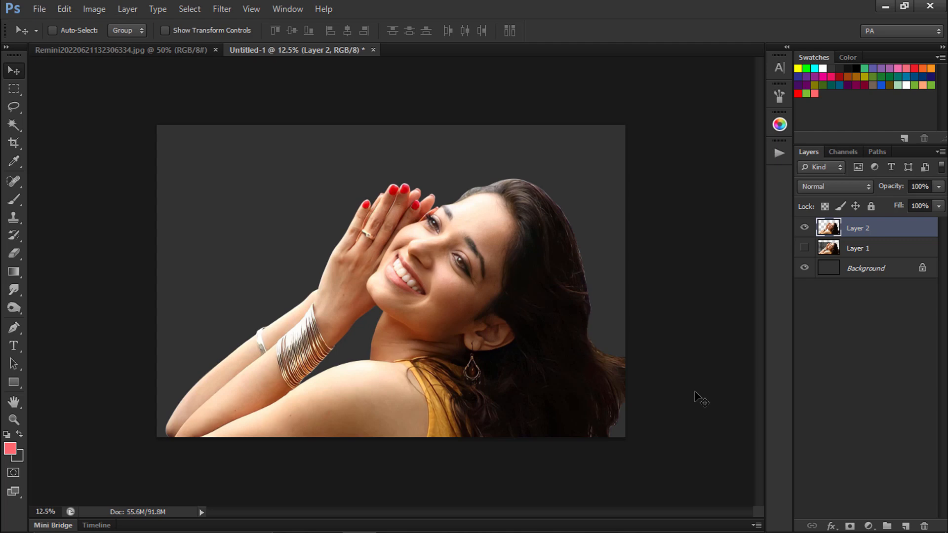
left_click(210, 49)
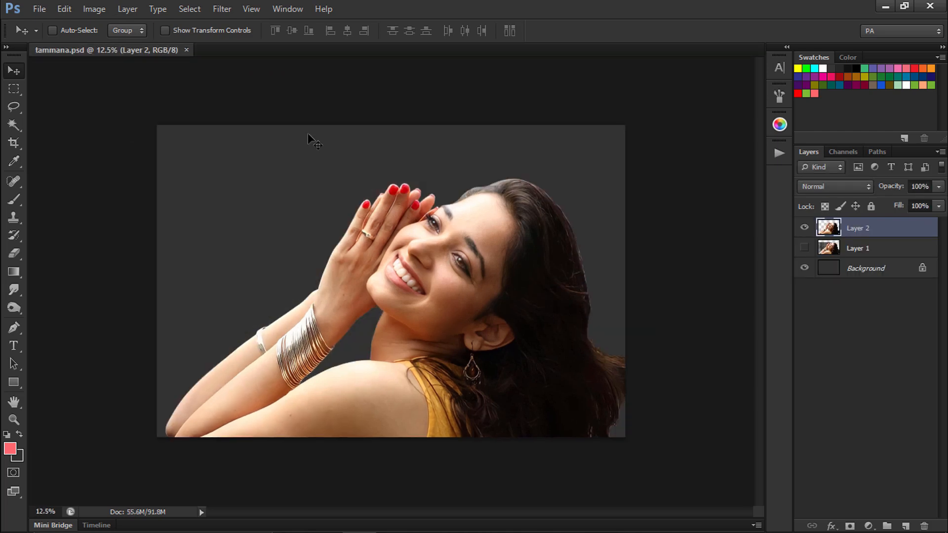
Step: Adjust the saturation of the cut-out woman on Layer 2 with Hue/Saturation
key("ctrl+equal")
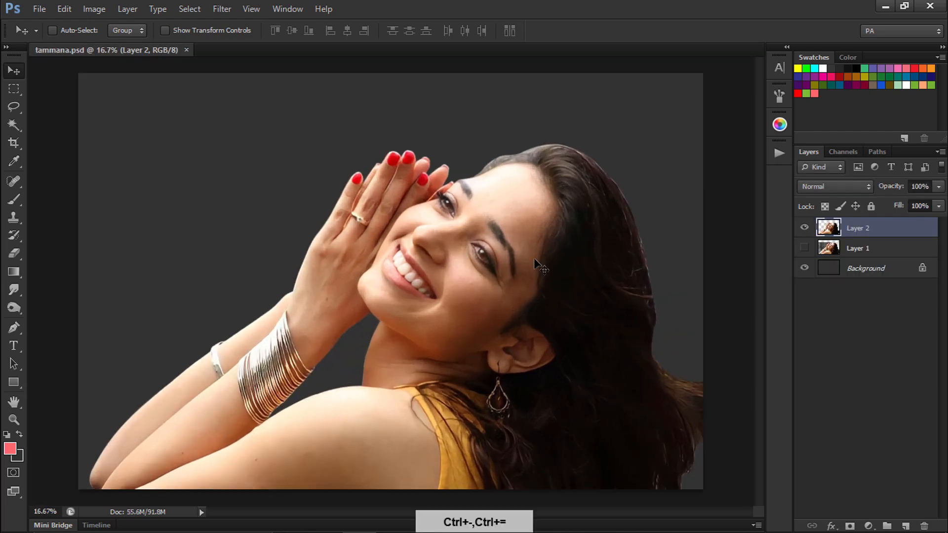
key("ctrl+u")
left_click_drag(705, 394, 703, 395)
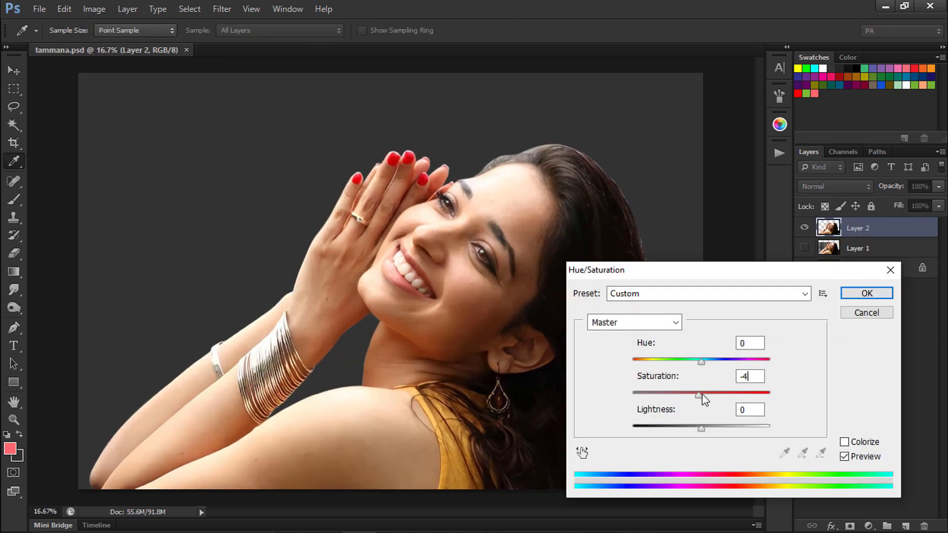
left_click(867, 293)
Step: Apply a Color Balance adjustment to the midtones of Layer 2
key("ctrl+b")
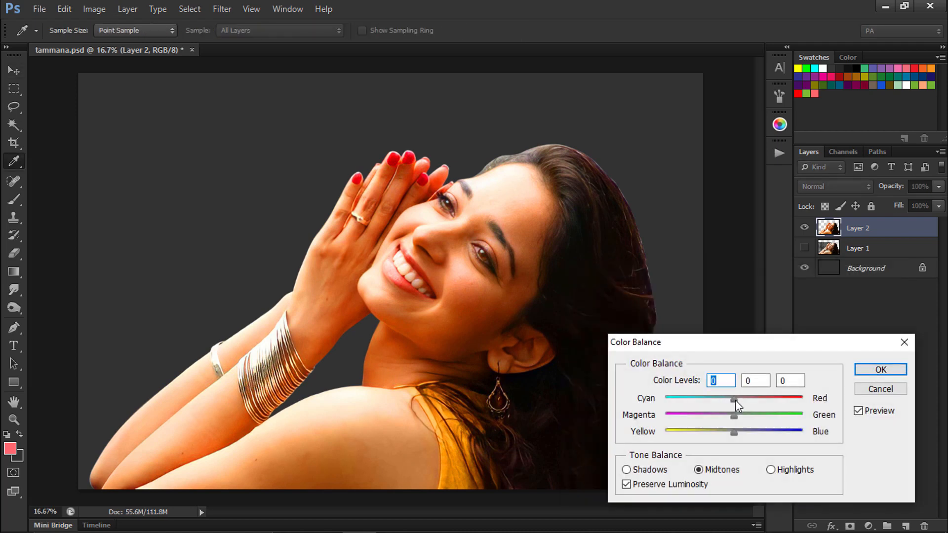
left_click(870, 369)
key("v")
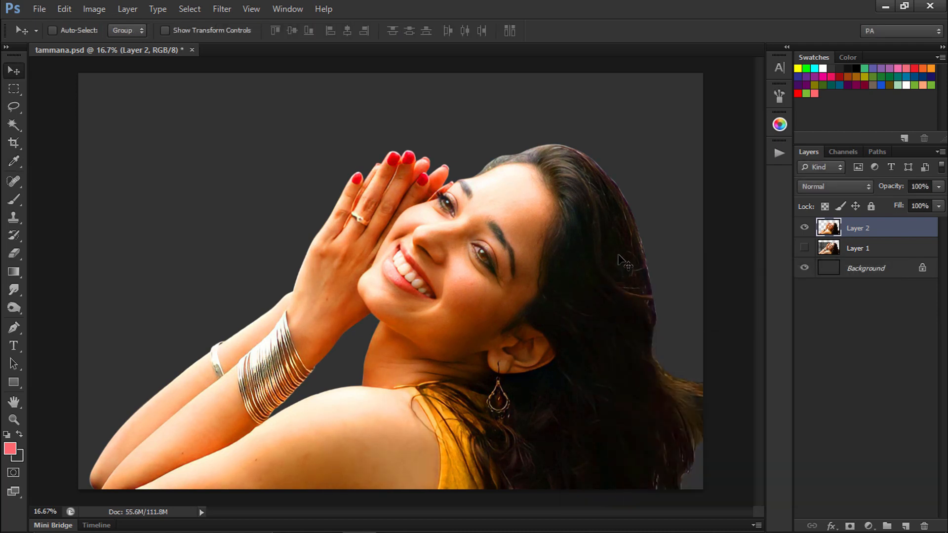
Step: Lower the white input level of the Blue channel on Layer 2 to 241 with Levels
key("ctrl+l")
left_click(758, 281)
left_click(736, 303)
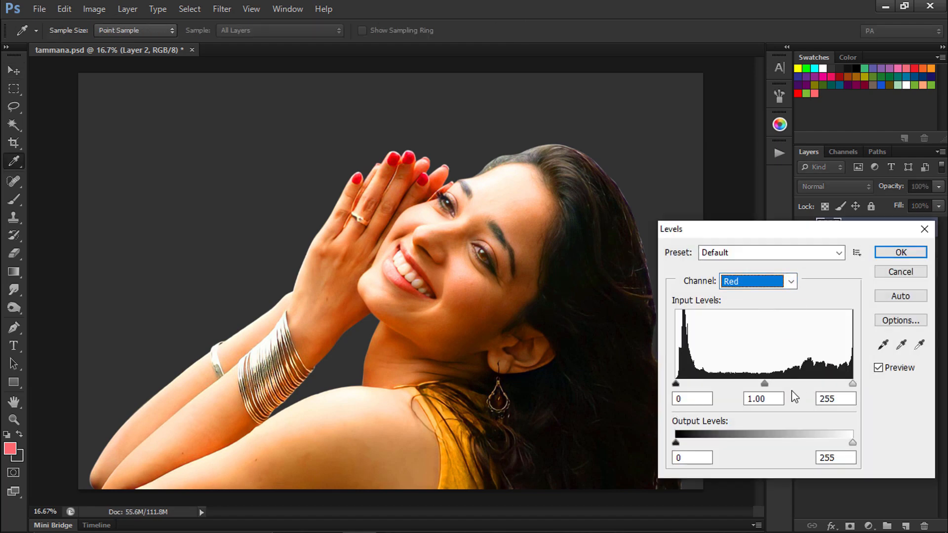
left_click(755, 281)
left_click(781, 299)
left_click(786, 281)
left_click(775, 330)
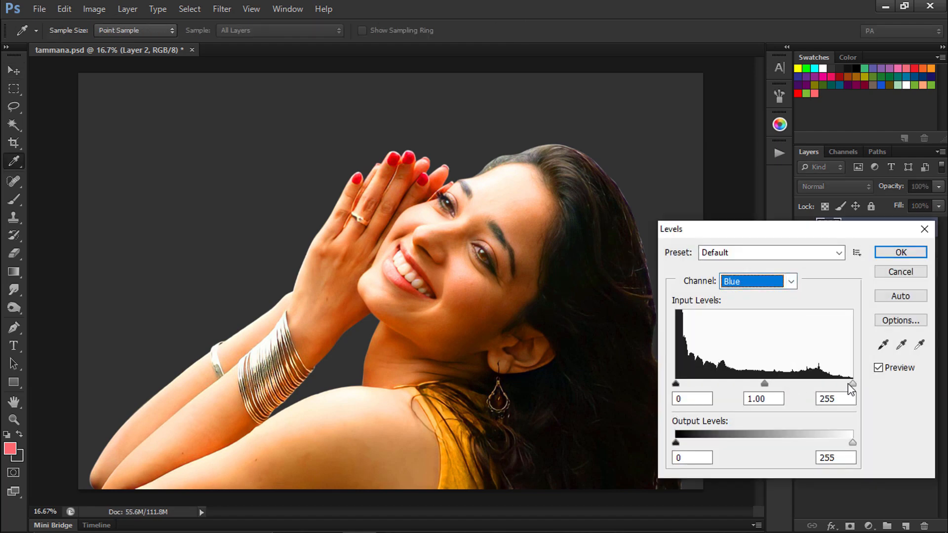
left_click_drag(853, 384, 830, 384)
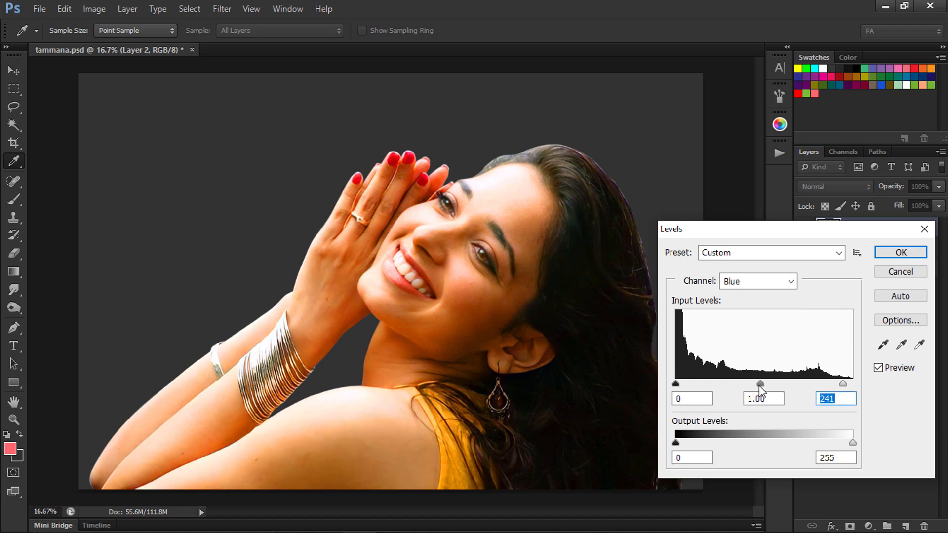
left_click(761, 383)
Step: Set the Red channel's midtone input level to 0.82 and apply the Levels adjustment to Layer 2
left_click(758, 281)
left_click(736, 303)
mouse_move(764, 384)
left_mouse_down()
mouse_move(751, 385)
mouse_move(794, 385)
mouse_move(777, 385)
left_mouse_up()
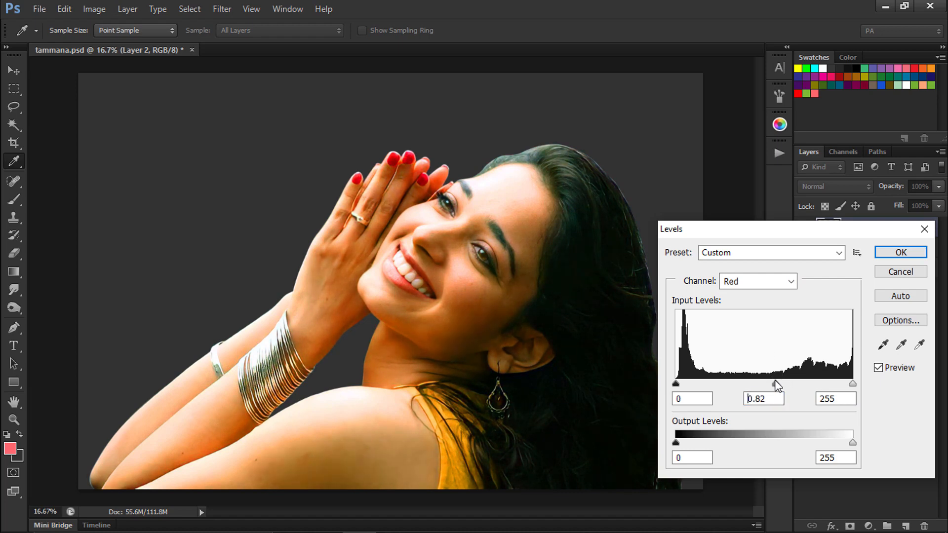
left_click(886, 252)
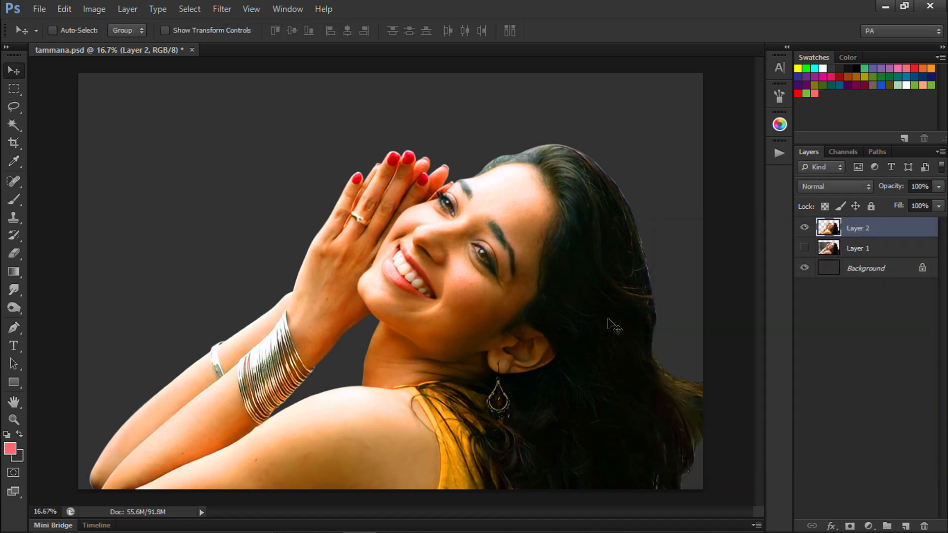
Step: Apply Selective Color to Layer 2 with Black at +6% for the blacks, and slightly reduce its saturation with Hue/Saturation
key("alt+i")
key("j")
key("s")
left_click(743, 316)
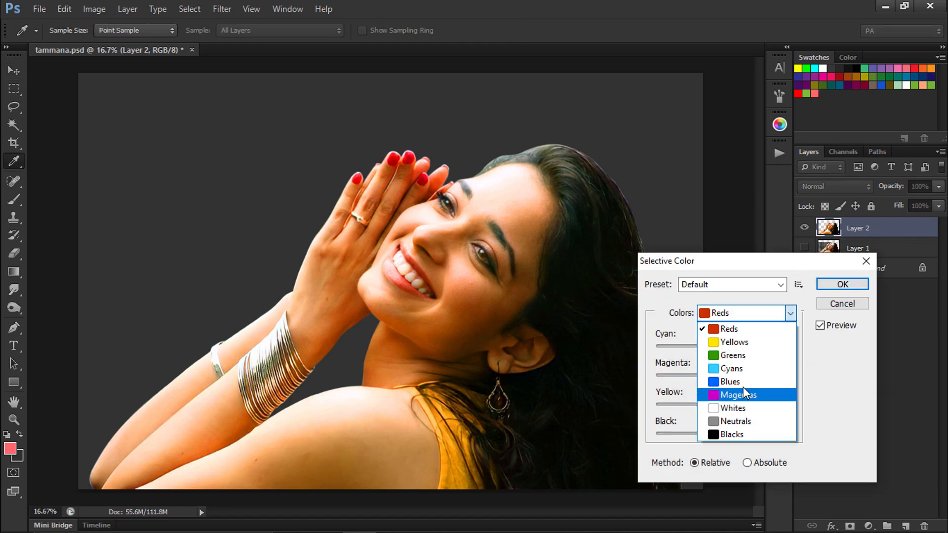
left_click(736, 434)
left_click_drag(727, 434, 737, 431)
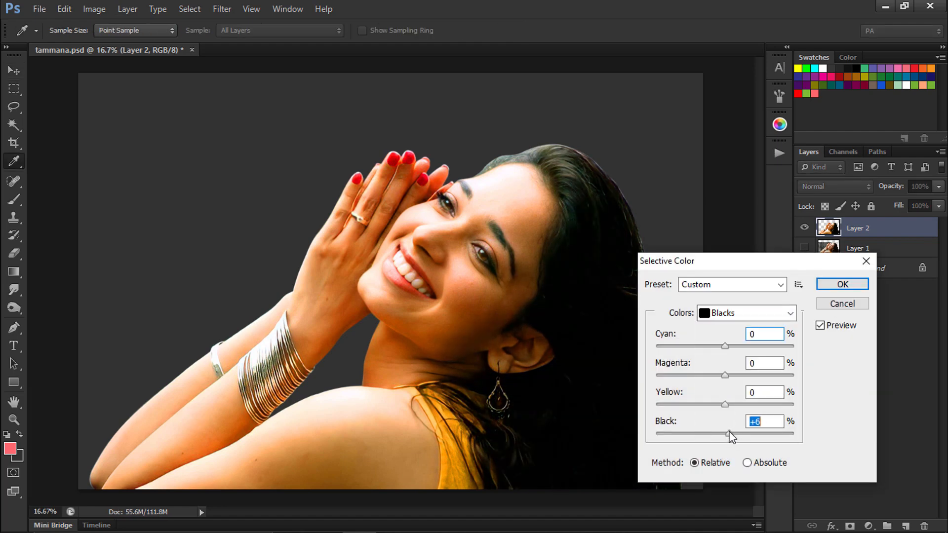
left_click(840, 285)
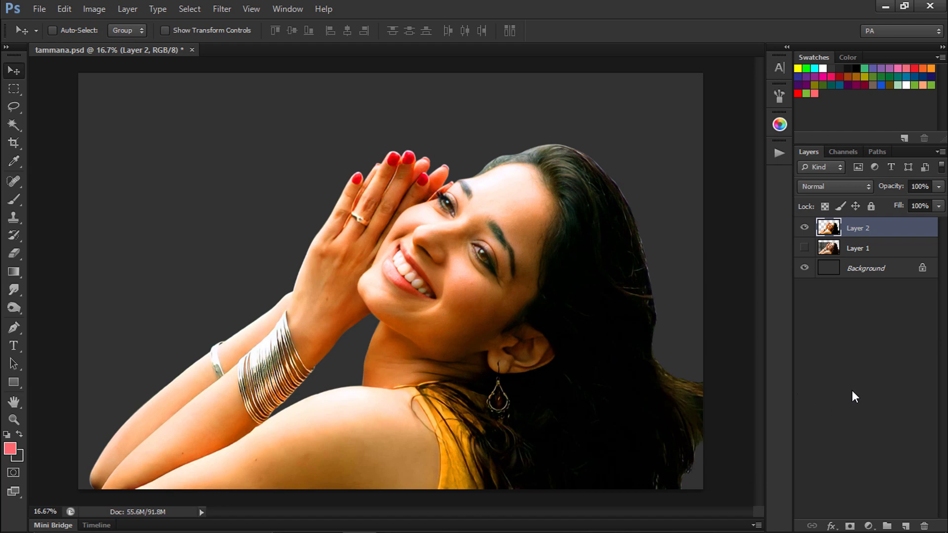
key("ctrl+u")
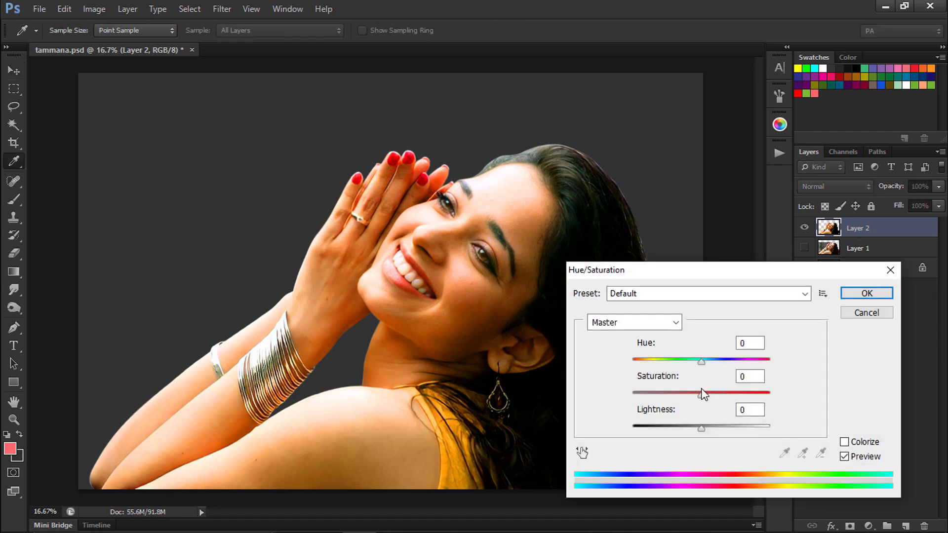
left_click(860, 314)
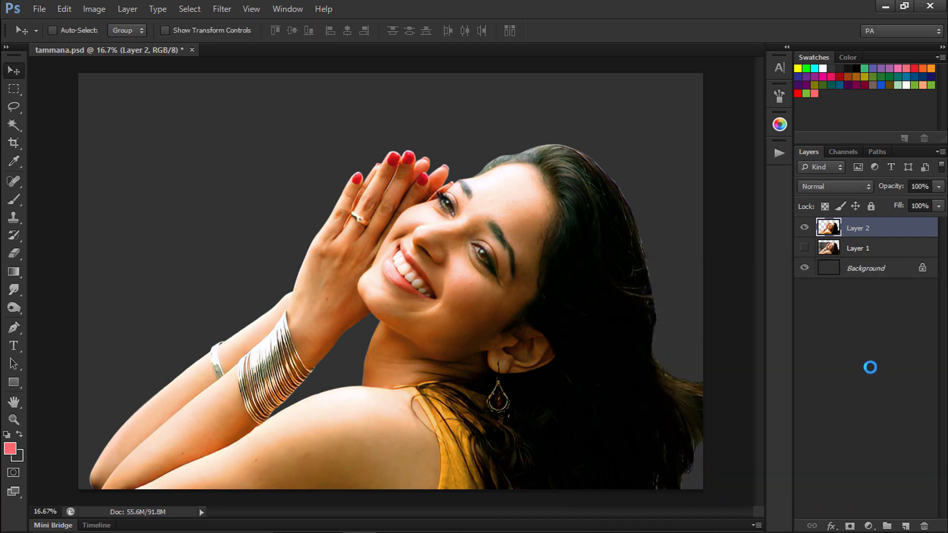
Step: Add a new layer above Layer 2 and set its blend mode to Color
left_click(906, 526)
left_click(835, 186)
left_click(826, 333)
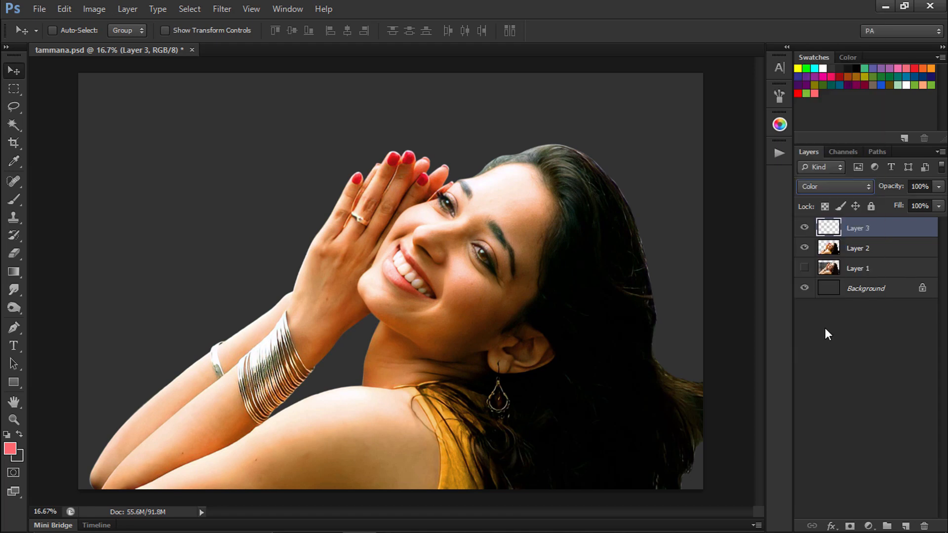
Step: Whiten the woman's teeth on Layer 3 by painting over them in white with the Brush at 11% flow
left_click(14, 200)
key("ctrl+plus")
key("ctrl+plus")
key("ctrl+plus")
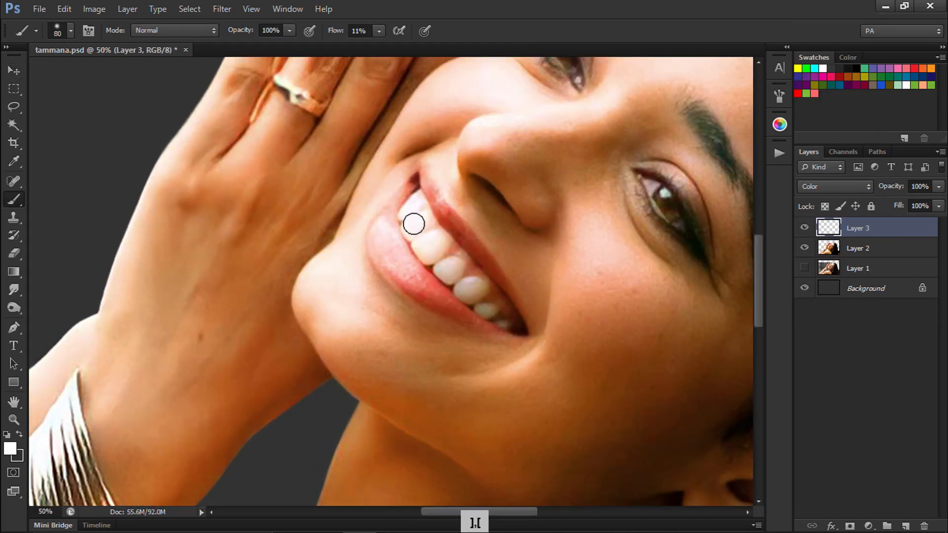
left_click_drag(414, 224, 478, 297)
key("bracketleft")
key("bracketleft")
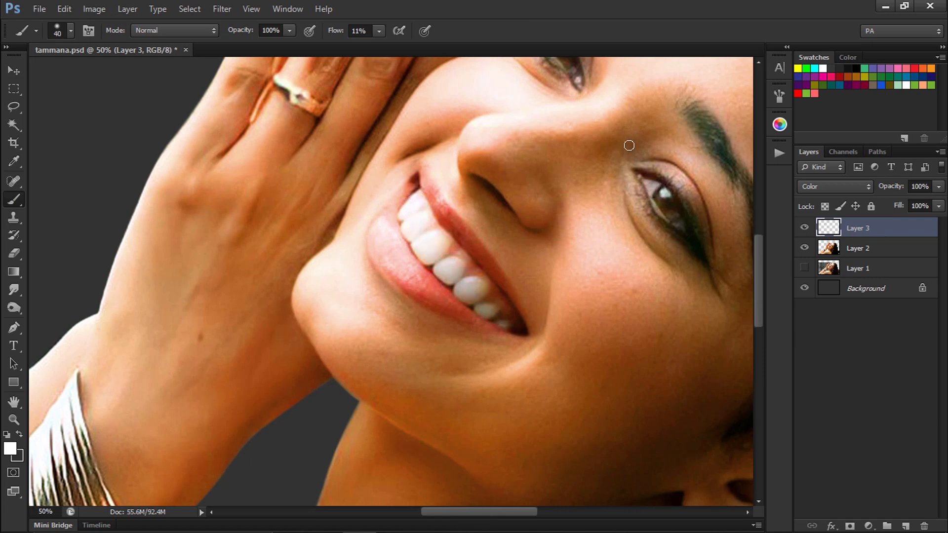
Step: Set the brush flow to 100% and continue whitening the teeth and the whites of the eyes with a smaller brush
left_click_drag(331, 33, 475, 63)
key("bracketright")
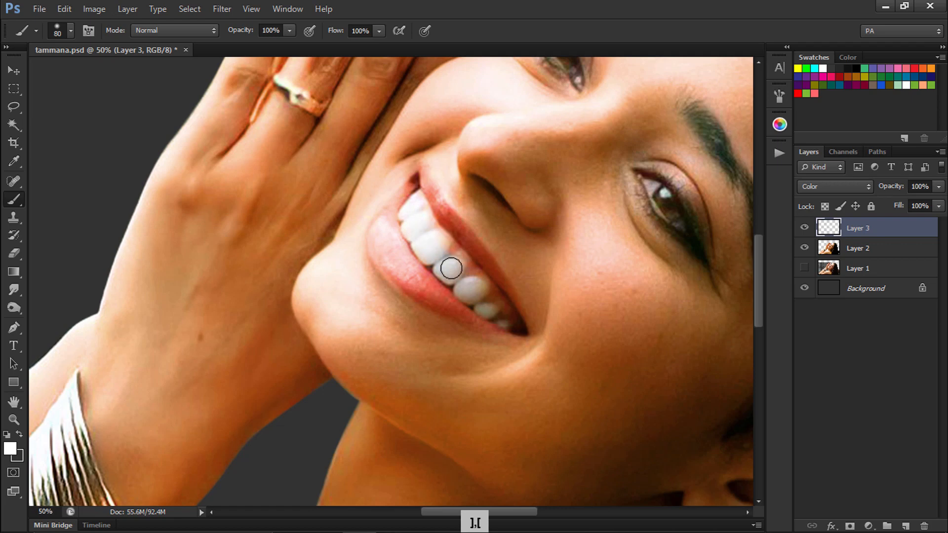
key("ctrl+alt+z")
key("bracketleft")
key("bracketleft")
key("space")
left_click_drag(621, 153, 614, 233)
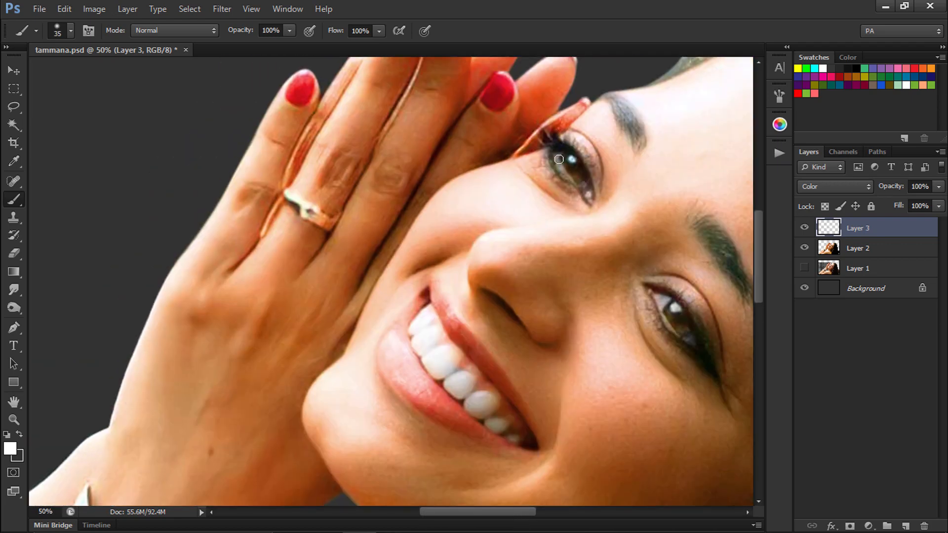
Step: Merge the whitening layer down into Layer 2
key("ctrl+minus")
key("ctrl+minus")
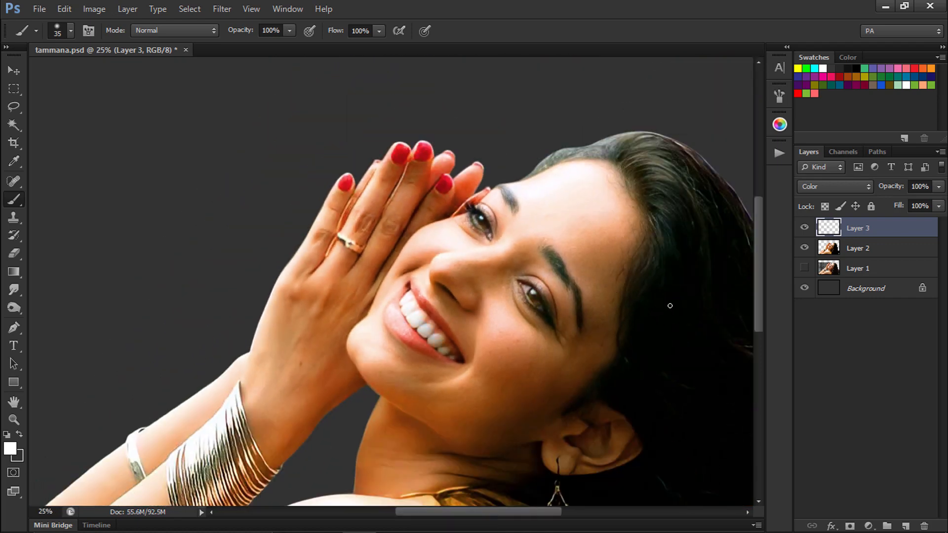
key("Delete")
key("ctrl+minus")
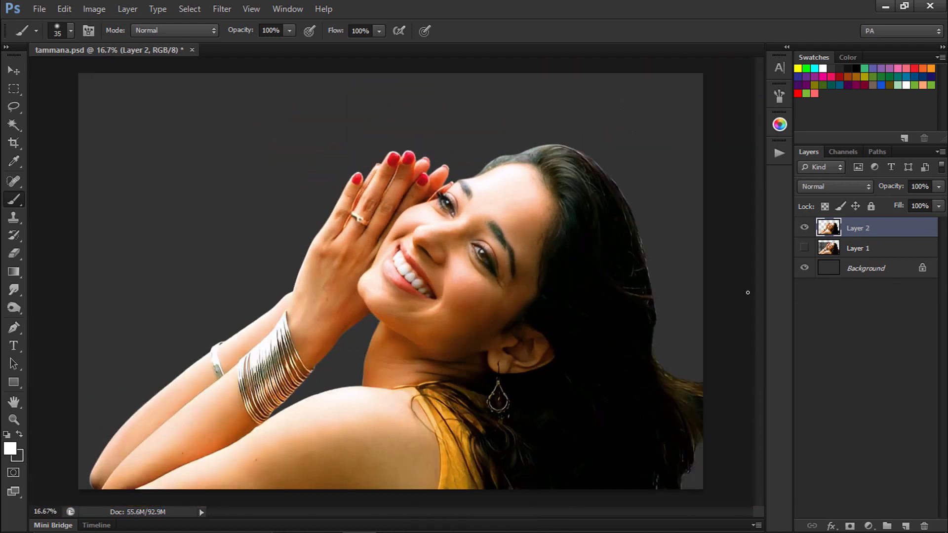
Step: Add a fresh layer in Color blend mode above the merged Layer 2
left_click(906, 526)
left_click(835, 186)
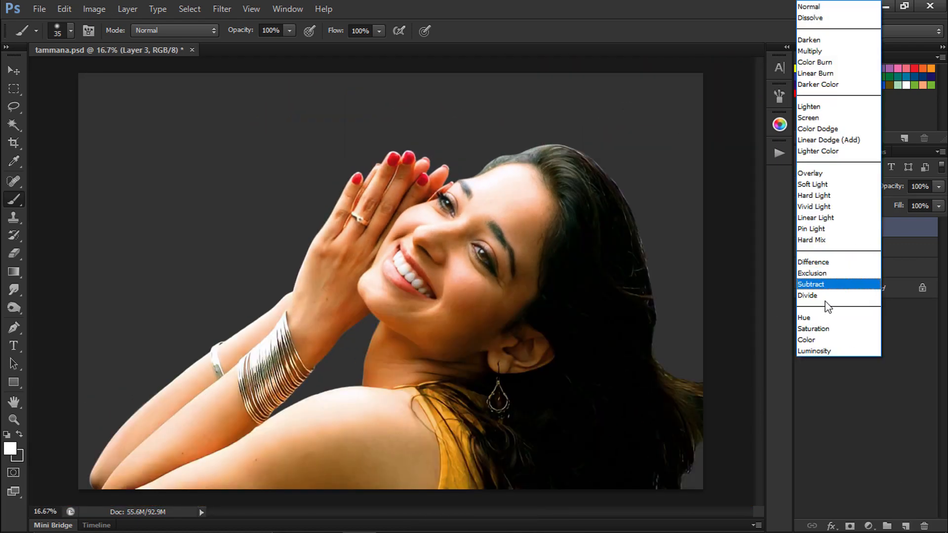
left_click(820, 341)
Step: Paint pink blush on both cheeks on Layer 3 with a large soft brush at 14% opacity, using a smaller size for the far cheek
key("ctrl+minus")
key("ctrl+equal")
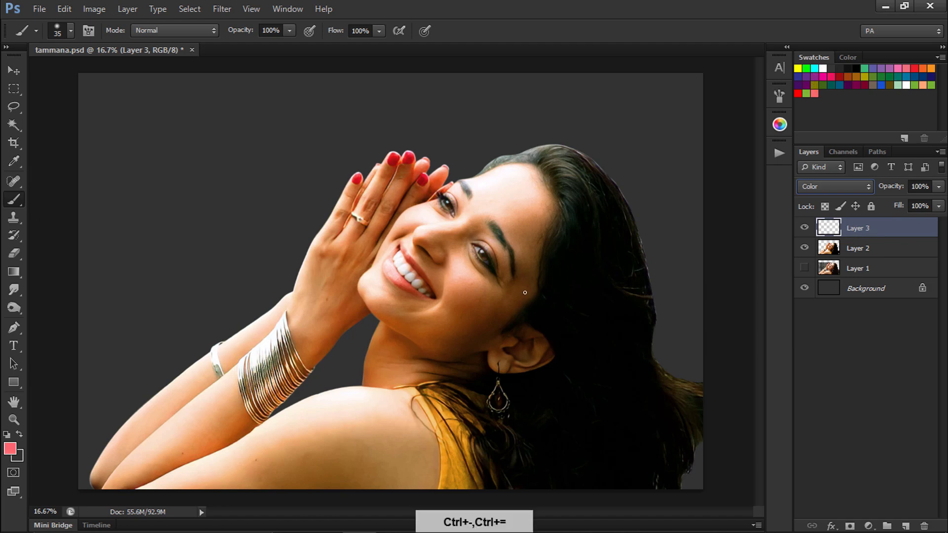
key("ctrl+equal")
key("bracketright")
key("bracketright")
key("bracketright")
key("bracketright")
key("bracketright")
key("bracketright")
key("bracketright")
key("bracketright")
key("bracketright")
key("bracketright")
key("bracketright")
key("bracketright")
key("bracketright")
key("bracketright")
key("bracketright")
key("bracketright")
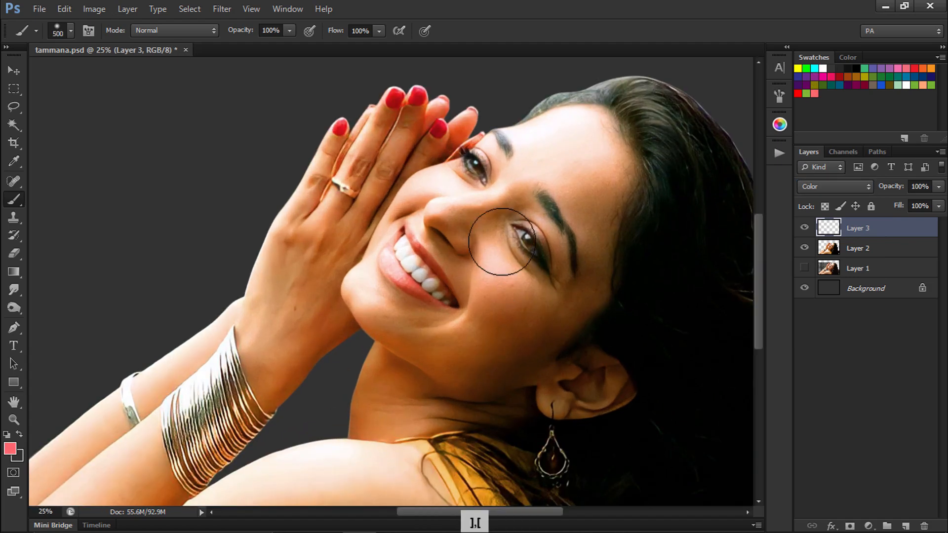
left_click_drag(244, 30, 232, 33)
left_click_drag(178, 49, 179, 49)
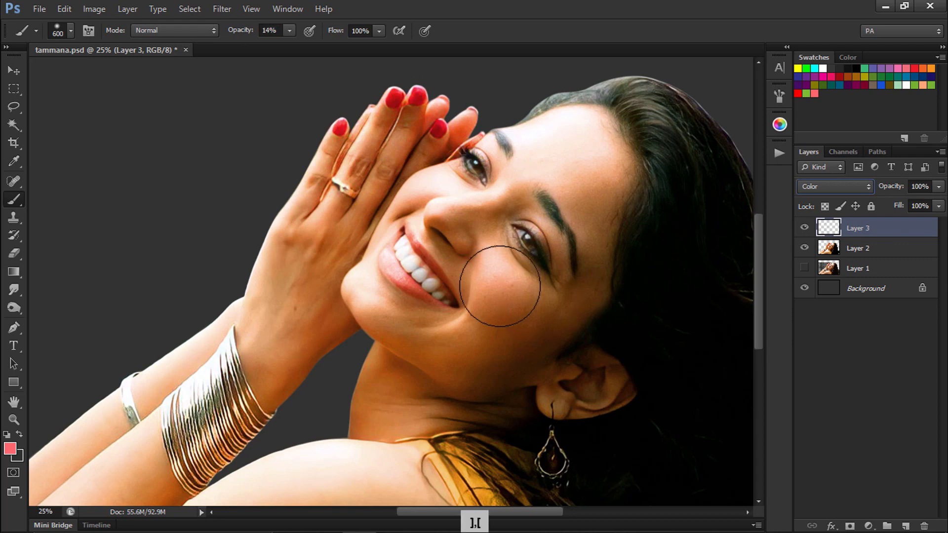
left_click(502, 293)
key("bracketleft")
key("bracketleft")
key("bracketleft")
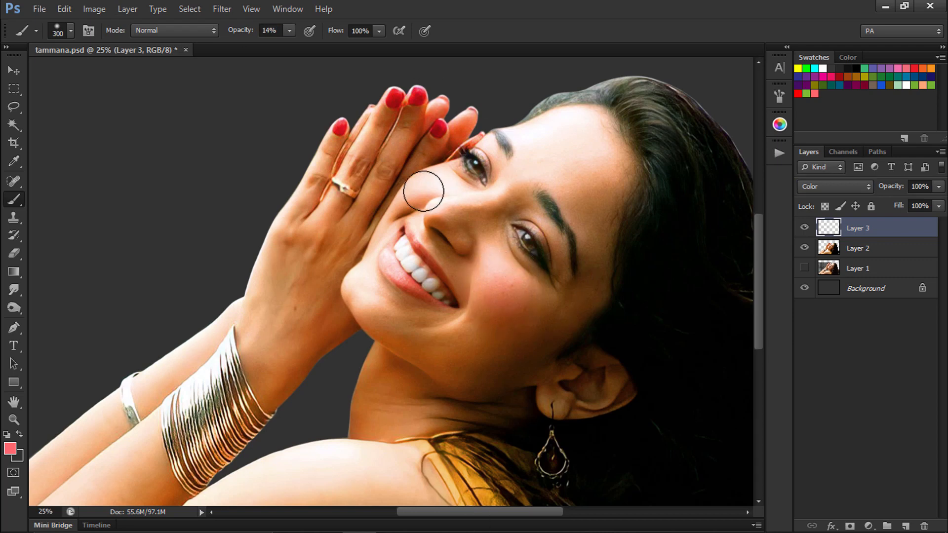
key("ctrl+minus")
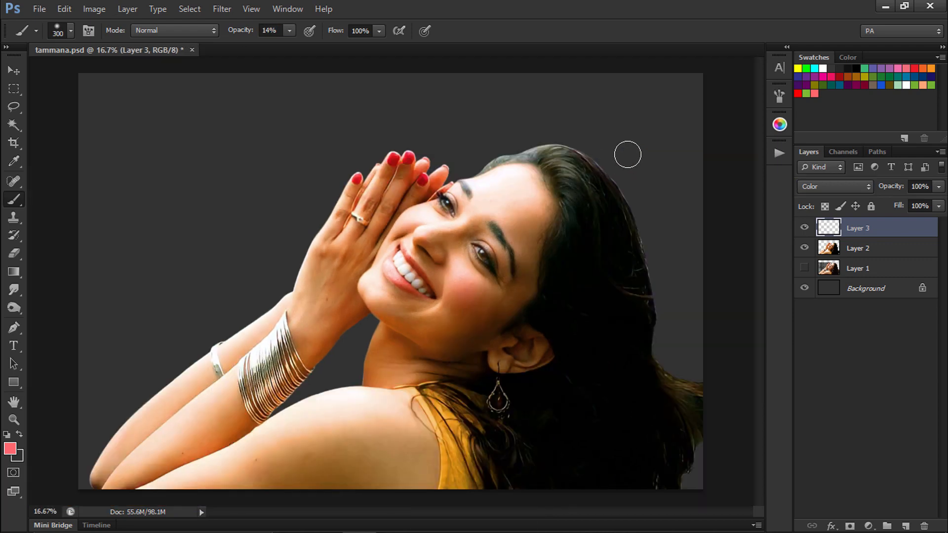
Step: Add a new layer between Layer 2 and the blush layer and set its blend mode to Color
left_click(879, 252)
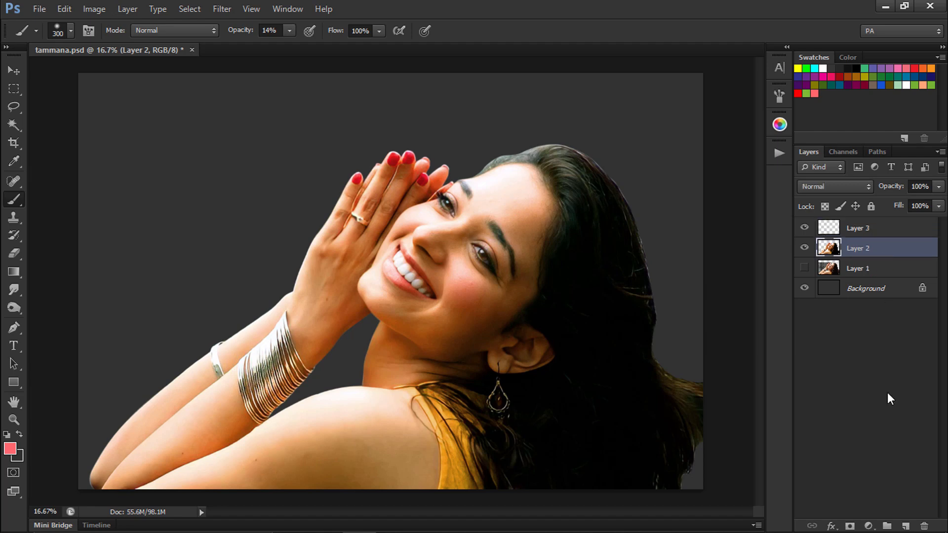
left_click(906, 526)
left_click(862, 187)
left_click(830, 346)
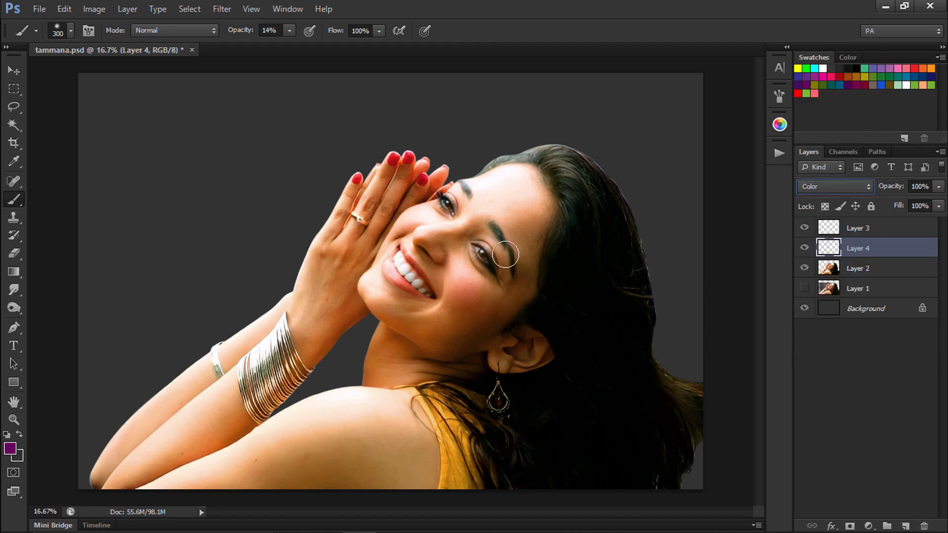
Step: Load the outline of Layer 2 as a selection, enlarge the brush, and merge the woman and colour layers into one
left_click(828, 268, "ctrl")
key("bracketright")
key("bracketright")
key("bracketright")
key("bracketright")
key("bracketright")
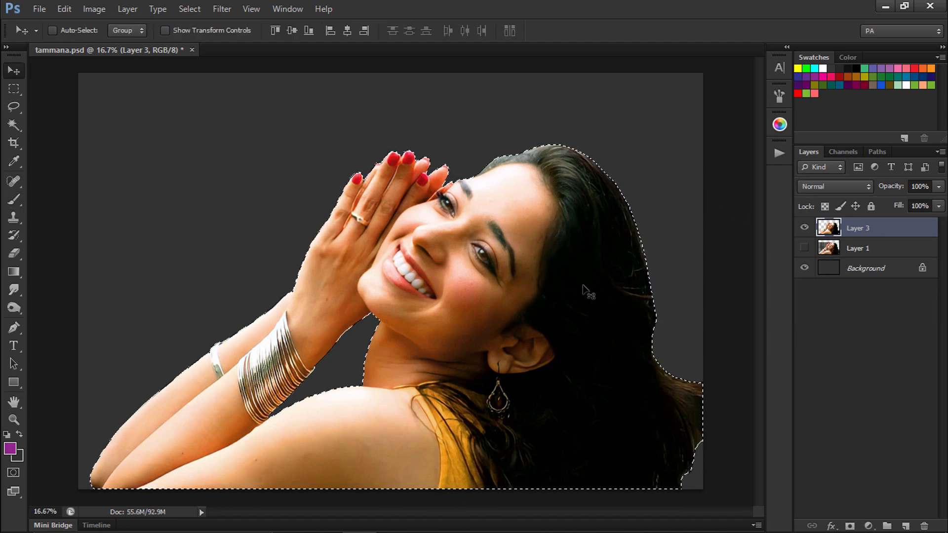
Step: Apply Shadows/Highlights to the merged Layer 3 with shadows at 3% and highlights at 1%, comparing the preview on and off
key("alt+i")
key("j")
key("w")
left_click_drag(685, 269, 638, 273)
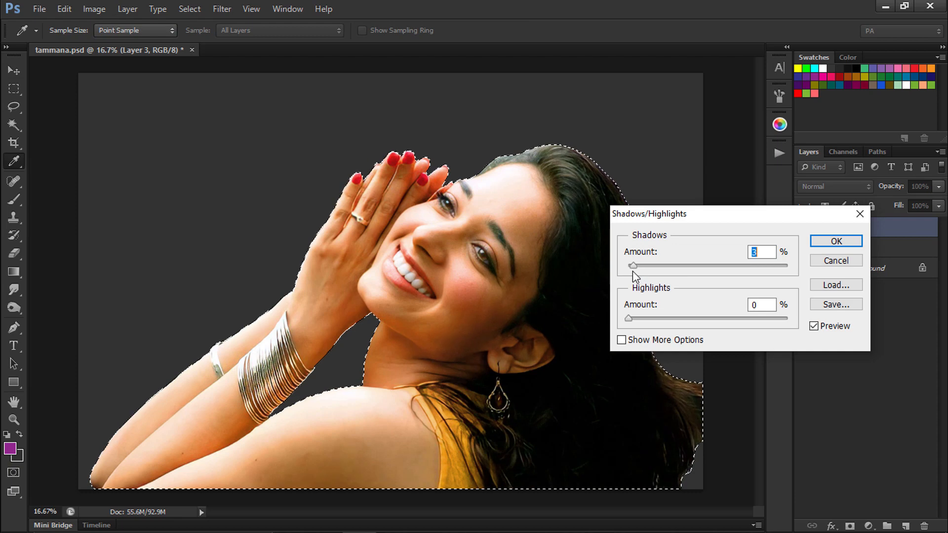
mouse_move(629, 318)
left_mouse_down()
mouse_move(638, 320)
mouse_move(631, 322)
left_mouse_up()
left_click(816, 327)
left_click(817, 328)
left_click(817, 328)
left_click(816, 328)
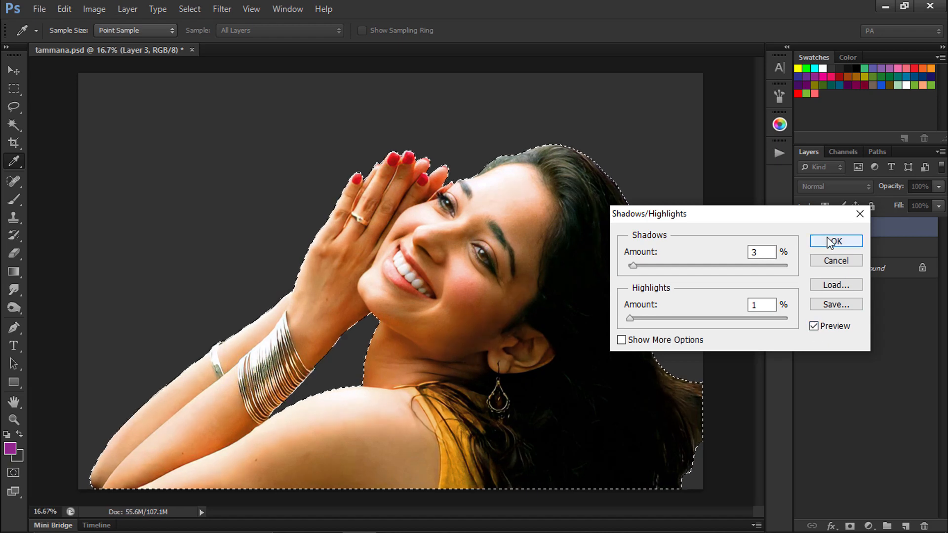
left_click(830, 242)
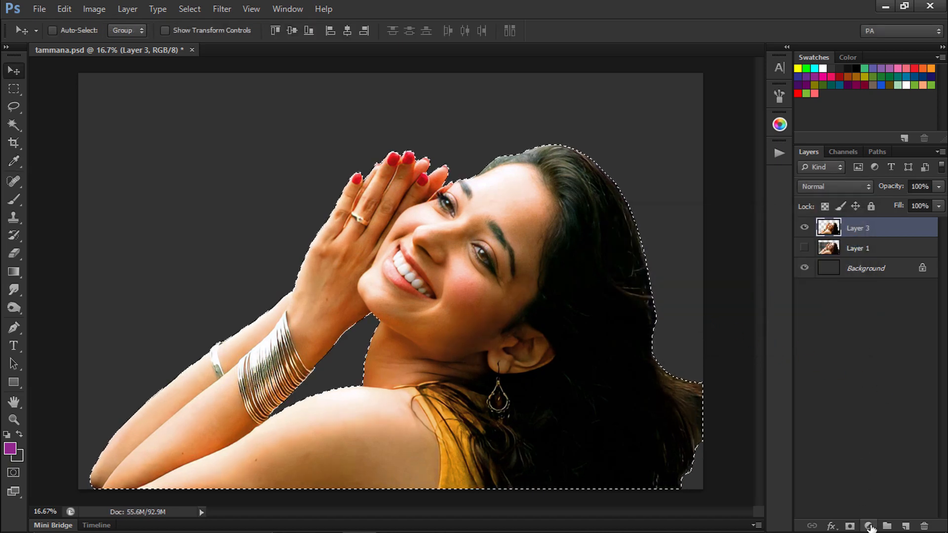
Step: Add a Brightness/Contrast adjustment layer masked to the woman, adjust its contrast and merge it into Layer 3
left_click(868, 526)
left_click(856, 283)
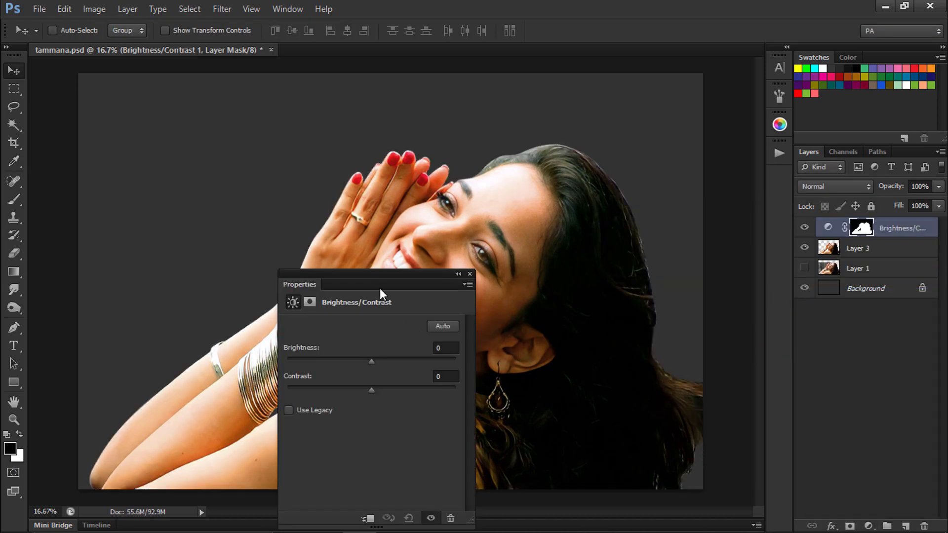
left_click_drag(380, 289, 692, 280)
left_click_drag(675, 393, 653, 384)
left_click(774, 277)
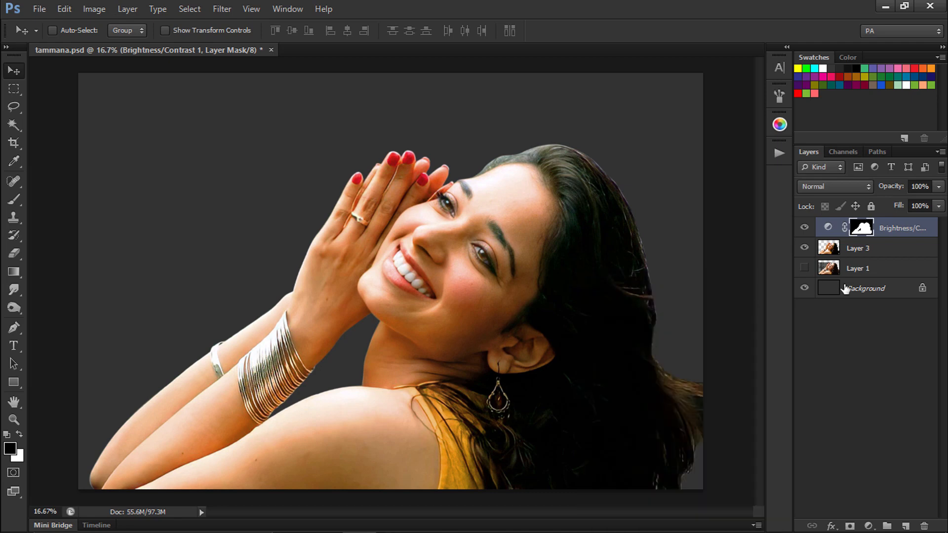
key("ctrl+e")
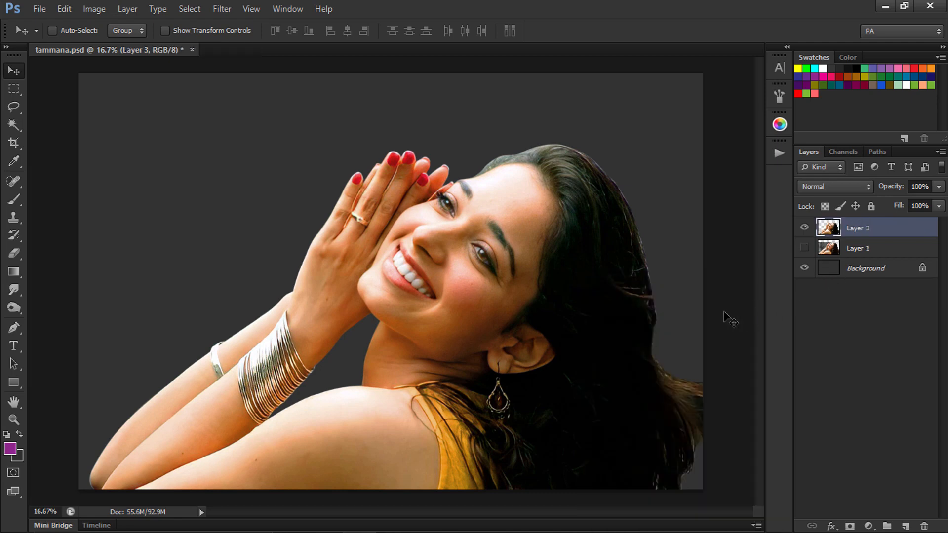
Step: Set up the Smudge tool with a soft round brush at 30% strength for smoothing the skin on Layer 3
key("ctrl+equal")
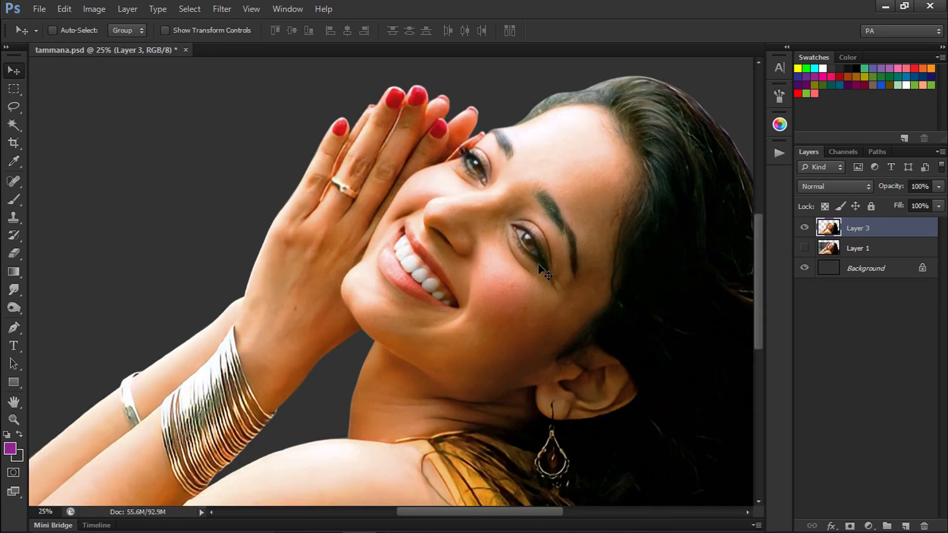
key("ctrl+equal")
key("ctrl+equal")
key("ctrl+equal")
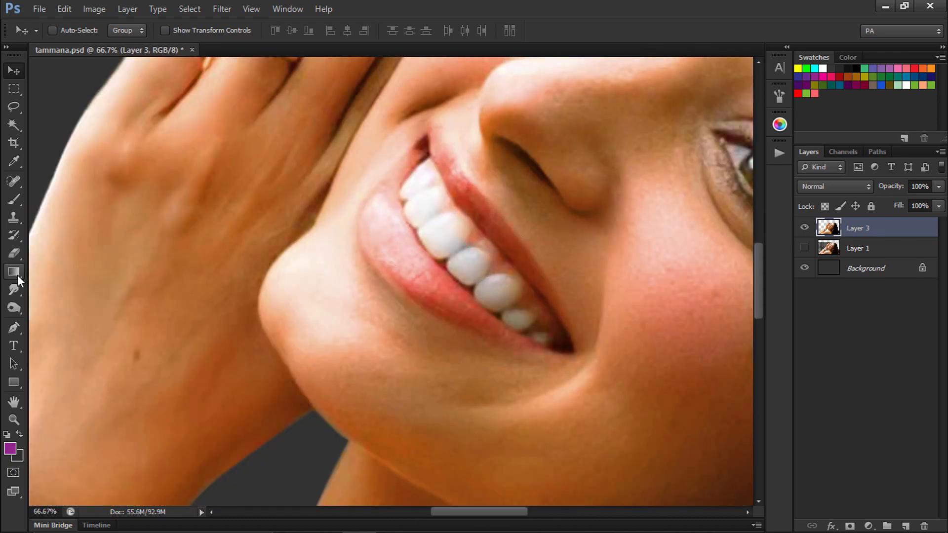
left_click(14, 290)
left_click(59, 31)
left_click(543, 226)
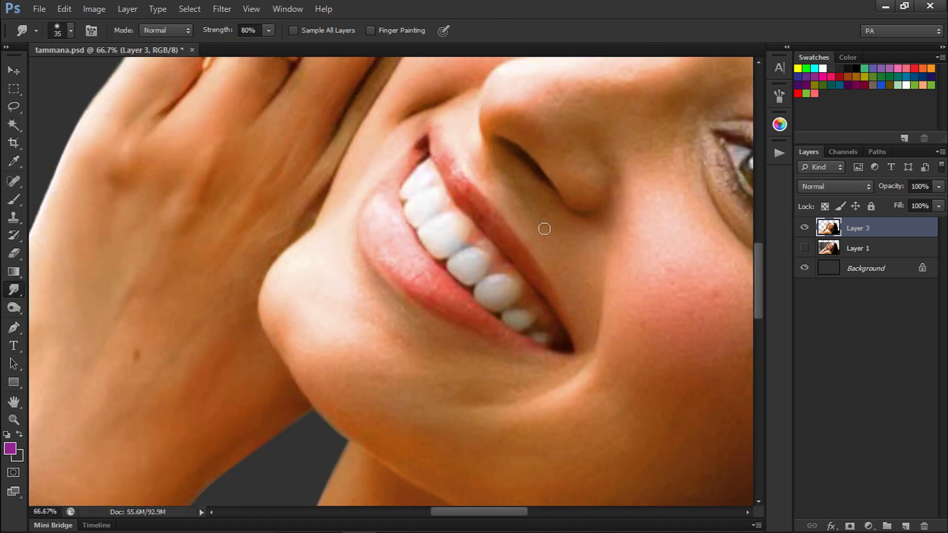
key("space")
mouse_move(595, 277)
left_mouse_down()
mouse_move(398, 277)
mouse_move(394, 327)
left_mouse_up()
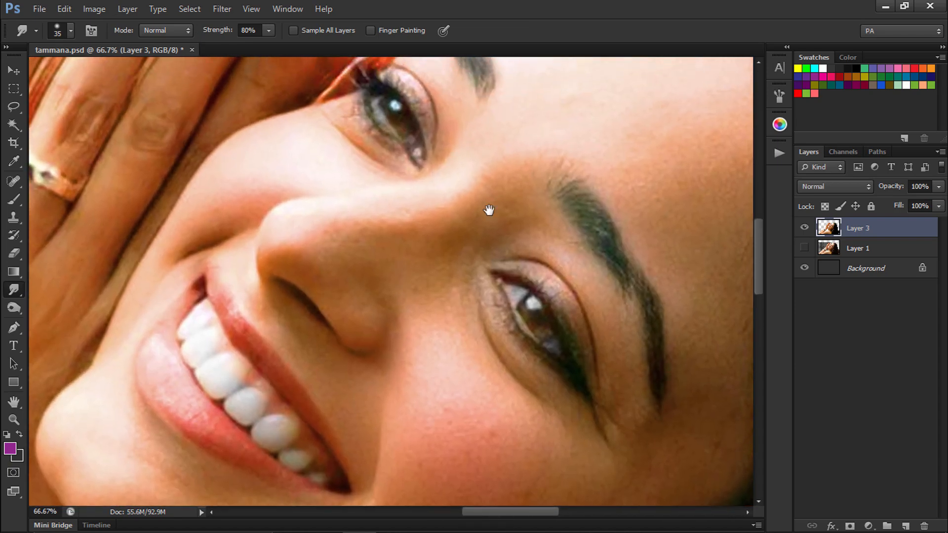
left_click_drag(539, 158, 406, 333)
left_click_drag(426, 243, 375, 219)
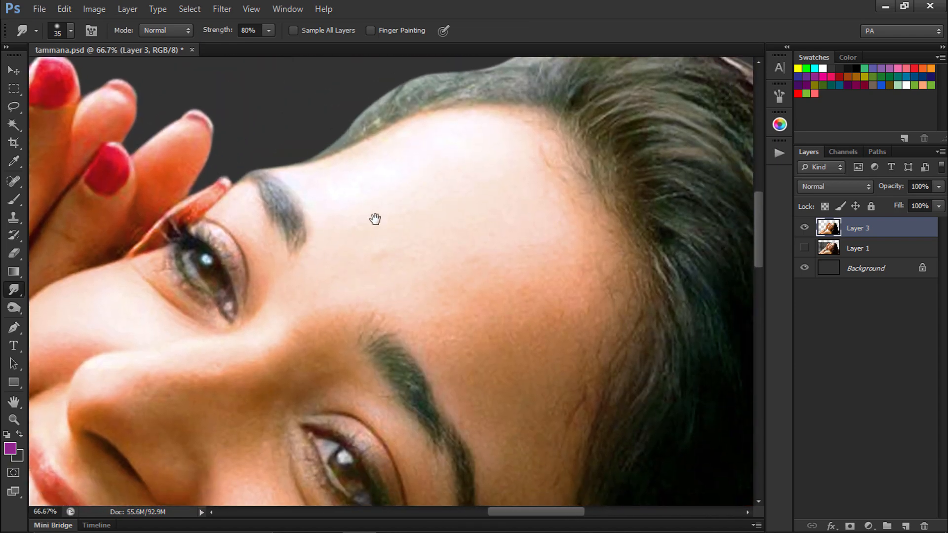
left_click(72, 31)
double_click(151, 138)
Step: Smooth the forehead skin with the Smudge tool, using a 200 px brush and a 125 px brush near the hairline
key("bracketright")
key("bracketright")
key("bracketright")
key("bracketright")
key("bracketright")
key("bracketright")
key("bracketright")
key("bracketright")
key("bracketright")
key("bracketright")
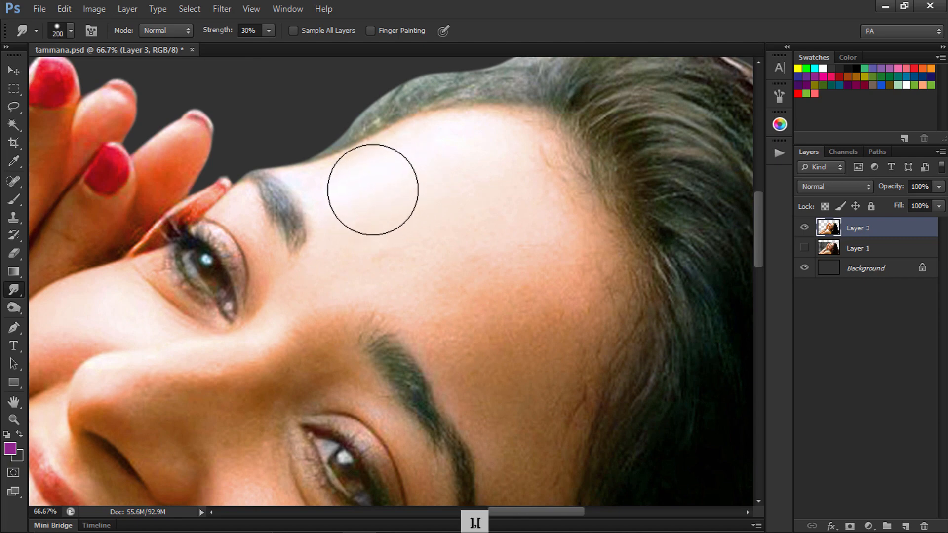
mouse_move(491, 283)
left_mouse_down()
mouse_move(500, 311)
mouse_move(526, 297)
mouse_move(491, 254)
mouse_move(489, 218)
mouse_move(510, 221)
mouse_move(468, 209)
mouse_move(482, 206)
mouse_move(470, 197)
mouse_move(460, 203)
left_mouse_up()
key("bracketleft")
key("bracketleft")
key("bracketleft")
key("bracketleft")
key("bracketleft")
key("bracketleft")
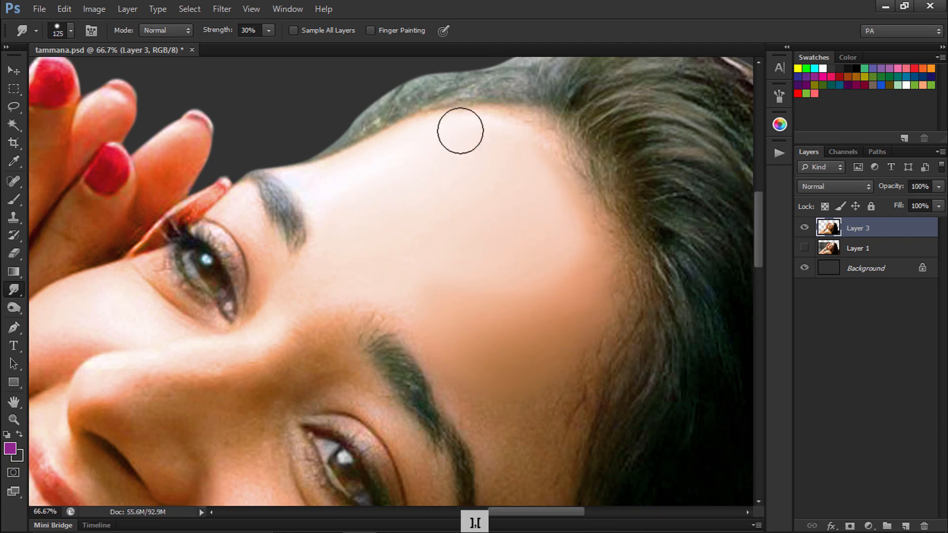
Step: Smudge the skin on the nose wing above the nostril smooth with a 60 px brush
key("space")
left_click_drag(409, 268, 411, 218)
key("ctrl+plus")
key("ctrl+plus")
key("space")
left_click_drag(597, 383, 447, 251)
key("bracketleft")
key("bracketleft")
key("bracketleft")
key("bracketleft")
key("bracketleft")
key("bracketleft")
key("bracketleft")
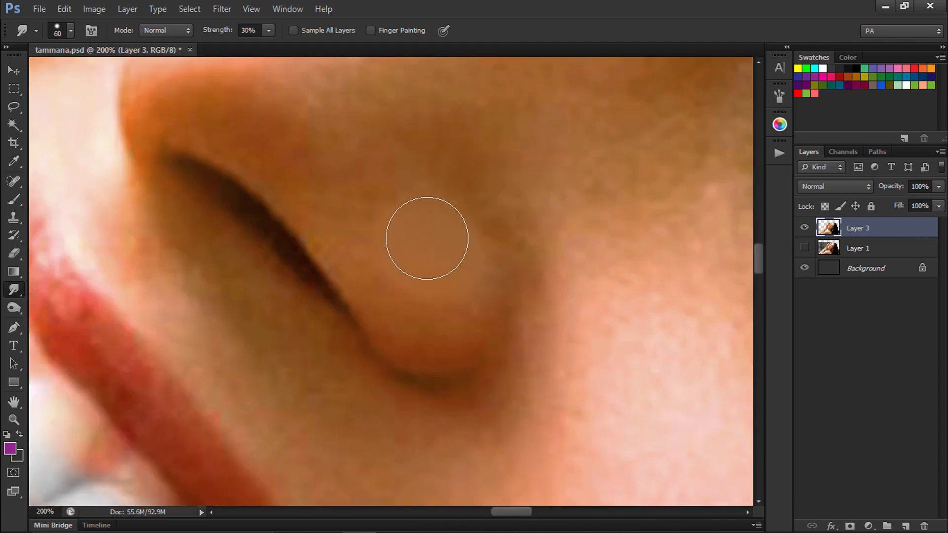
Step: Blend the skin on the side of the nose above the nostril, adjusting the smudge brush size to fit
key("space")
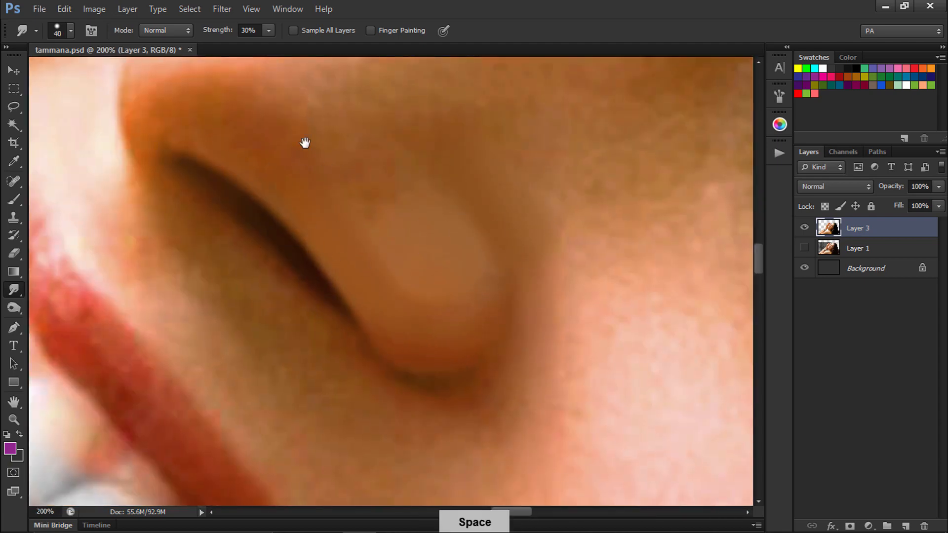
left_click_drag(307, 142, 334, 295)
key("bracketright")
key("bracketright")
left_click_drag(408, 221, 363, 308)
key("bracketleft")
Step: Smudge the skin between the nose wing and the eye with a 60 px brush, and undo the last stroke
key("space")
left_click_drag(597, 444, 340, 291)
key("bracketright")
key("bracketright")
key("bracketright")
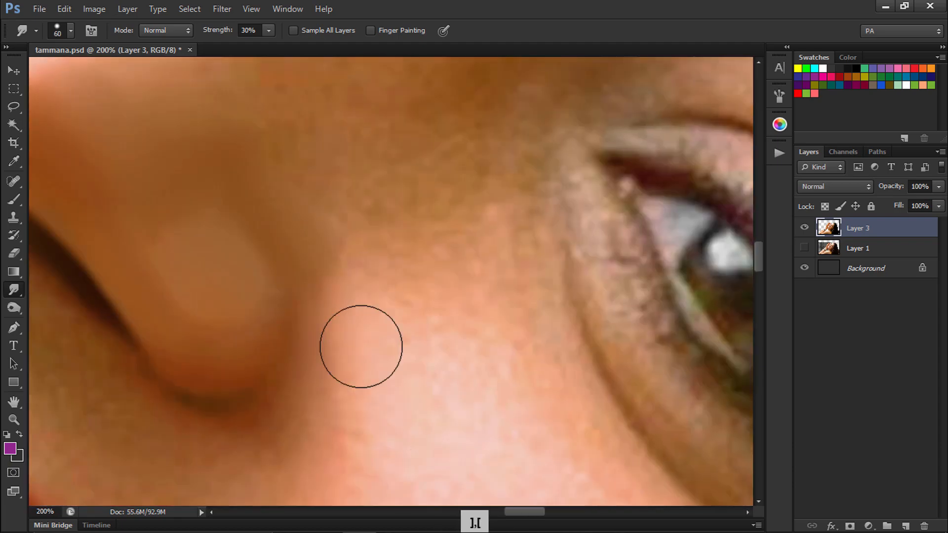
left_click_drag(362, 347, 354, 291)
key("ctrl+minus")
key("ctrl+minus")
key("ctrl+minus")
key("ctrl+alt+z")
Step: Smooth the bridge and highlighted ridge of the nose, starting with a 100 px smudge brush and finishing with smaller ones
key("bracketright")
key("bracketright")
key("ctrl+plus")
key("ctrl+plus")
key("ctrl+plus")
left_click_drag(401, 79, 526, 486)
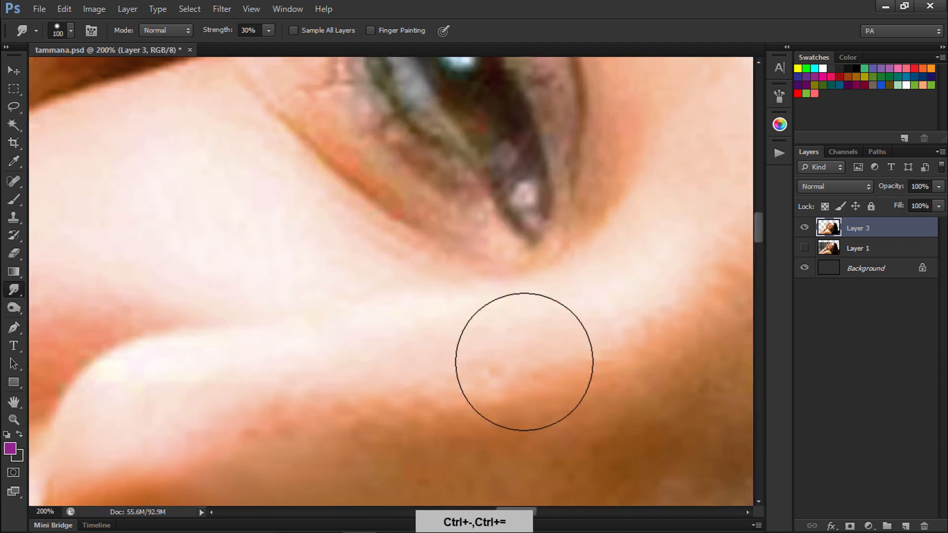
left_click_drag(525, 361, 481, 378)
key("bracketleft")
key("bracketleft")
key("bracketleft")
key("bracketleft")
key("bracketleft")
key("bracketleft")
Step: Smooth the far cheek between the eye and the nose ridge with a smudge brush of about 35 px
mouse_move(297, 368)
left_mouse_down()
mouse_move(562, 368)
mouse_move(489, 294)
left_mouse_up()
key("bracketright")
key("bracketright")
key("bracketright")
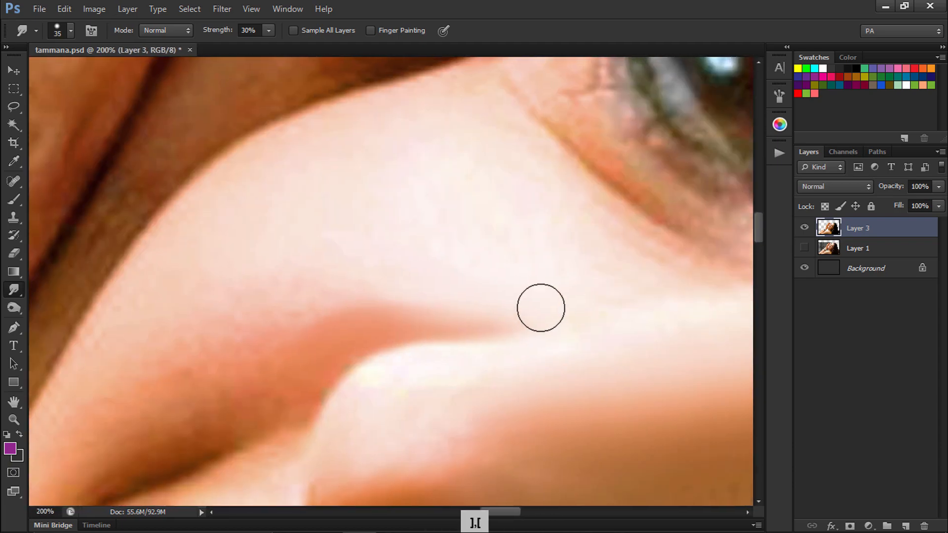
key("bracketleft")
key("bracketleft")
key("bracketright")
key("bracketright")
key("bracketright")
key("bracketright")
key("bracketleft")
key("bracketleft")
Step: Blend the far cheek's smile crease down to the mouth corner with a 30 px smudge brush, undoing a stroke
mouse_move(120, 354)
left_mouse_down()
mouse_move(163, 290)
mouse_move(227, 319)
left_mouse_up()
key("space")
left_click_drag(164, 413, 372, 248)
key("bracketleft")
left_click_drag(311, 298, 374, 264)
left_click_drag(269, 326, 192, 440)
key("[")
mouse_move(249, 360)
left_mouse_down()
mouse_move(368, 150)
mouse_move(296, 252)
left_mouse_up()
key("ctrl+alt+z")
key("[")
key("[")
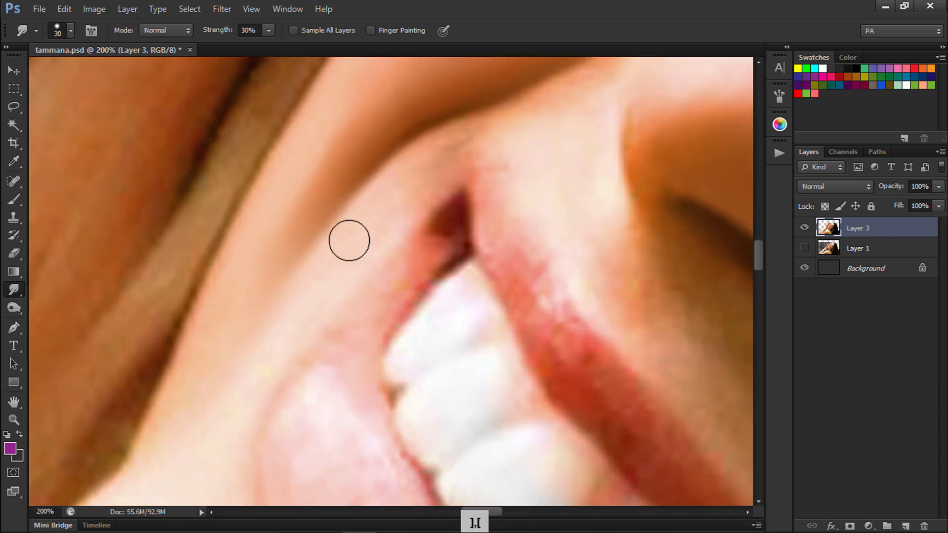
Step: Refine the shaded crease between the far cheek and the nose tip with a 40 px smudge brush
left_click_drag(573, 112, 397, 295)
left_click_drag(470, 121, 357, 248)
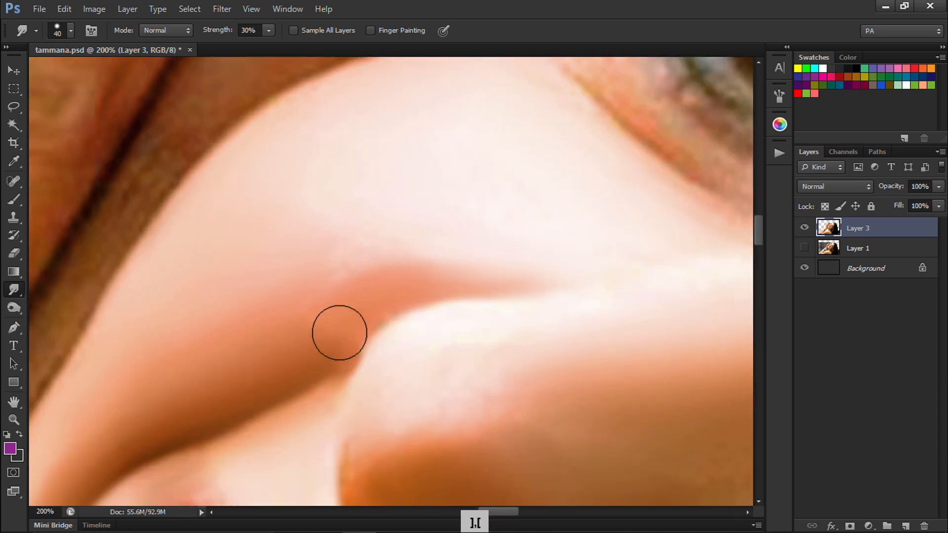
key("]")
key("]")
Step: Smooth the skin between the nostril and the upper lip with an 80 px smudge brush, reducing it near the lip edge
left_click_drag(486, 444, 366, 73)
left_click_drag(284, 291, 445, 389)
left_click_drag(475, 484, 318, 296)
key("]")
key("]")
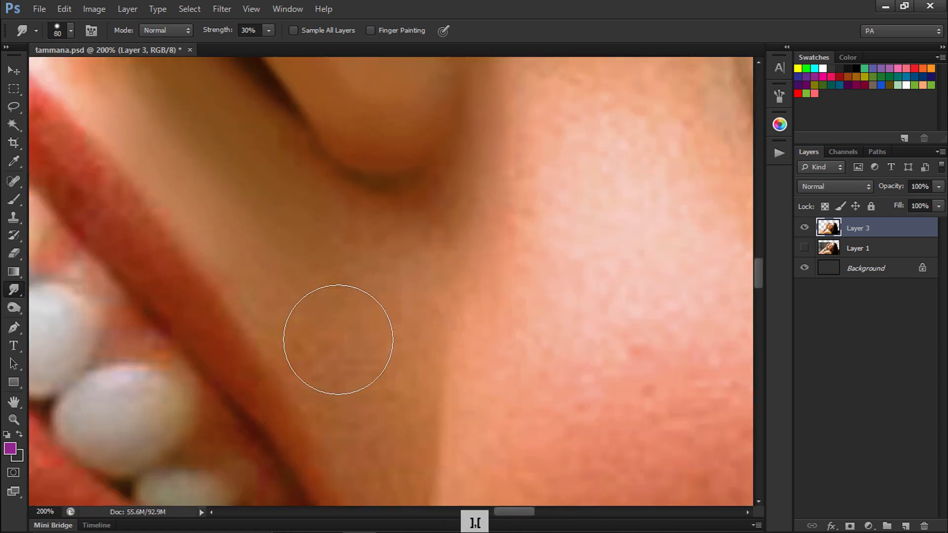
left_click_drag(339, 339, 391, 364)
key("[")
left_click_drag(395, 420, 368, 249)
key("[")
key("[")
key("[")
Step: Smudge the blushed near cheek below the eye into an even gradient with 70 to 100 px brushes
key("ctrl+minus")
key("ctrl+minus")
key("ctrl+minus")
key("ctrl+minus")
key("ctrl+equal")
key("ctrl+equal")
key("ctrl+equal")
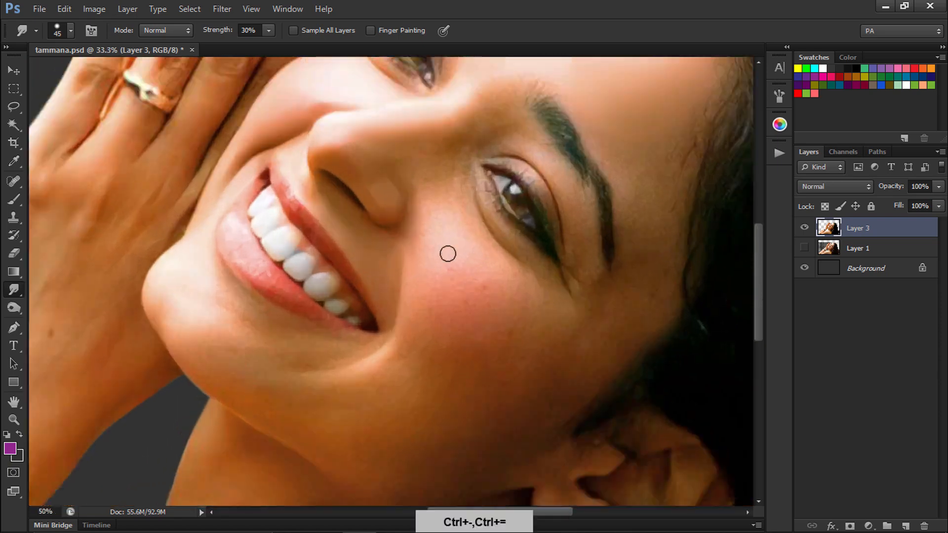
key("]")
key("]")
key("]")
key("]")
key("]")
key("]")
key("[")
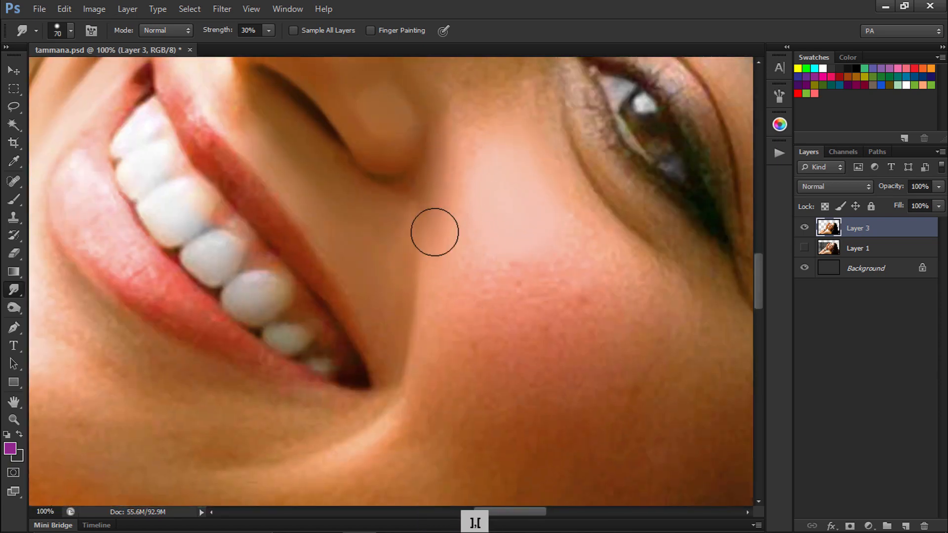
mouse_move(491, 328)
left_mouse_down()
mouse_move(512, 320)
mouse_move(604, 347)
mouse_move(553, 401)
left_mouse_up()
key("[")
key("[")
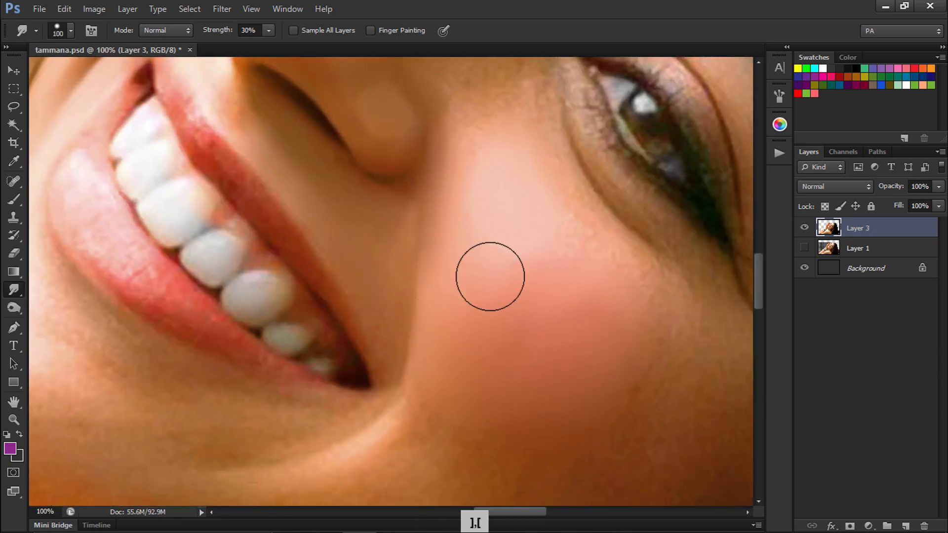
Step: Blend the lower part of the blushed cheek and the skin at the mouth corner, using a 45 px smudge brush there
key("space")
left_click_drag(606, 335, 575, 215)
key("]")
key("]")
key("]")
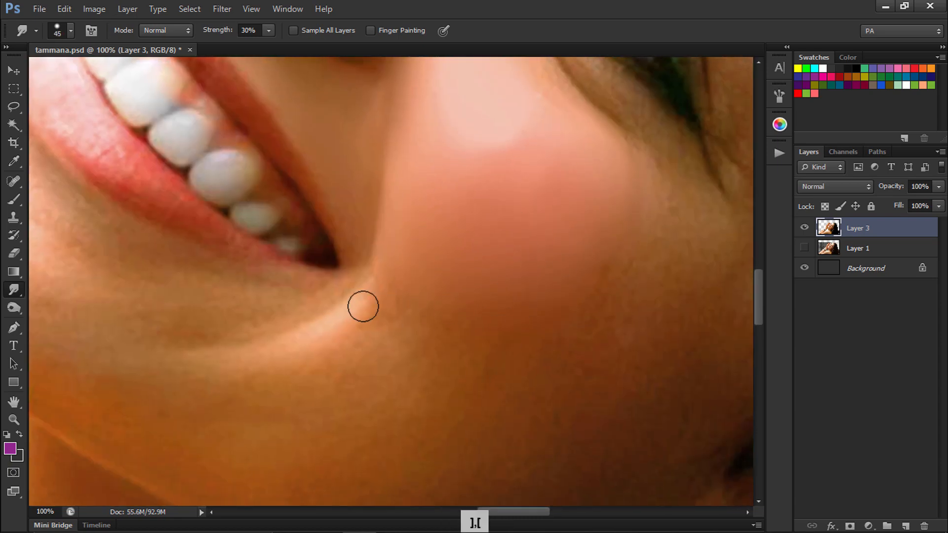
Step: Smooth the shaded lower cheek towards the ear and jaw with a 175 px smudge brush
key("]")
key("]")
key("]")
key("]")
key("]")
key("]")
key("]")
key("space")
mouse_move(623, 327)
left_mouse_down()
mouse_move(500, 290)
mouse_move(581, 173)
left_mouse_up()
key("]")
key("[")
key("space")
key("[")
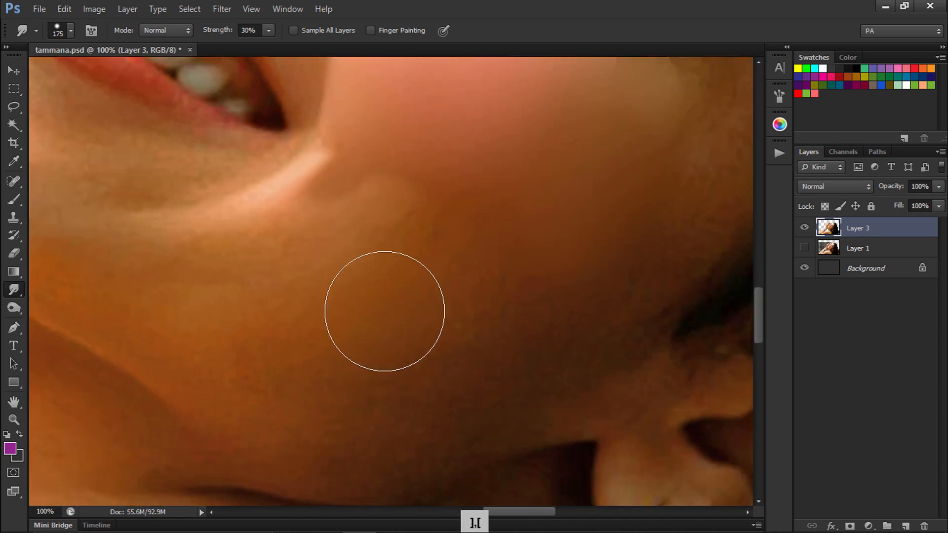
Step: Smooth the jaw below the smile line down to the neck edge with 80 and 90 px smudge brushes
key("space")
left_click_drag(317, 245, 568, 278)
key("[")
key("[")
key("[")
key("[")
key("[")
key("[")
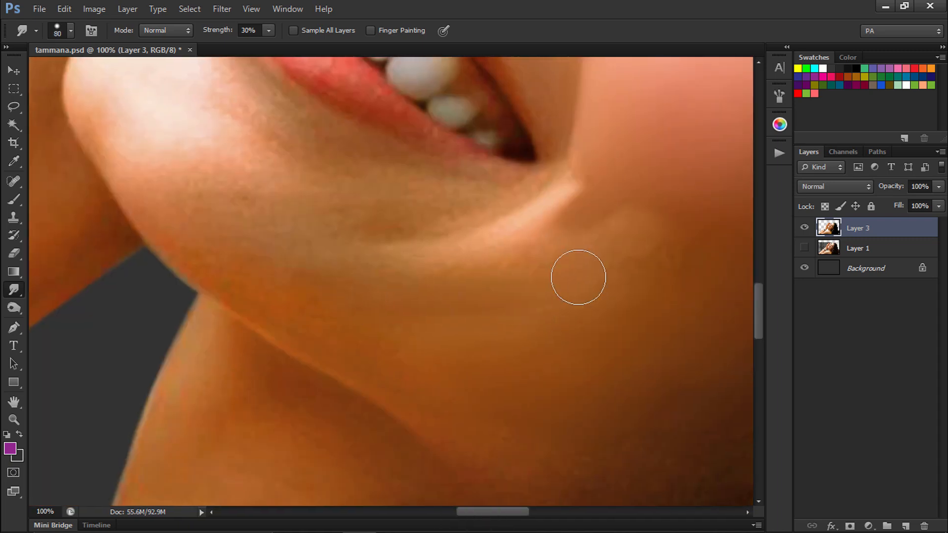
left_click_drag(337, 272, 450, 284)
key("]")
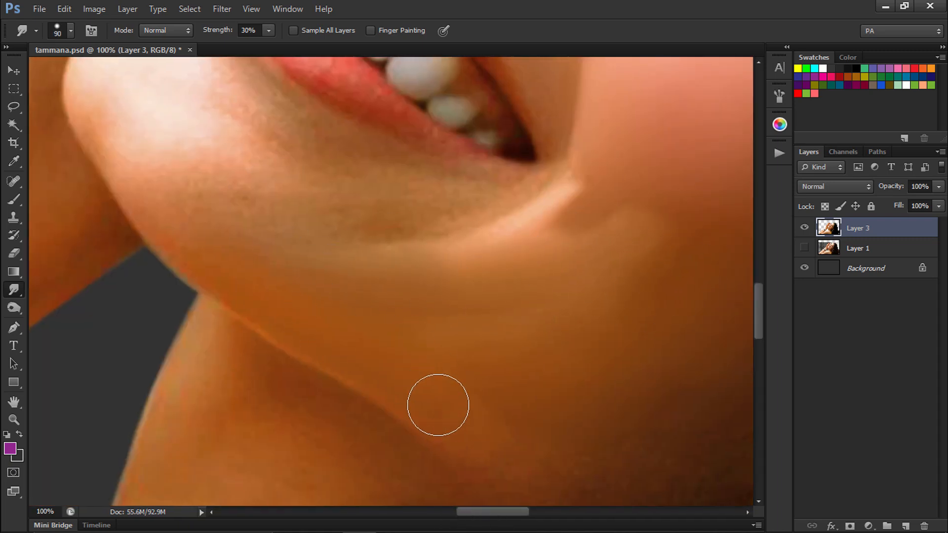
Step: Smooth the chin and the jaw edge below the lower lip with a 125 px smudge brush
key("space")
left_click_drag(218, 148, 355, 302)
key("[")
left_click_drag(241, 248, 280, 262)
key("]")
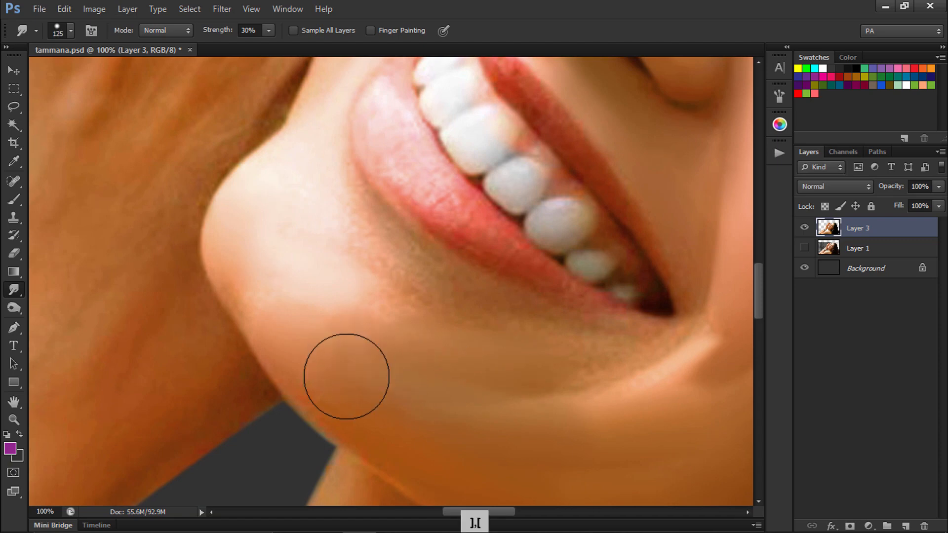
key("[")
Step: Smooth the shaded jaw towards the ear with a 150 px smudge brush and the skin beside the smile line with 80 px
key("space")
left_click_drag(570, 369, 453, 273)
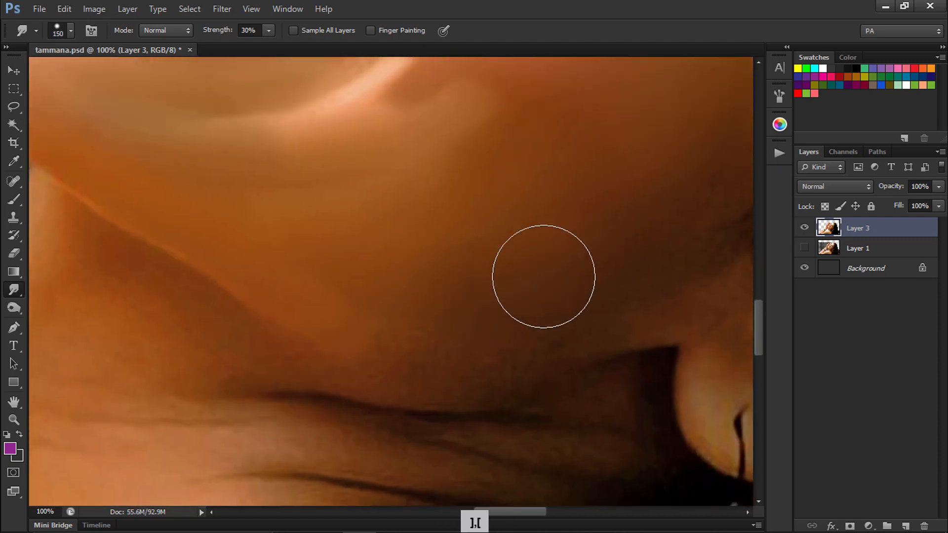
key("space")
left_click_drag(544, 277, 297, 400)
key("[")
key("[")
key("ctrl+minus")
key("ctrl+minus")
key("ctrl+minus")
key("ctrl+plus")
key("ctrl+plus")
key("[")
key("[")
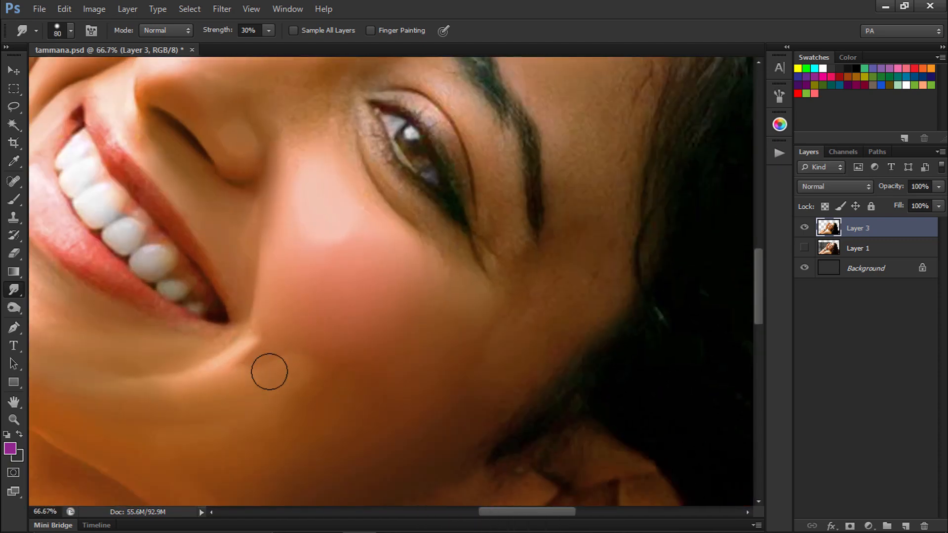
Step: Smooth the temple and the forehead beside the near eyebrow with 175 and 150 px smudge brushes
key("ctrl+minus")
key("ctrl+minus")
key("ctrl+minus")
key("ctrl+plus")
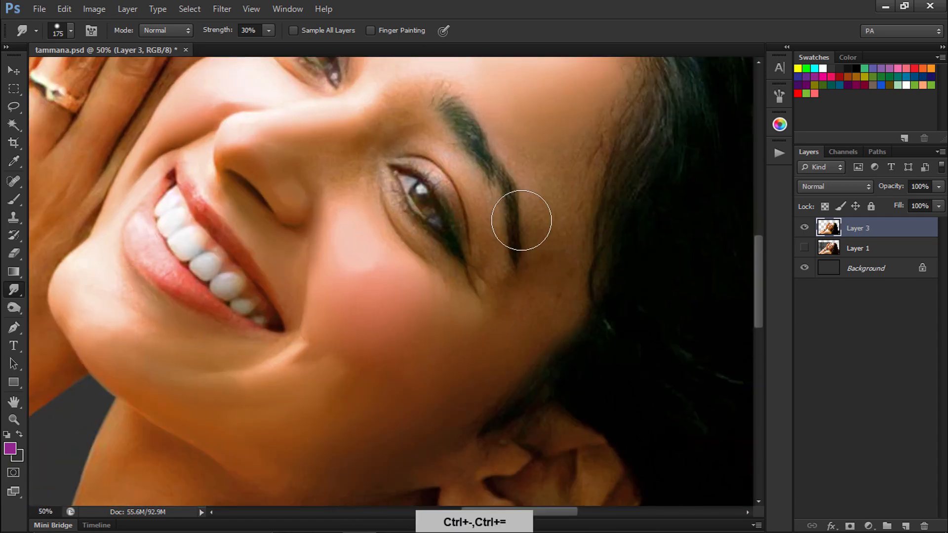
key("ctrl+plus")
key("[")
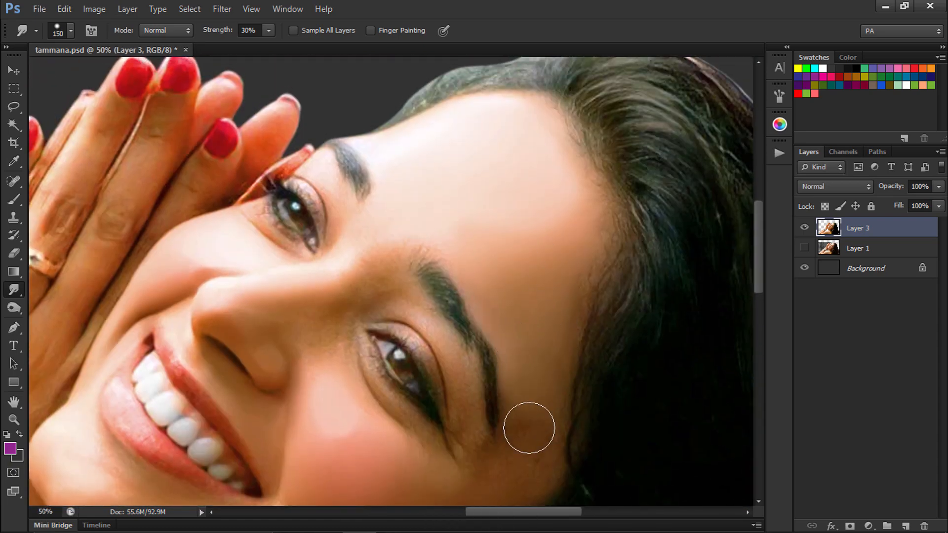
key("space")
left_click_drag(522, 341, 541, 244)
Step: Enlarge the smudge brush to 500 px for the shoulder and load Layer 3's cut-out outline as a selection
key("ctrl+minus")
key("ctrl+minus")
key("ctrl+minus")
key("ctrl+plus")
key("ctrl+plus")
key("space")
left_click_drag(340, 380, 423, 242)
key("]")
key("]")
key("]")
key("]")
key("]")
key("]")
left_click(829, 228, "ctrl")
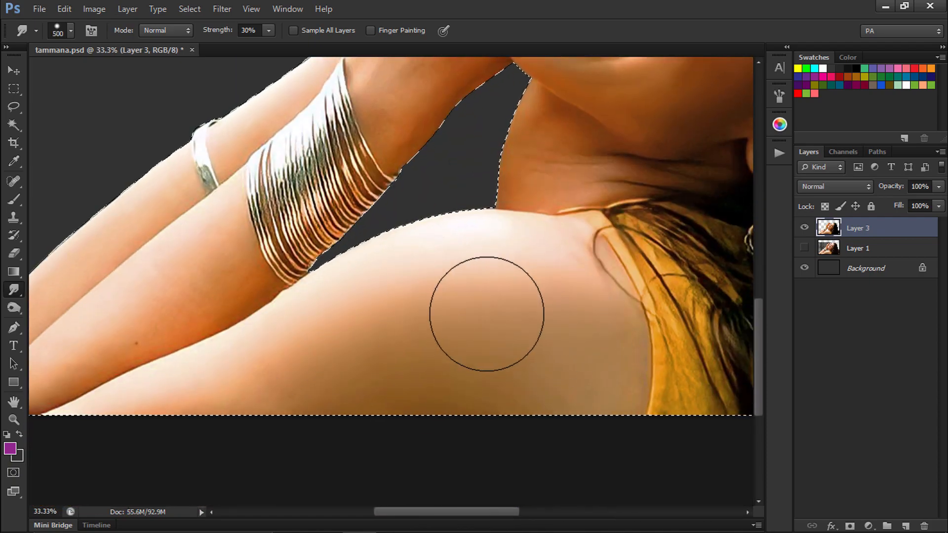
Step: Smooth the upper arm and shoulder up to the yellow strap with smaller smudge brushes, staying inside the selection
key("[")
key("[")
key("[")
key("[")
key("[")
key("[")
mouse_move(576, 256)
left_mouse_down()
mouse_move(605, 293)
mouse_move(576, 292)
left_mouse_up()
key("]")
Step: Smooth the forearms below the bangles and blend away the dark spot with 250 and 200 px smudge brushes
key("space")
left_click_drag(168, 267, 463, 271)
key("[")
key("[")
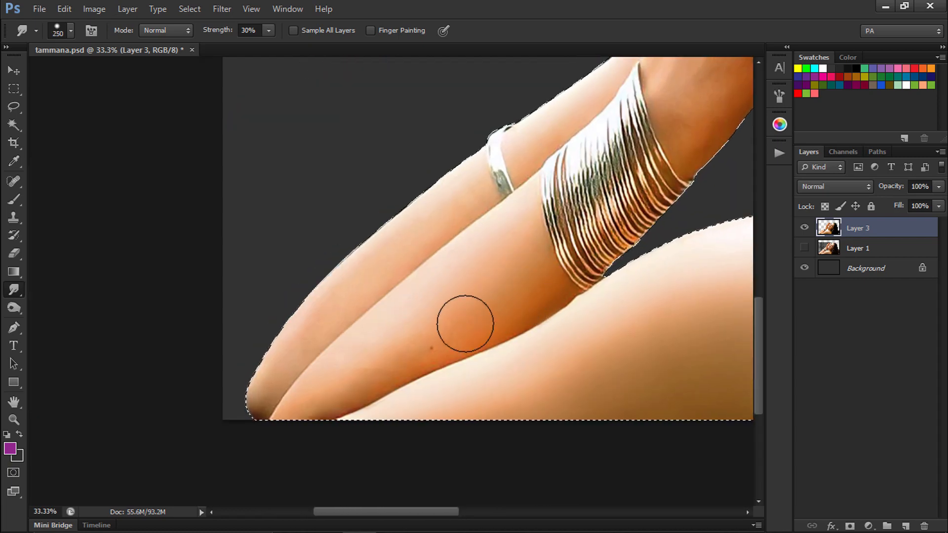
key("bracketleft")
key("bracketleft")
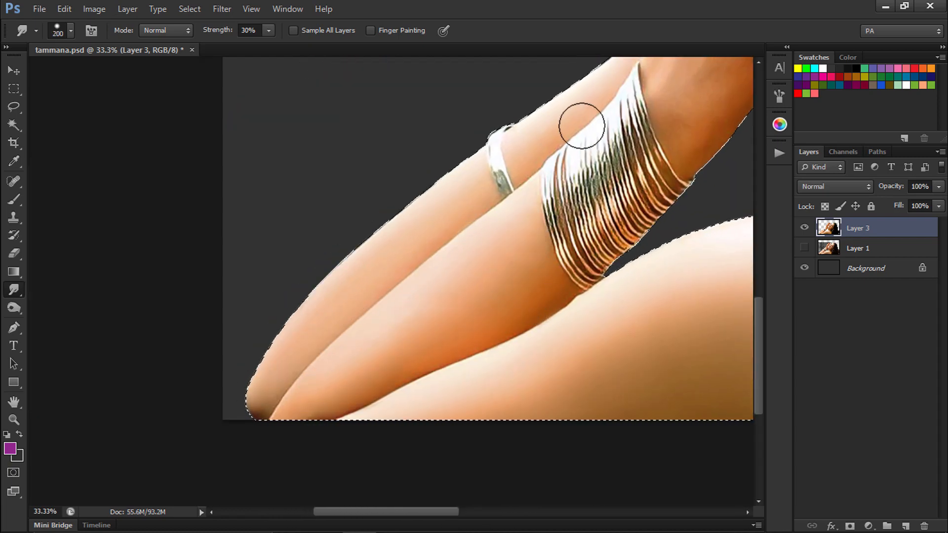
Step: Smooth the wrist and the back of the hand above the bangles with a 200 px smudge brush
key("space")
left_click_drag(582, 125, 483, 298)
key("bracketleft")
key("bracketleft")
key("bracketleft")
key("bracketright")
key("bracketright")
key("bracketright")
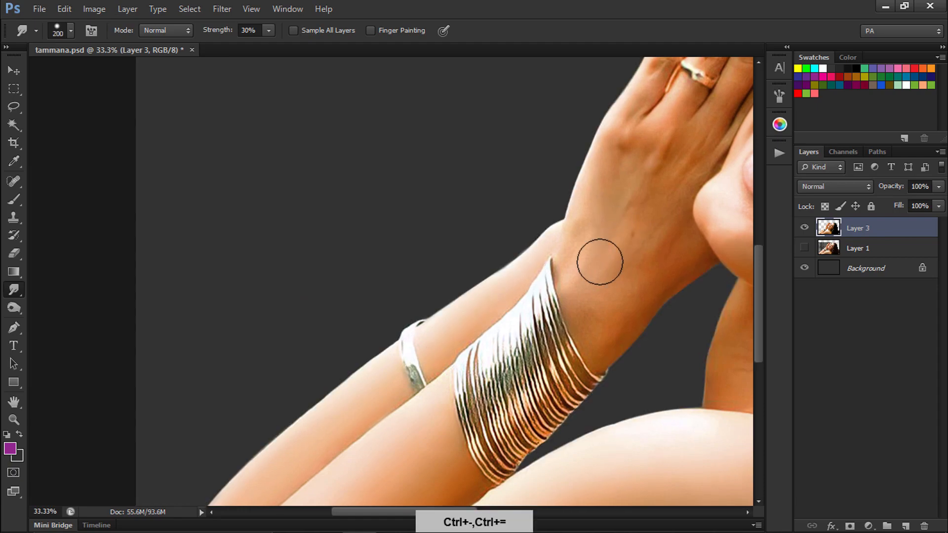
Step: Examine the skin around the near eye and eyebrow up close, and the whole cut-out for remaining rough areas
key("ctrl+minus")
key("ctrl+equal")
key("ctrl+equal")
key("ctrl+equal")
left_click_drag(712, 246, 498, 216)
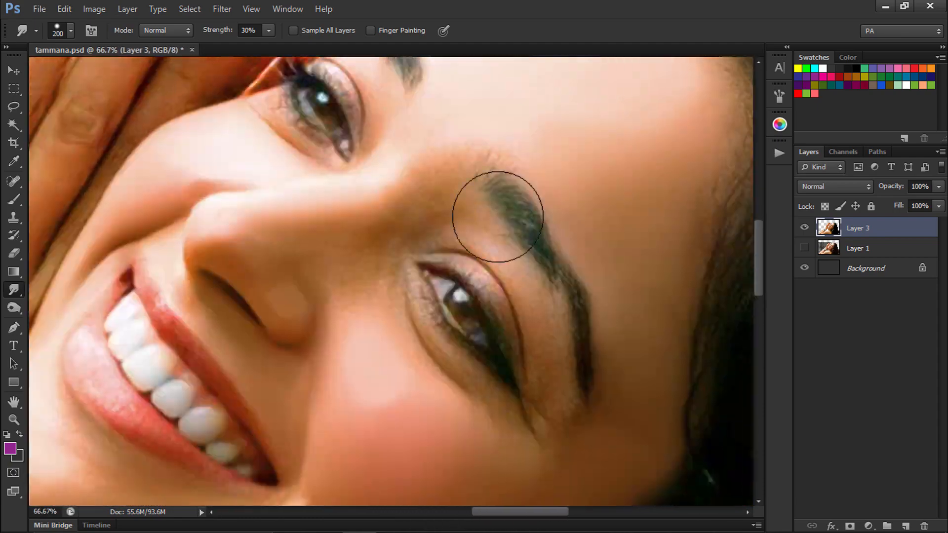
key("ctrl+equal")
key("ctrl+equal")
key("bracketleft")
key("bracketleft")
key("bracketleft")
key("bracketleft")
key("bracketleft")
key("bracketleft")
key("bracketleft")
left_click_drag(535, 84, 416, 321)
key("bracketleft")
key("bracketleft")
key("ctrl+minus")
key("ctrl+minus")
key("bracketright")
key("bracketright")
key("bracketright")
key("bracketright")
key("bracketright")
key("ctrl+minus")
key("ctrl+minus")
key("ctrl+minus")
key("ctrl+minus")
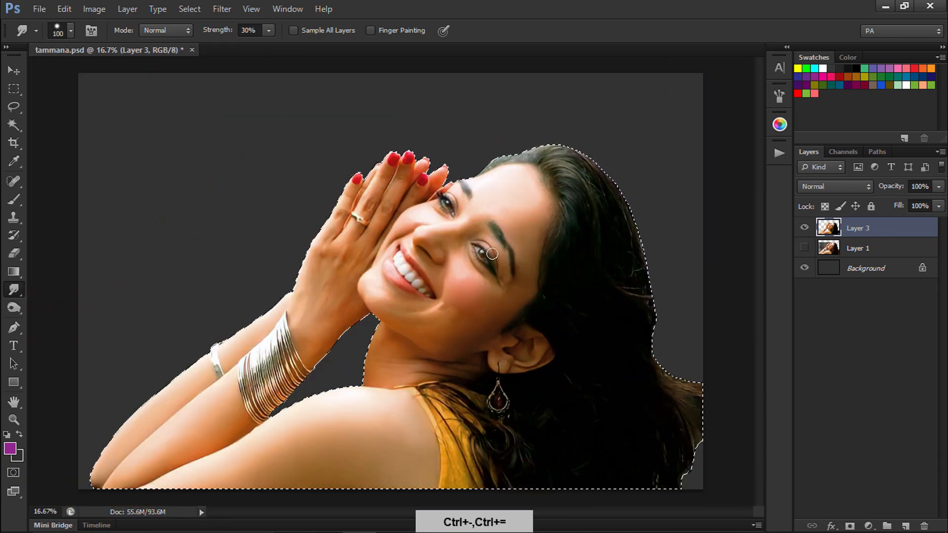
Step: Smooth the neck skin between the jaw and the shoulder with a 60 px smudge brush
key("ctrl+equal")
key("ctrl+equal")
key("ctrl+equal")
key("ctrl+equal")
key("bracketleft")
key("bracketleft")
key("bracketleft")
key("bracketleft")
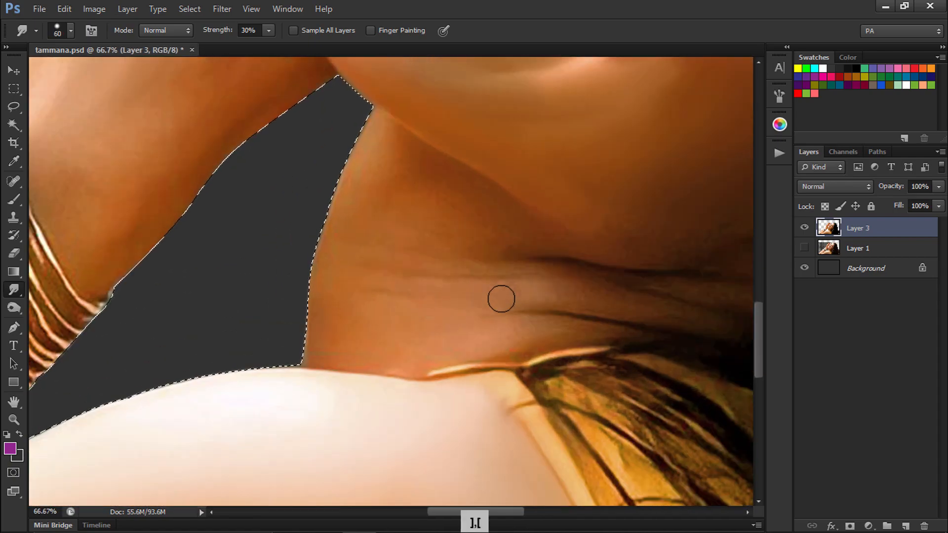
left_click_drag(472, 83, 398, 218)
Step: Rotate the canvas view and smudge the near nostril's rim into a clean curve at 80% strength with 20 to 35 px brushes
key("r")
left_click_drag(426, 260, 213, 171)
key("ctrl+equal")
key("ctrl+equal")
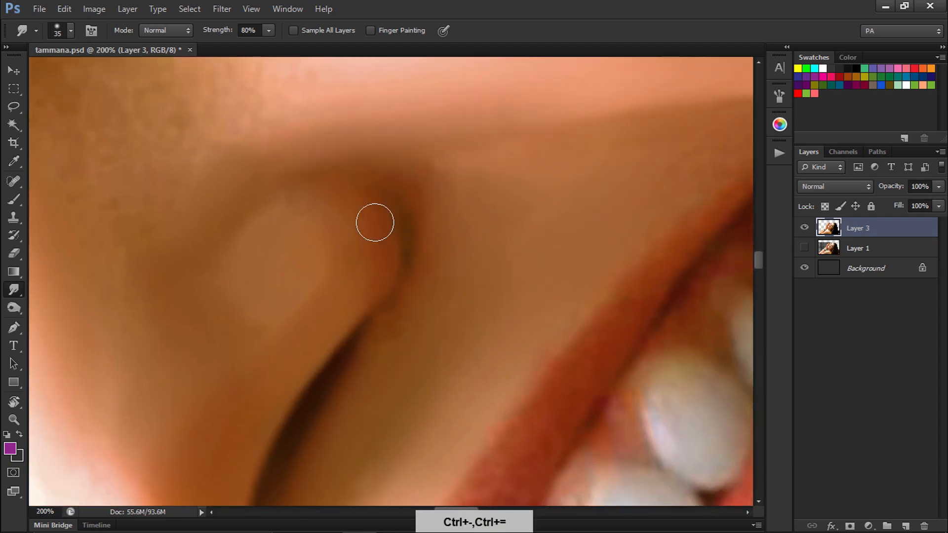
key("ctrl+alt+z")
key("bracketleft")
key("bracketleft")
key("bracketright")
left_click_drag(398, 219, 253, 200)
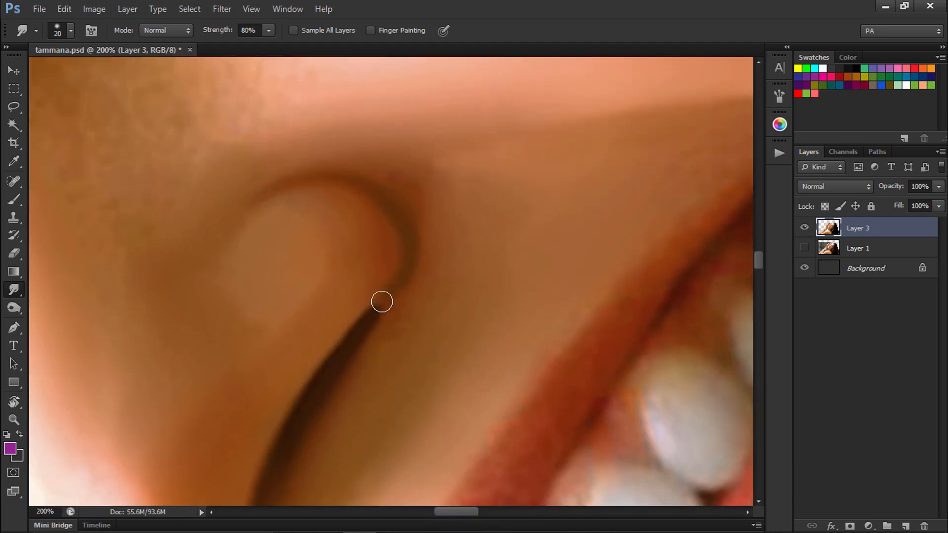
key("ctrl+alt+z")
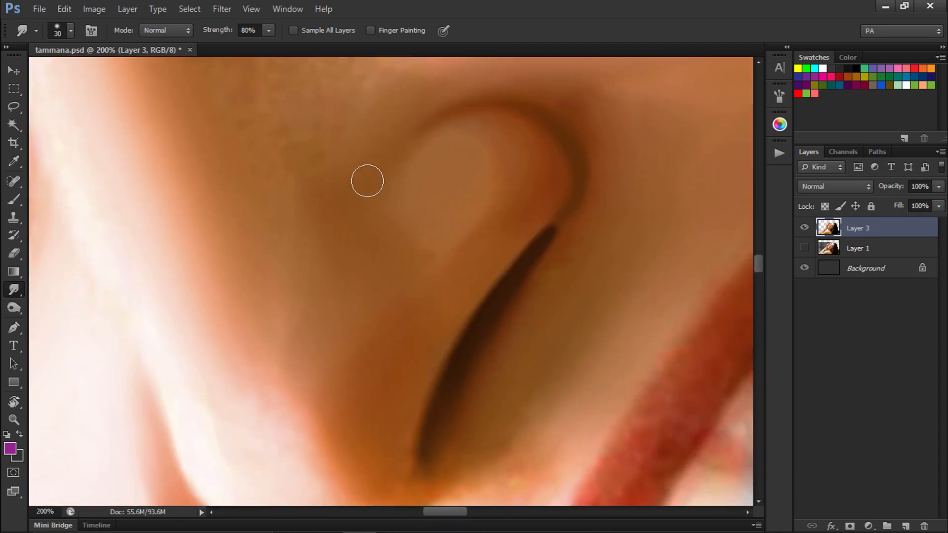
Step: Set the foreground colour to a brown sampled from the skin beside the nostril
left_click(14, 450)
left_click(573, 237)
key("Return")
Step: Smooth the side of the nose around the nostril with 20 to 60 px smudge brushes
key("bracketleft")
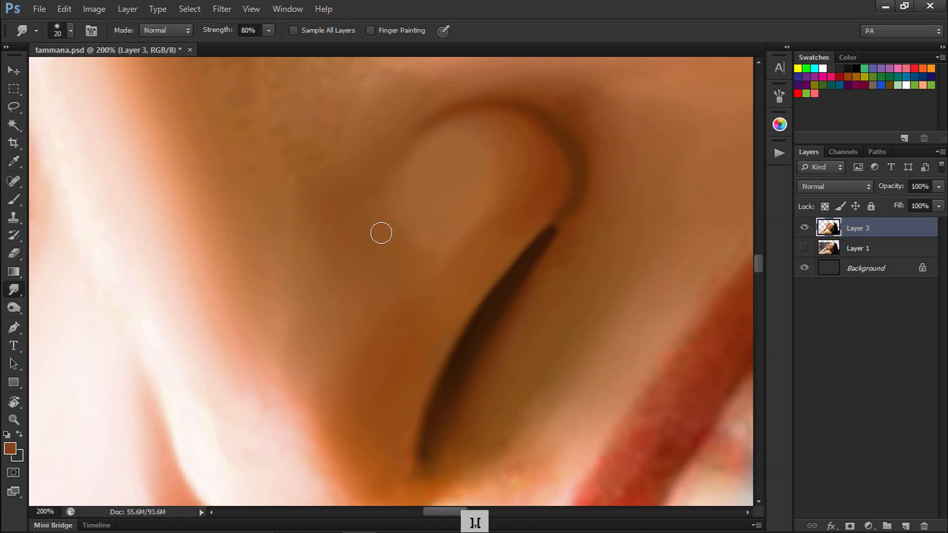
key("bracketright")
left_click_drag(406, 68, 425, 248)
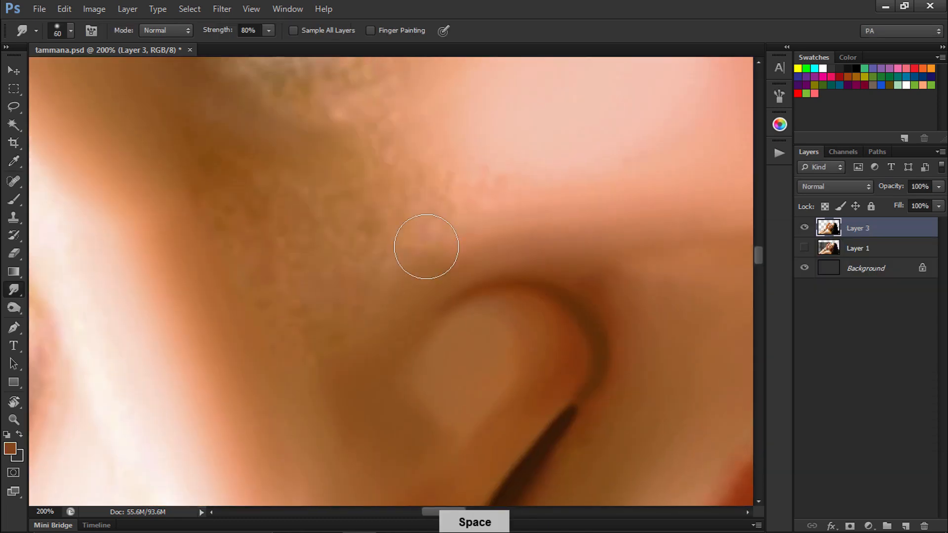
Step: Smooth the upper lip's outer border and the skin beside it with 40 and 30 px smudge brushes
mouse_move(746, 395)
left_mouse_down()
mouse_move(383, 156)
mouse_move(407, 234)
left_mouse_up()
key("bracketleft")
key("bracketleft")
key("bracketleft")
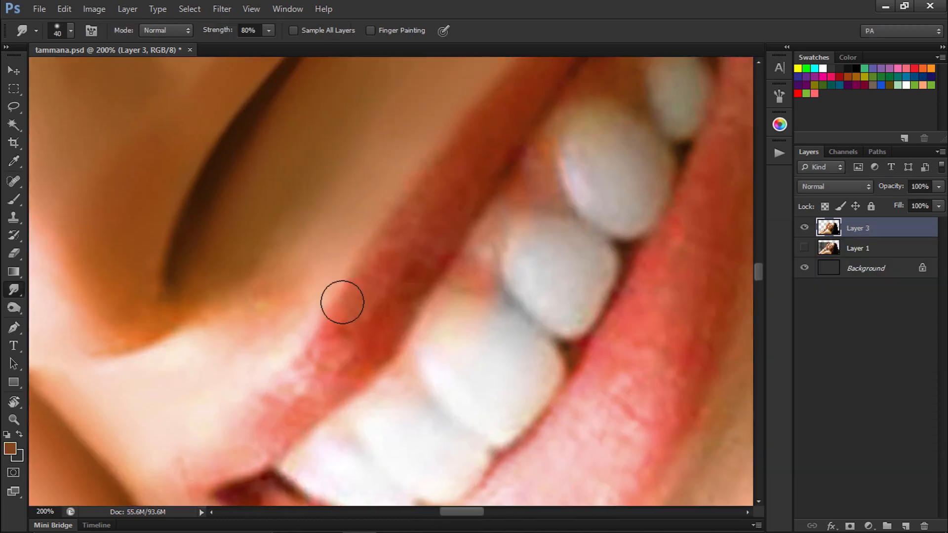
left_click_drag(342, 301, 364, 275)
key("ctrl+alt+z")
key("bracketleft")
Step: Refine the smile crease from the nostril to the mouth corner with a 30 px smudge brush
left_click_drag(355, 229, 239, 364)
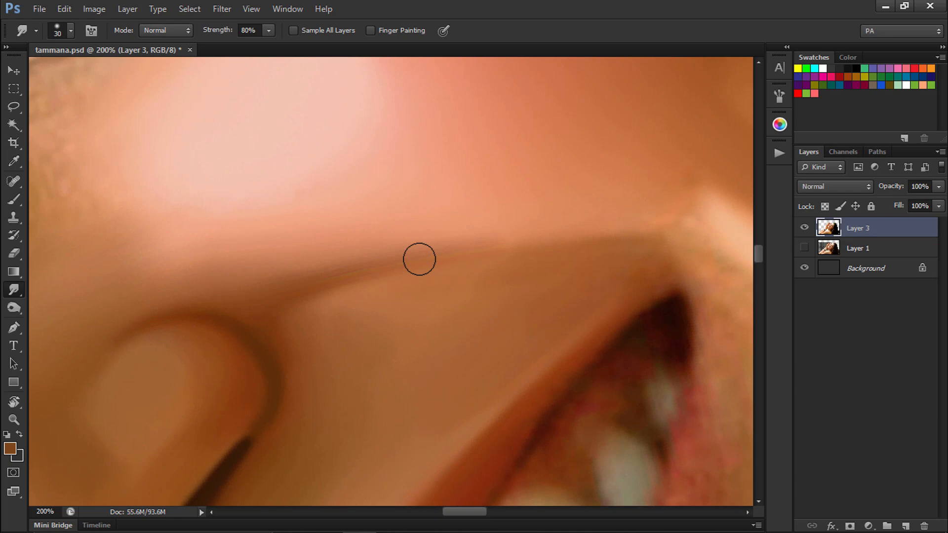
key("ctrl+minus")
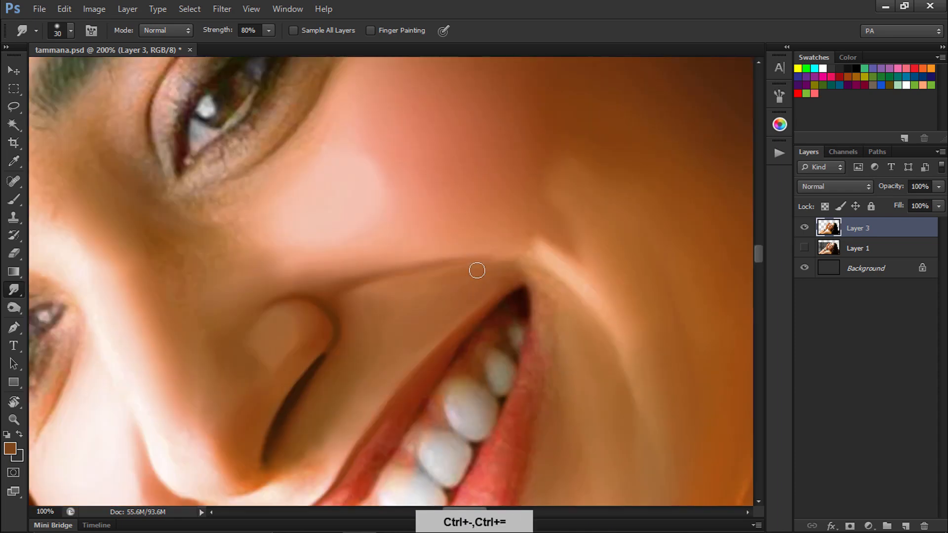
key("ctrl+minus")
key("ctrl+alt+z")
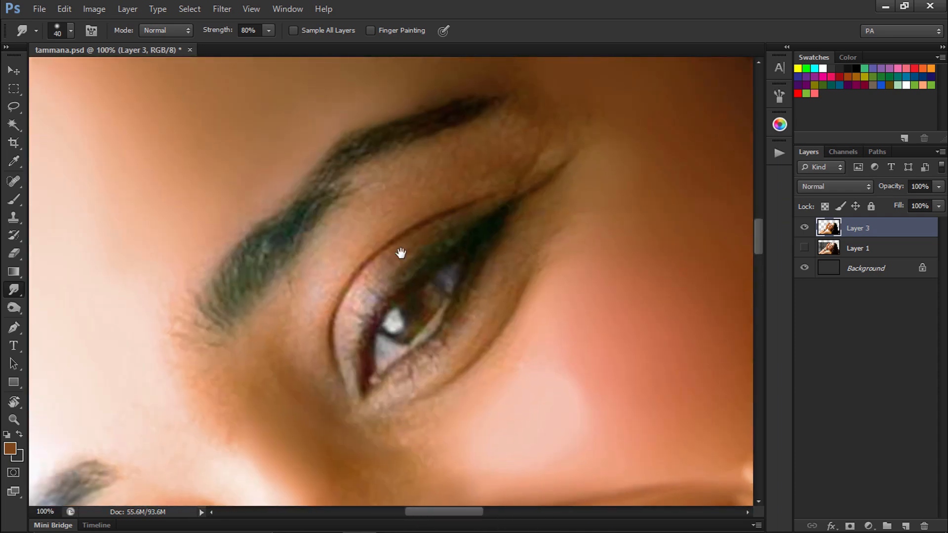
Step: Smooth the skin between the near eyebrow and eyelid at 40 px, and redefine the eyelid crease with 8 and 15 px smudge brushes
key("ctrl+plus")
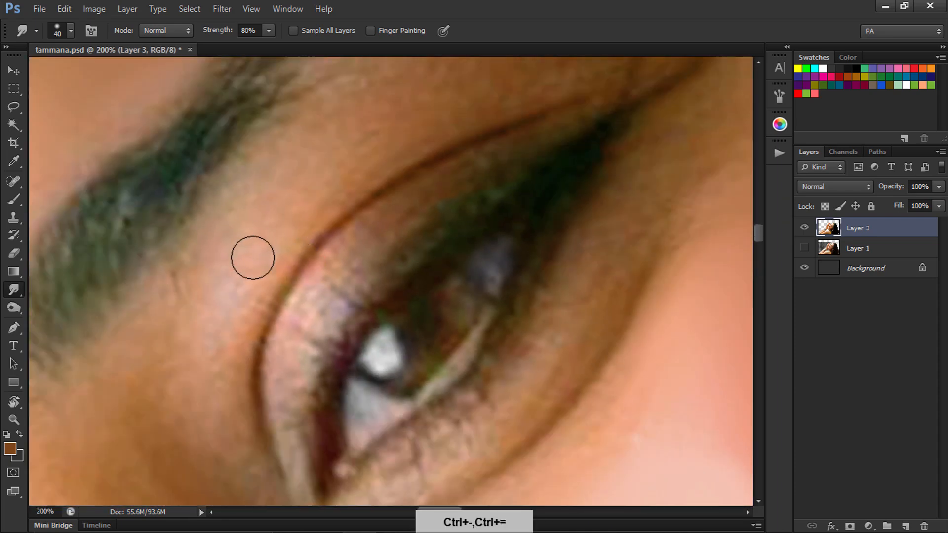
key("bracketright")
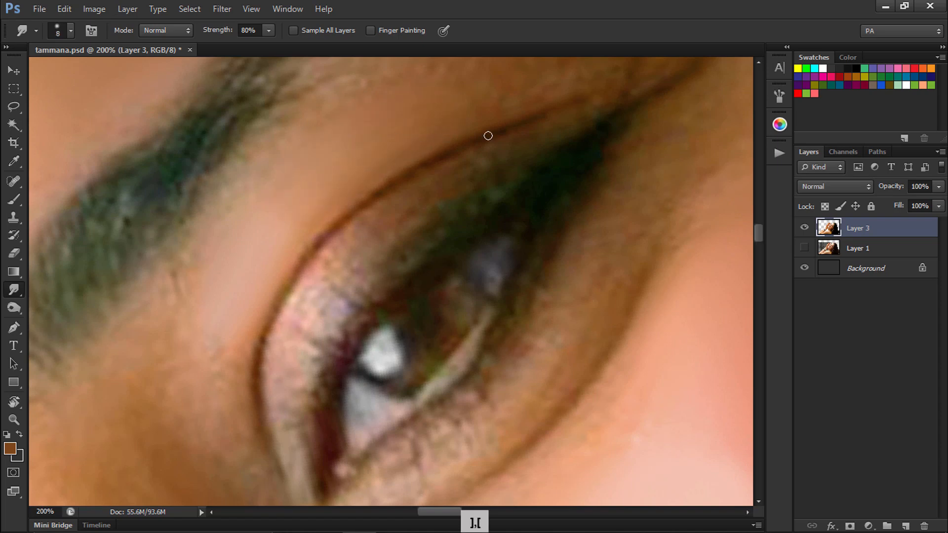
key("ctrl+alt+z")
key("bracketright")
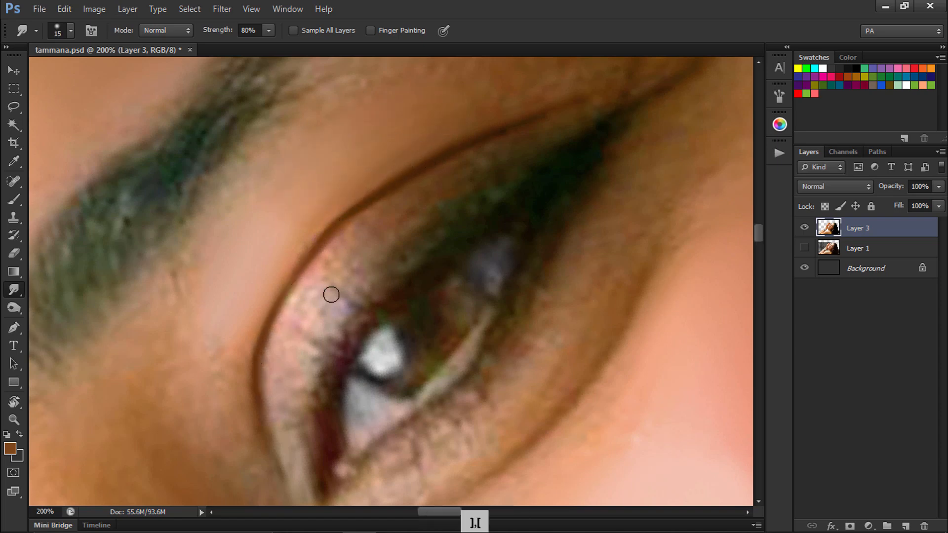
Step: Smudge the upper eyelid, eyeliner, iris and eye white into clean, smooth shapes with a 15 px brush
key("bracketright")
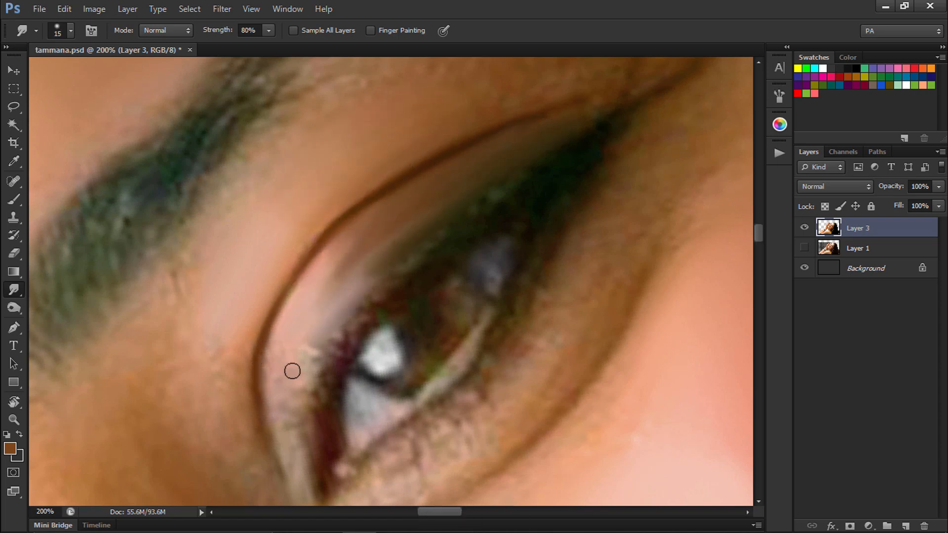
key("bracketleft")
mouse_move(419, 267)
left_mouse_down()
mouse_move(343, 366)
mouse_move(429, 385)
left_mouse_up()
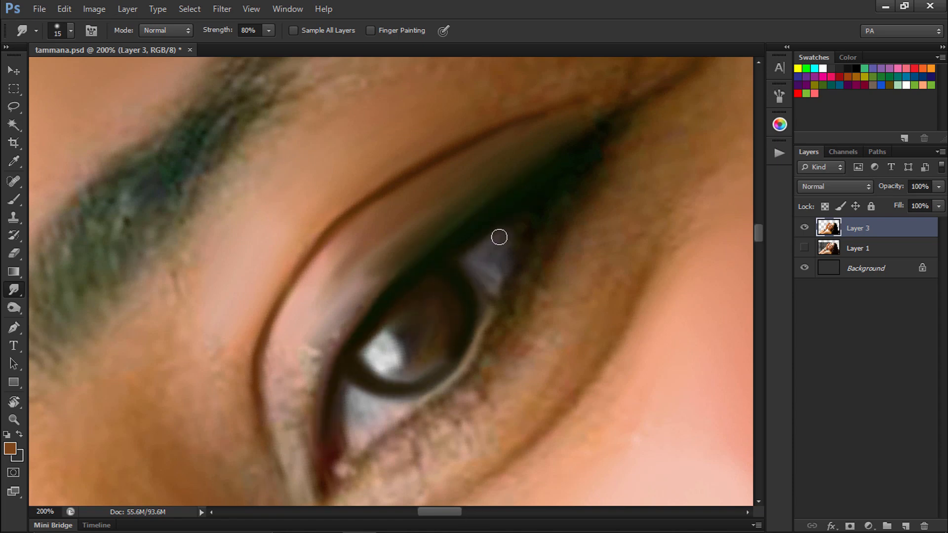
left_click_drag(474, 350, 499, 245)
key("bracketright")
key("bracketright")
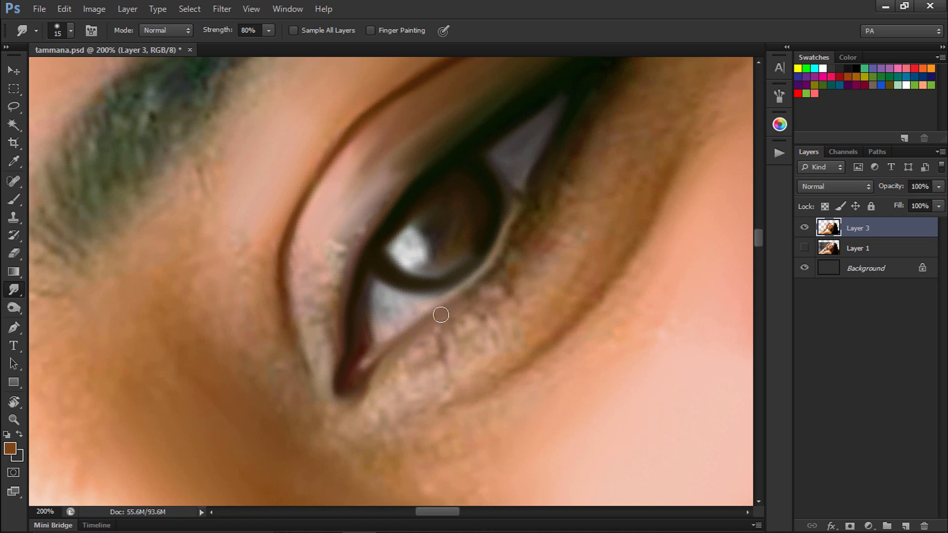
Step: Smooth the lower eyelid and its lash line down to the under-eye crease, starting with a 15 px smudge brush
mouse_move(441, 315)
left_mouse_down()
mouse_move(468, 296)
mouse_move(420, 368)
left_mouse_up()
key("bracketright")
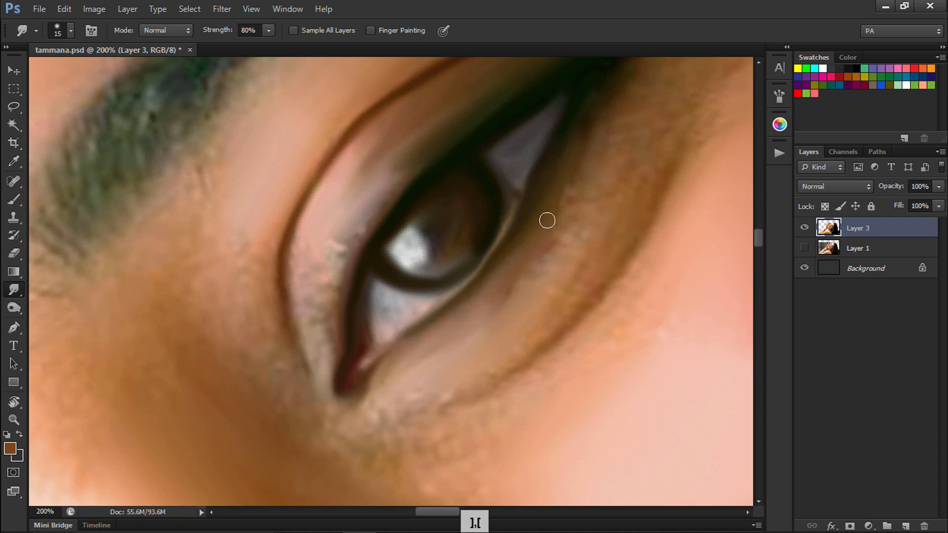
left_click_drag(547, 221, 412, 368)
key("bracketright")
key("bracketright")
left_click_drag(606, 195, 481, 375)
Step: Smooth the skin below and beside the near eye's outer corner with smudge brushes up to 35 px
key("bracketleft")
left_click_drag(599, 119, 455, 319)
key("bracketright")
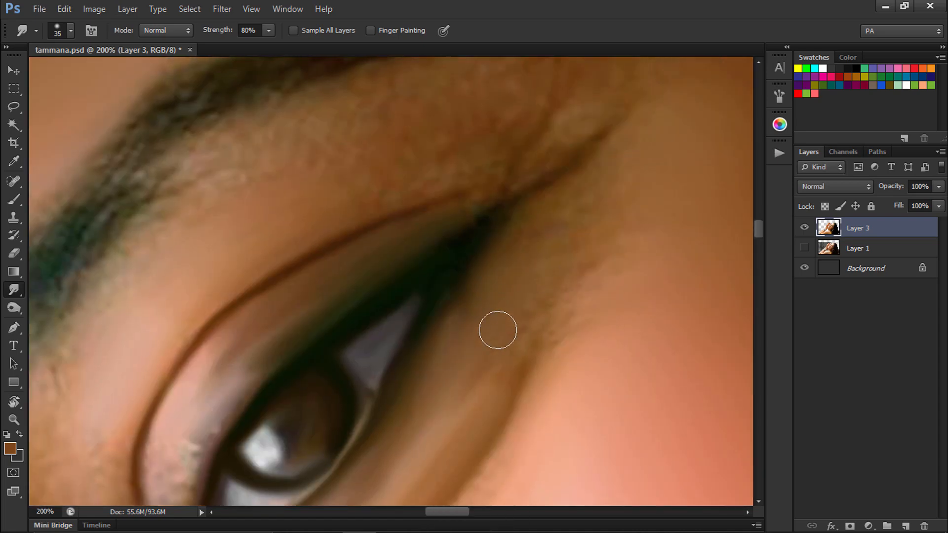
key("bracketleft")
left_click_drag(544, 331, 566, 296)
Step: Smooth the skin between the near eyebrow and the outer eyelid crease, reducing the smudge brush to 25 px for the crease tip
mouse_move(321, 227)
left_mouse_down()
mouse_move(381, 241)
mouse_move(386, 289)
mouse_move(372, 226)
mouse_move(469, 215)
left_mouse_up()
key("bracketright")
key("bracketright")
key("bracketright")
key("bracketright")
key("bracketright")
key("bracketright")
key("bracketright")
key("bracketright")
key("bracketleft")
key("bracketleft")
key("bracketleft")
key("bracketleft")
key("bracketleft")
key("bracketleft")
key("bracketleft")
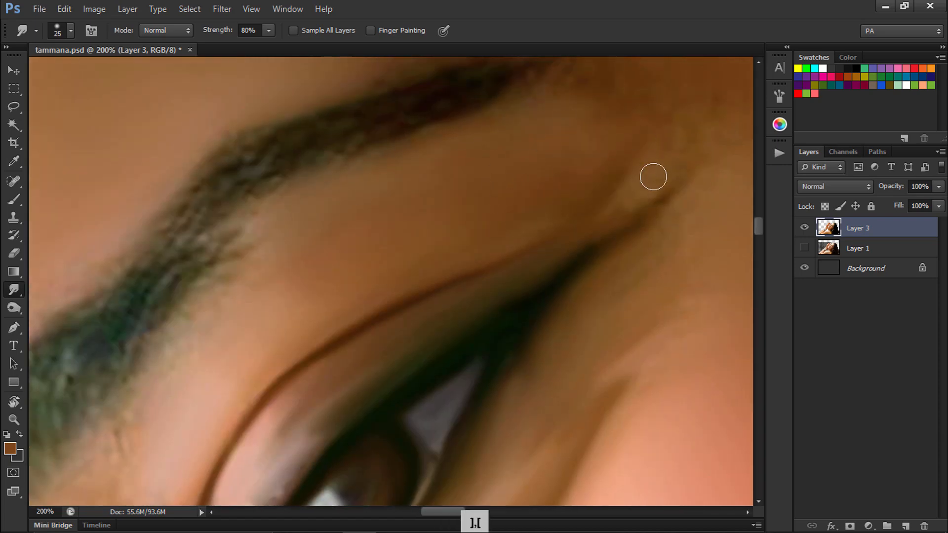
Step: Smooth the inner part of the near eye's upper eyelid and the skin around its crease
left_click_drag(247, 388, 426, 194)
key("bracketright")
key("bracketright")
key("bracketright")
mouse_move(327, 325)
left_mouse_down()
mouse_move(371, 372)
mouse_move(406, 438)
mouse_move(432, 222)
left_mouse_up()
key("ctrl+alt+z")
left_click_drag(377, 188, 437, 291)
Step: Blend the shaded skin between the near eye's inner corner and the nose bridge with a 70 px smudge brush
key("bracketright")
key("bracketright")
key("bracketright")
key("bracketright")
key("bracketright")
left_click_drag(504, 353, 580, 370)
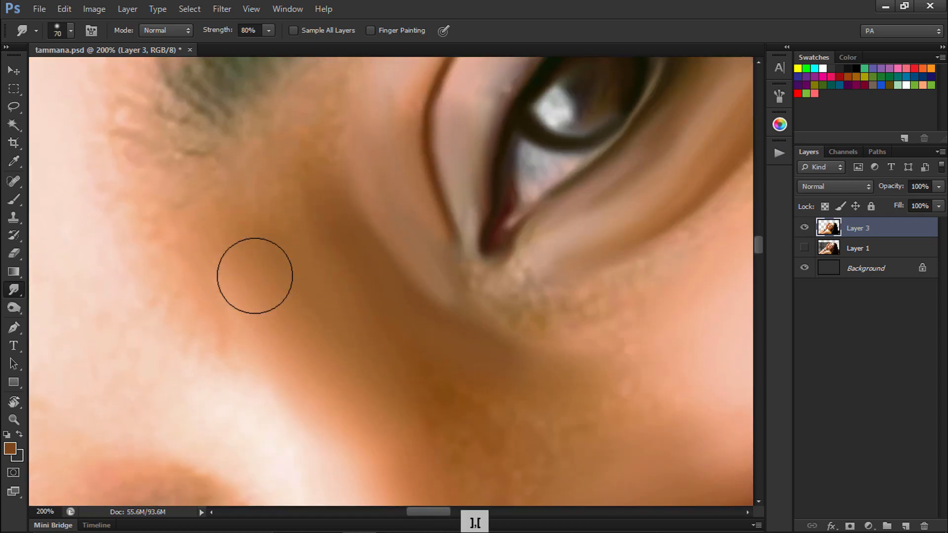
left_click_drag(502, 377, 398, 271)
Step: Smooth the blotchy skin right around the near eye's inner corner with a smaller smudge brush
key("bracketleft")
key("bracketleft")
key("bracketleft")
key("bracketleft")
key("bracketleft")
key("bracketleft")
key("bracketleft")
left_click_drag(432, 242, 555, 229)
Step: Even out the shaded side of the nose below the near eye with a 50 px smudge brush
key("ctrl+minus")
key("ctrl+minus")
key("ctrl+minus")
key("ctrl+minus")
key("ctrl+alt+z")
key("ctrl+plus")
key("ctrl+plus")
key("ctrl+plus")
key("bracketright")
key("bracketright")
key("bracketright")
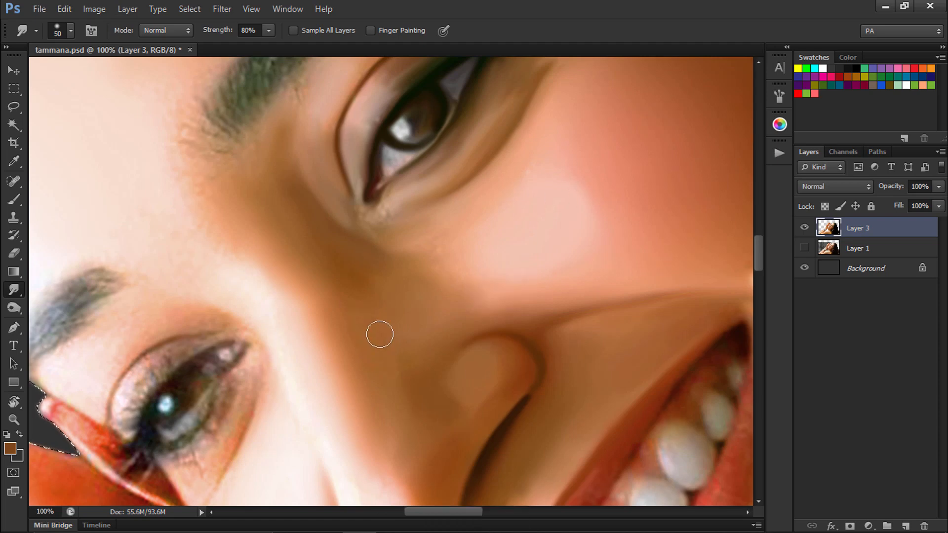
Step: Redefine the far eye's upper lash line and dark iris edge with a 15 px smudge brush
key("ctrl+plus")
key("ctrl+plus")
key("bracketleft")
key("bracketleft")
key("bracketleft")
key("bracketleft")
key("bracketleft")
key("bracketleft")
key("bracketleft")
key("ctrl+alt+z")
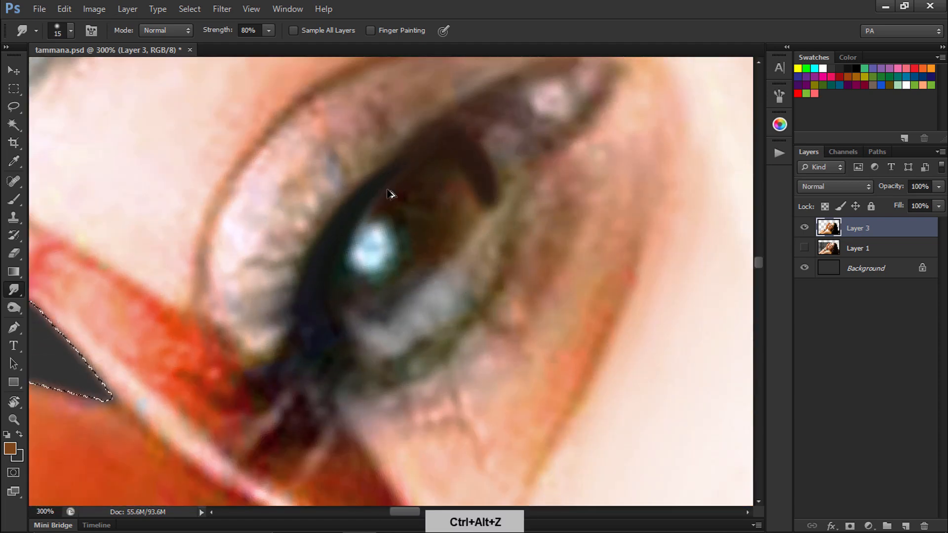
Step: Smooth the far eye's upper eyelid and crease, and extend its dark lash line around the inner corner
left_click_drag(373, 104, 287, 207)
key("bracketright")
mouse_move(412, 172)
left_mouse_down()
mouse_move(193, 301)
mouse_move(148, 353)
left_mouse_up()
left_click_drag(306, 161, 134, 294)
left_click_drag(195, 221, 112, 406)
mouse_move(430, 251)
left_mouse_down()
mouse_move(426, 235)
mouse_move(520, 196)
left_mouse_up()
key("bracketleft")
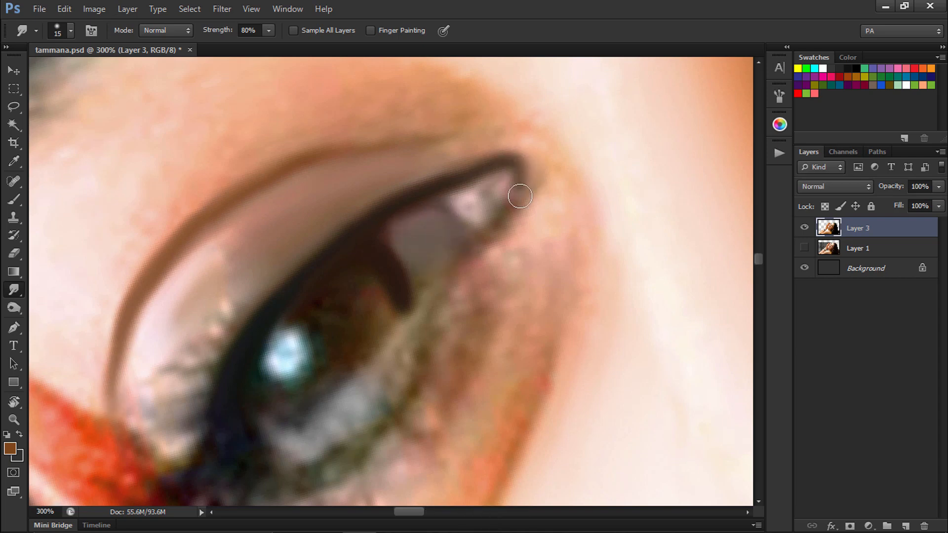
Step: Smooth the far eye's lower lid and iris edge, reducing the smudge brush to 9 px
left_click_drag(538, 274, 547, 333)
mouse_move(496, 277)
left_mouse_down()
mouse_move(521, 195)
mouse_move(459, 331)
left_mouse_up()
left_click_drag(482, 222, 395, 346)
key("bracketleft")
key("bracketleft")
key("bracketleft")
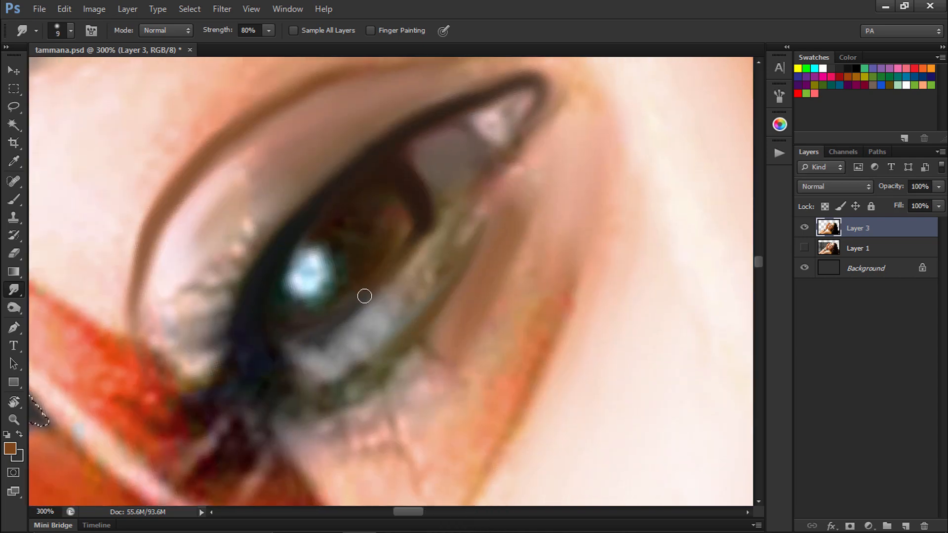
Step: Smooth the skin and crease under the far eye with a 20 px smudge brush
key("bracketright")
key("bracketright")
key("bracketright")
left_click_drag(514, 378, 586, 184)
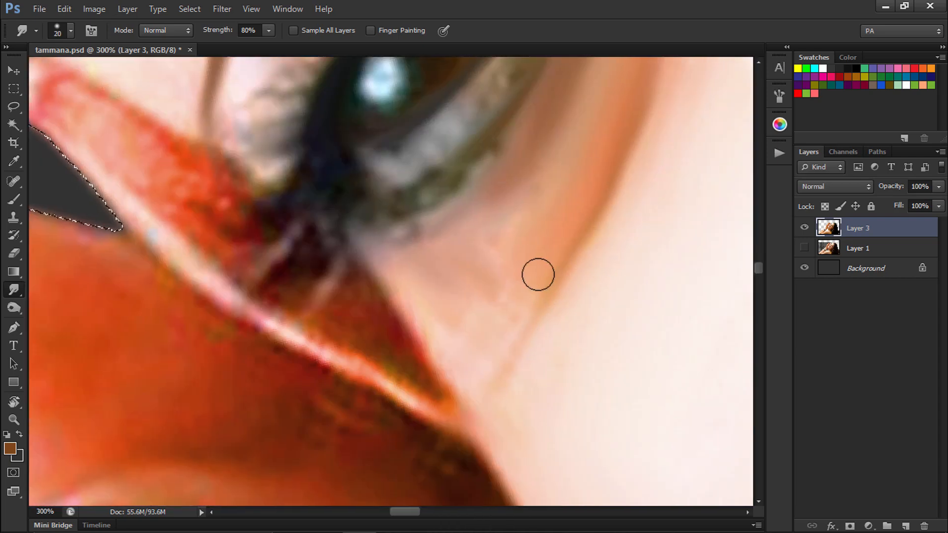
Step: Smooth the skin between the nose and the upper lip with an enlarged smudge brush
key("ctrl+minus")
key("ctrl+minus")
key("ctrl+minus")
key("ctrl+minus")
key("ctrl+minus")
key("ctrl+plus")
key("ctrl+plus")
key("ctrl+plus")
key("space")
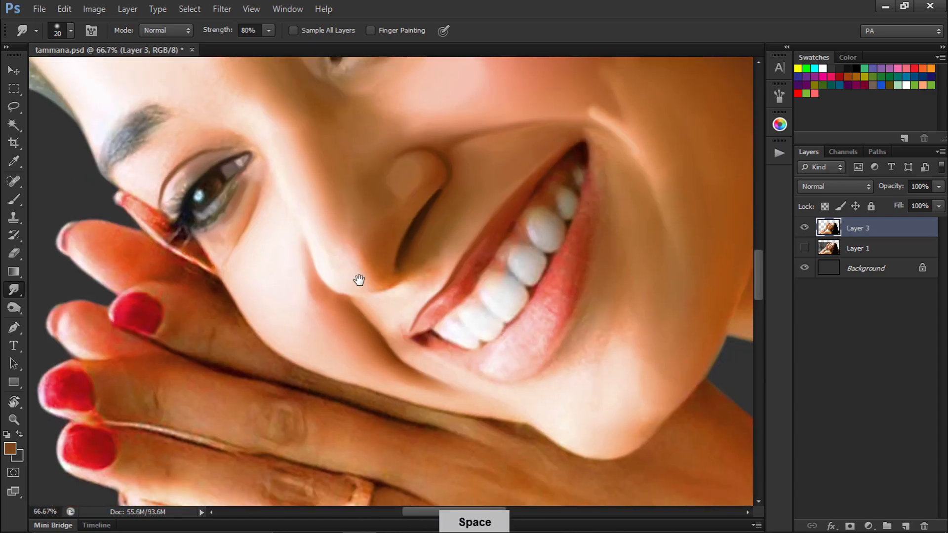
key("ctrl+plus")
key("ctrl+plus")
key("bracketright")
key("bracketright")
key("bracketright")
key("bracketright")
key("bracketright")
key("bracketright")
left_click_drag(666, 141, 430, 231)
Step: Smudge the upper lip into a smooth band with clean edges along the teeth, using a 25 px brush
key("bracketleft")
key("bracketleft")
key("bracketleft")
key("bracketleft")
key("bracketleft")
left_click_drag(489, 222, 555, 123)
key("ctrl+alt+z")
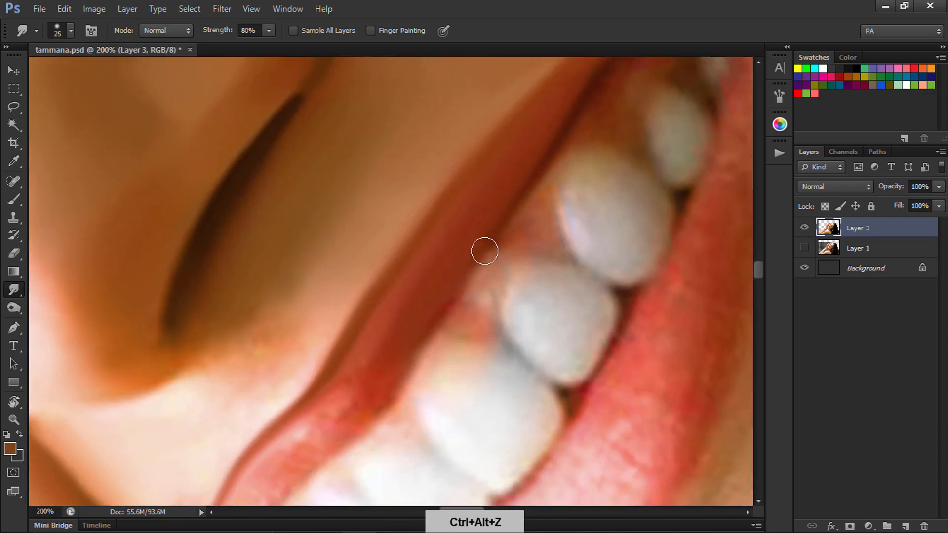
mouse_move(473, 277)
left_mouse_down()
mouse_move(496, 193)
mouse_move(425, 304)
left_mouse_up()
left_click_drag(425, 316, 491, 229)
Step: Smooth the upper lip toward the far mouth corner, starting with a 20 px smudge brush
key("bracketleft")
left_click_drag(341, 344, 404, 288)
key("ctrl+alt+z")
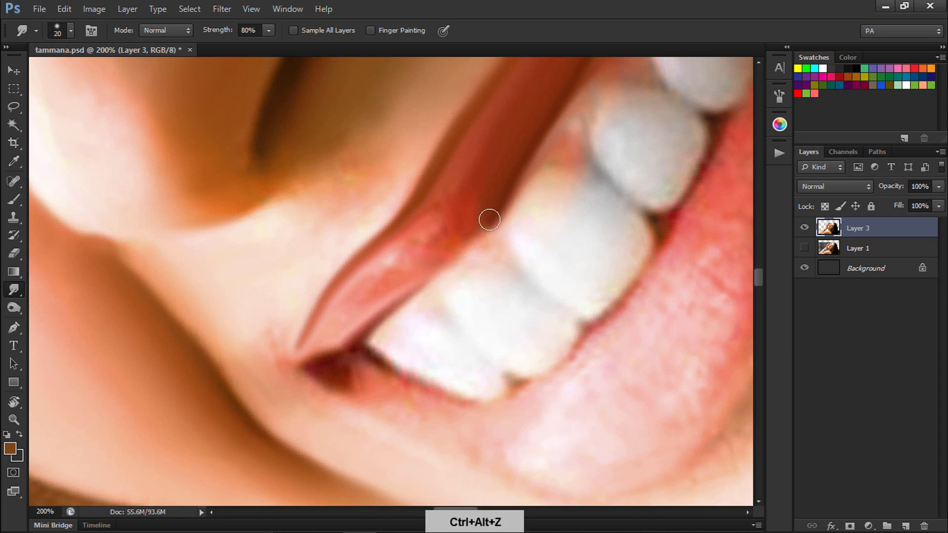
key("bracketright")
left_click_drag(489, 220, 405, 255)
left_click_drag(516, 256, 245, 308)
Step: Smudge the front teeth into smooth, clean shapes and soften the adjoining part of the lower lip
key("bracketright")
mouse_move(249, 306)
left_mouse_down()
mouse_move(281, 262)
mouse_move(333, 303)
mouse_move(360, 286)
left_mouse_up()
mouse_move(373, 209)
left_mouse_down()
mouse_move(345, 186)
mouse_move(390, 197)
left_mouse_up()
left_click_drag(419, 300, 455, 222)
left_click_drag(474, 313, 510, 157)
left_click_drag(519, 89, 451, 227)
key("bracketleft")
left_click_drag(324, 210, 394, 234)
key("bracketleft")
left_click_drag(405, 99, 430, 158)
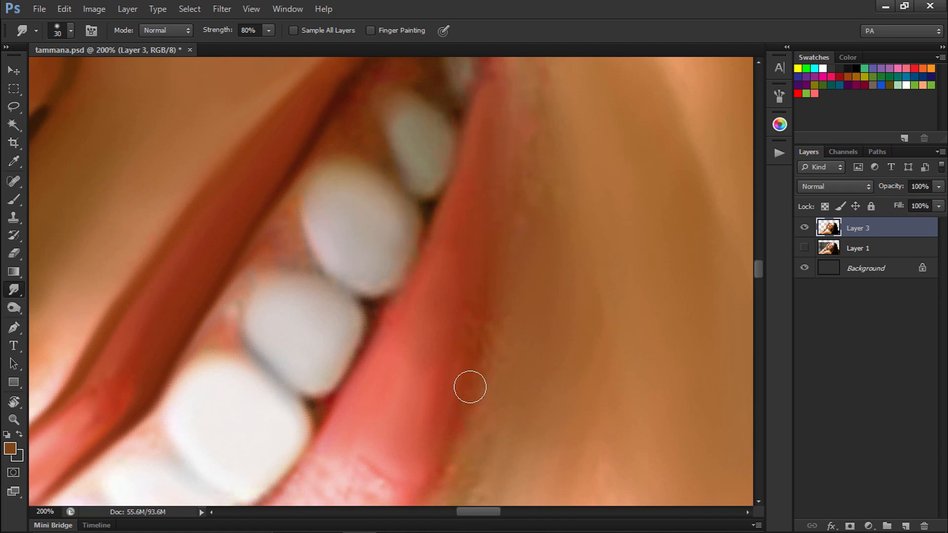
Step: Define the lower lip's outer edge against the cheek and chin skin with a 25 px smudge brush
key("bracketleft")
left_click_drag(470, 387, 476, 309)
key("bracketright")
left_click_drag(458, 405, 498, 94)
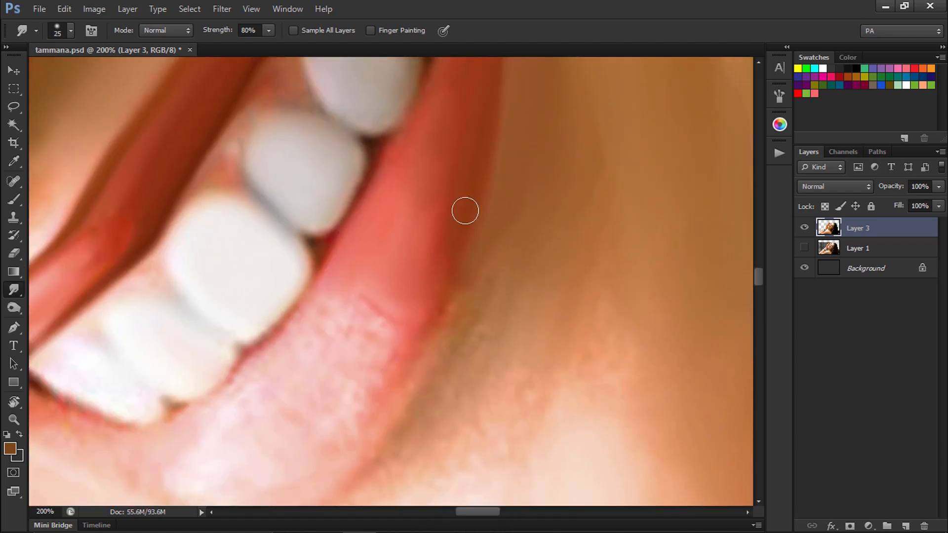
left_click_drag(466, 212, 407, 313)
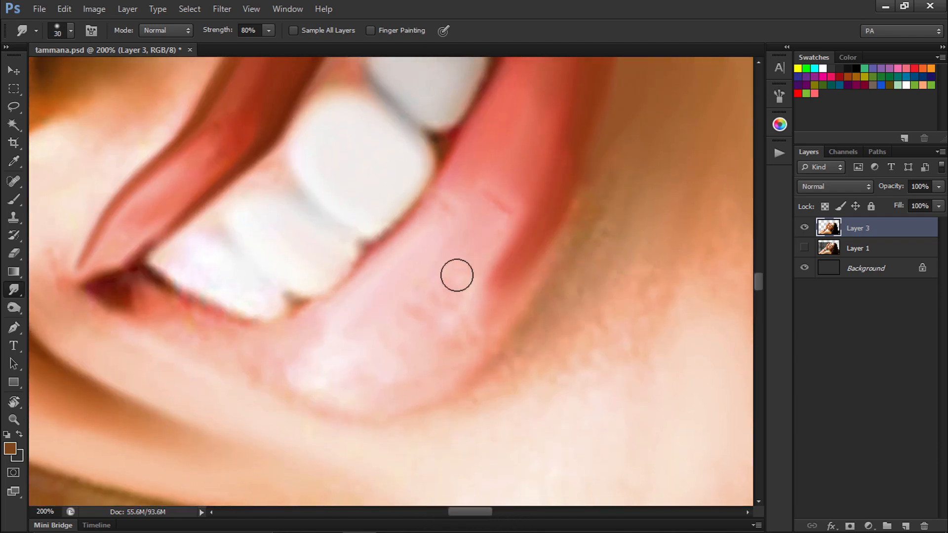
Step: Smooth the middle of the lower lip and the shadow along its outer edge with a 25 px smudge brush
key("bracketleft")
mouse_move(457, 275)
left_mouse_down()
mouse_move(381, 390)
mouse_move(565, 208)
mouse_move(620, 105)
mouse_move(596, 249)
mouse_move(551, 311)
left_mouse_up()
key("bracketright")
key("bracketleft")
left_click_drag(137, 309, 216, 327)
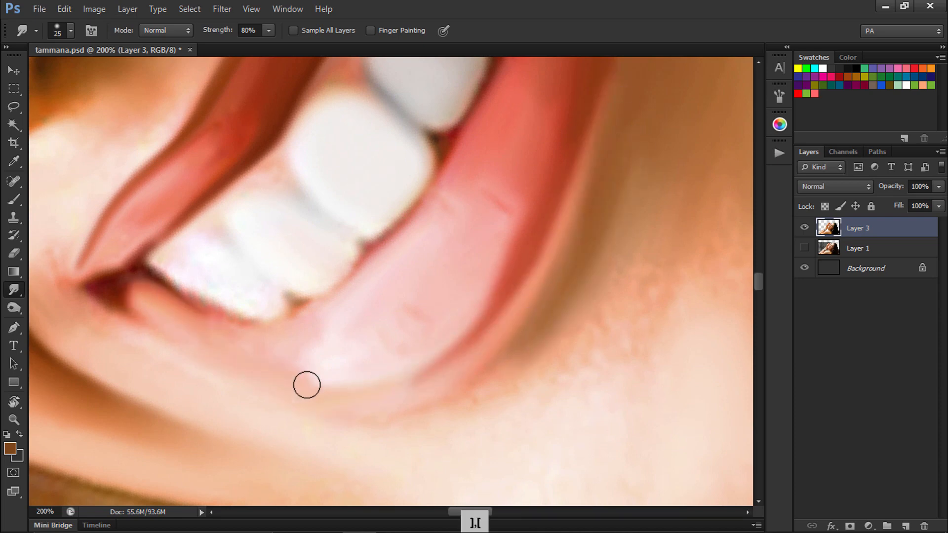
Step: Blend the lower lip's bottom contour and the skin beneath it, from the far mouth corner toward the chin
left_click_drag(306, 385, 285, 376)
key("bracketright")
left_click_drag(101, 326, 220, 368)
left_click_drag(515, 355, 366, 314)
left_click_drag(366, 313, 264, 366)
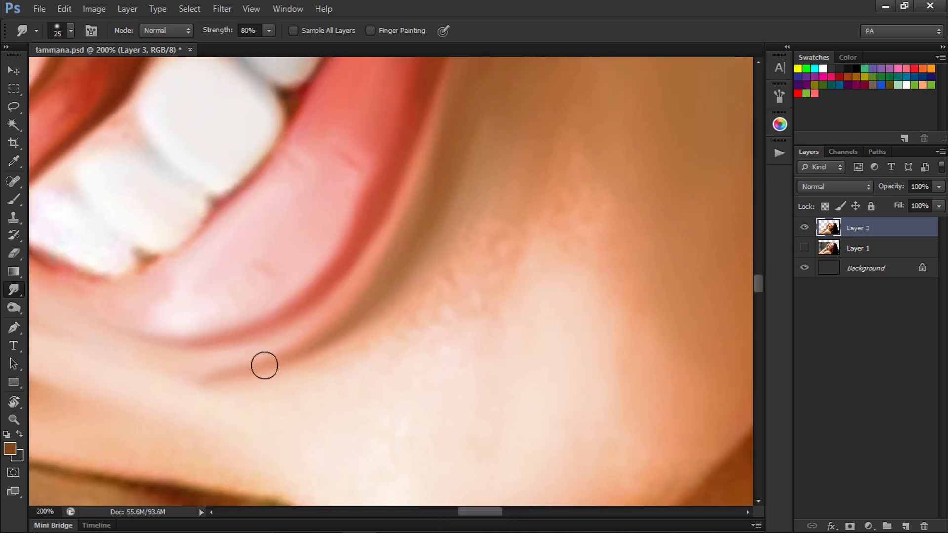
Step: Smooth the skin below the lower lip and across the chin with progressively larger smudge brushes
left_click_drag(363, 334, 449, 246)
key("bracketright")
key("bracketright")
key("bracketright")
key("bracketright")
key("bracketright")
key("bracketright")
left_click_drag(487, 210, 447, 265)
key("bracketright")
key("bracketright")
mouse_move(491, 455)
left_mouse_down()
mouse_move(535, 277)
mouse_move(619, 273)
left_mouse_up()
key("bracketleft")
key("bracketleft")
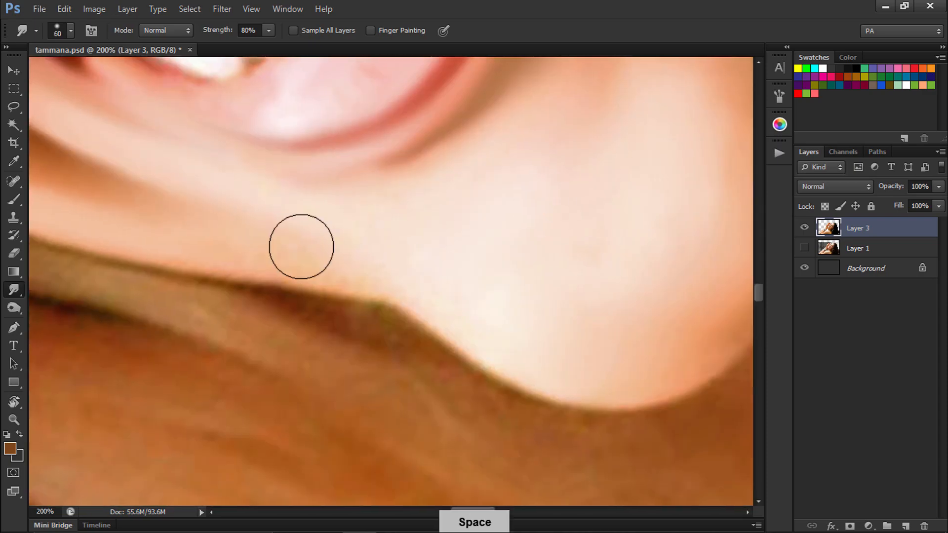
Step: Smooth the skin below the lower lip and along the chin's lower edge with progressively smaller smudge brushes
left_click_drag(316, 250, 460, 267)
key("bracketleft")
key("bracketleft")
key("bracketleft")
key("bracketleft")
mouse_move(321, 276)
left_mouse_down()
mouse_move(487, 312)
mouse_move(548, 349)
left_mouse_up()
key("bracketleft")
Step: Smooth the shadowed neck skin beside the jawline with a smudge brush of up to 60 px
key("ctrl+minus")
key("ctrl+minus")
key("ctrl+minus")
key("ctrl+minus")
key("ctrl+minus")
key("ctrl+minus")
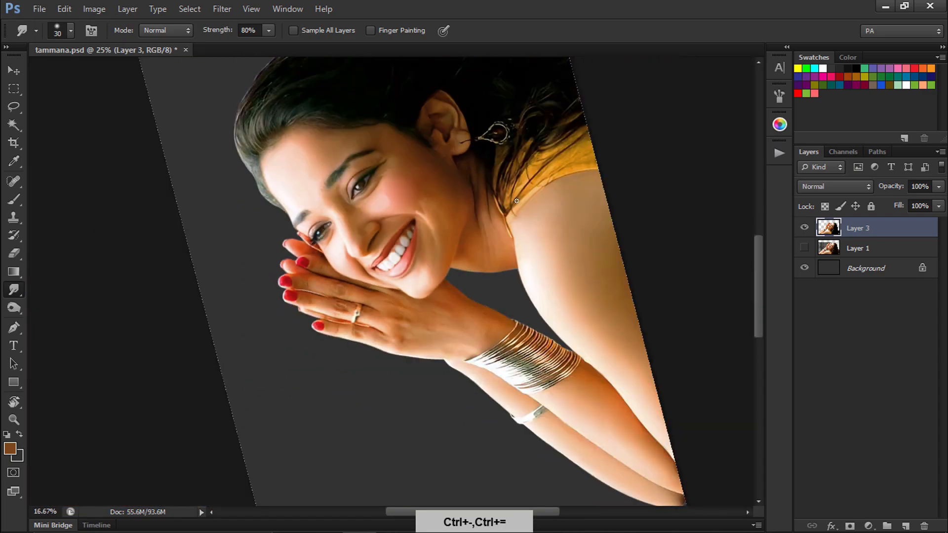
key("ctrl+plus")
key("ctrl+plus")
key("ctrl+plus")
key("ctrl+plus")
key("ctrl+plus")
left_click_drag(642, 158, 412, 252)
key("bracketright")
key("bracketright")
key("bracketright")
left_click_drag(386, 284, 394, 419)
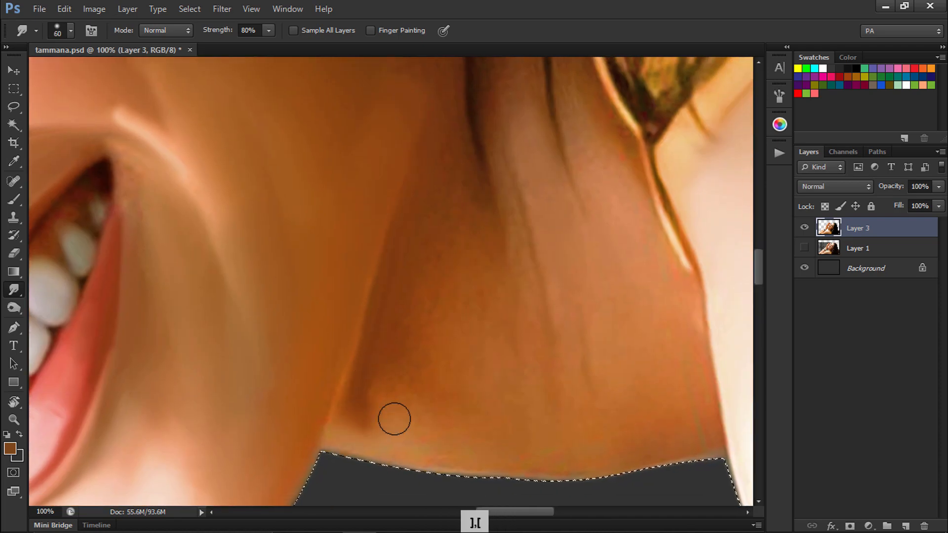
Step: Draw the dark hair strands down the neck with a smudge brush of about 40 px, undoing an unwanted stroke
left_click_drag(477, 156, 494, 223)
key("bracketright")
key("bracketright")
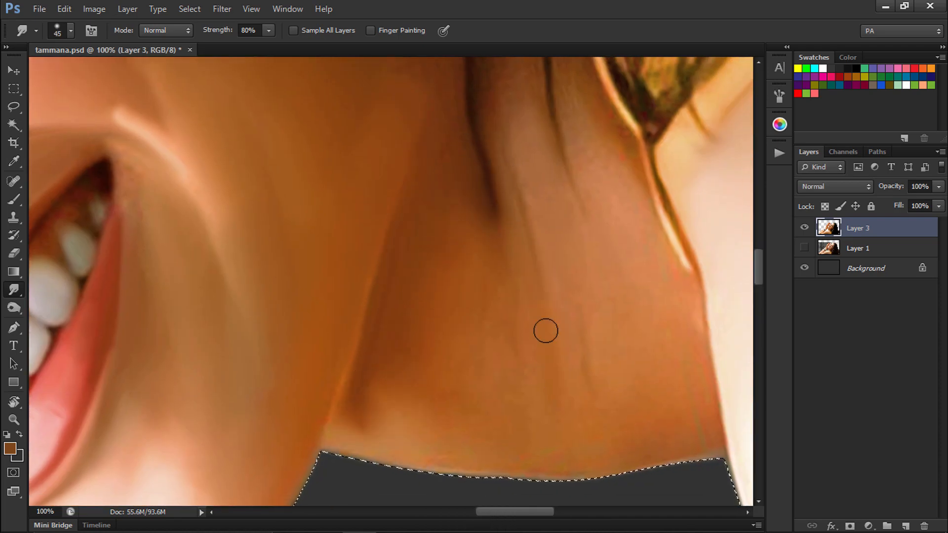
key("ctrl+alt+z")
scroll(548, 193, "up", 5)
key("bracketright")
key("bracketright")
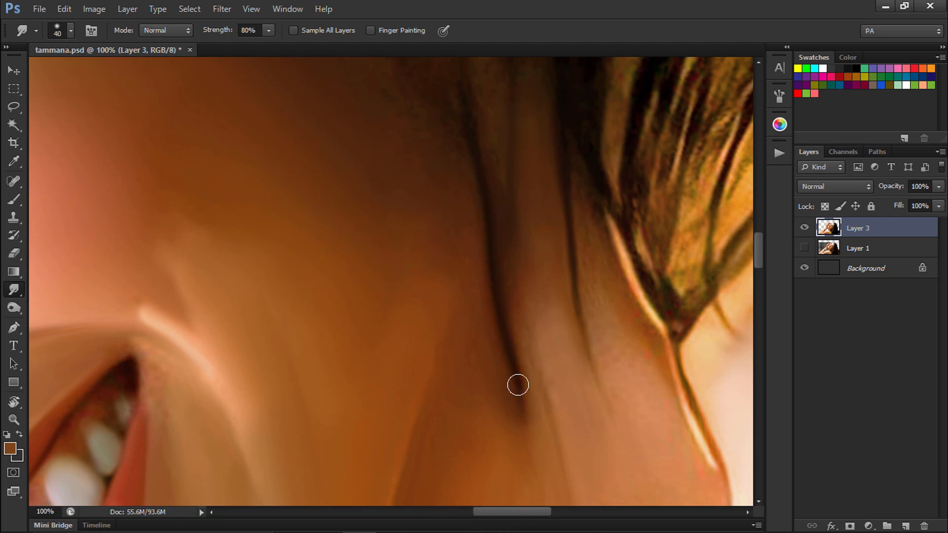
Step: Load Layer 3's outline as a selection and blend the neck skin with a larger smudge brush
key("ctrl+minus")
key("ctrl+minus")
key("ctrl+minus")
key("ctrl+minus")
key("ctrl+equal")
key("ctrl+equal")
key("ctrl+equal")
key("bracketright")
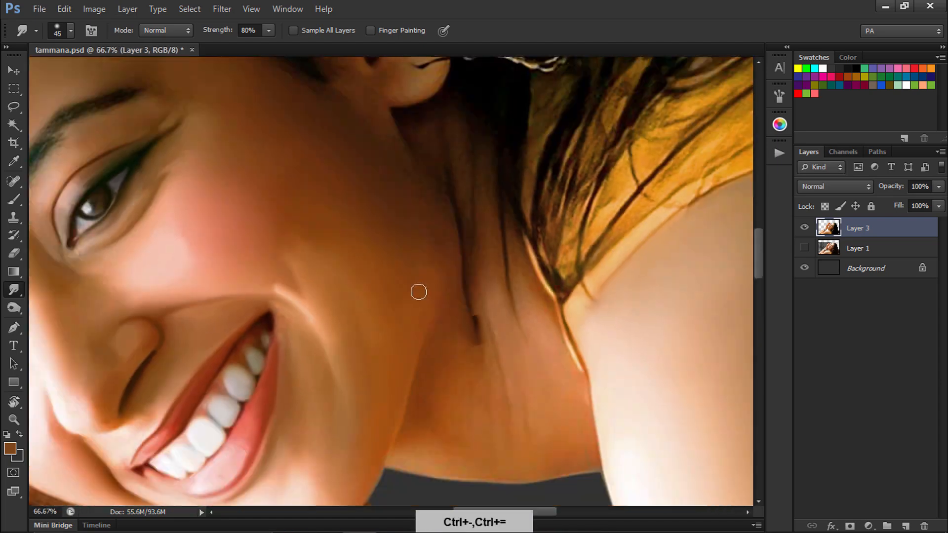
key("ctrl+minus")
left_click(829, 228, "ctrl")
key("bracketright")
key("bracketright")
key("bracketright")
key("bracketright")
key("bracketright")
key("bracketright")
key("bracketright")
key("bracketright")
left_click_drag(357, 347, 366, 275)
Step: Smooth the yellow fabric above the shoulder, following its folds out to the cutout edge, with a 50 px smudge brush
key("ctrl+equal")
scroll(402, 282, "up", 5)
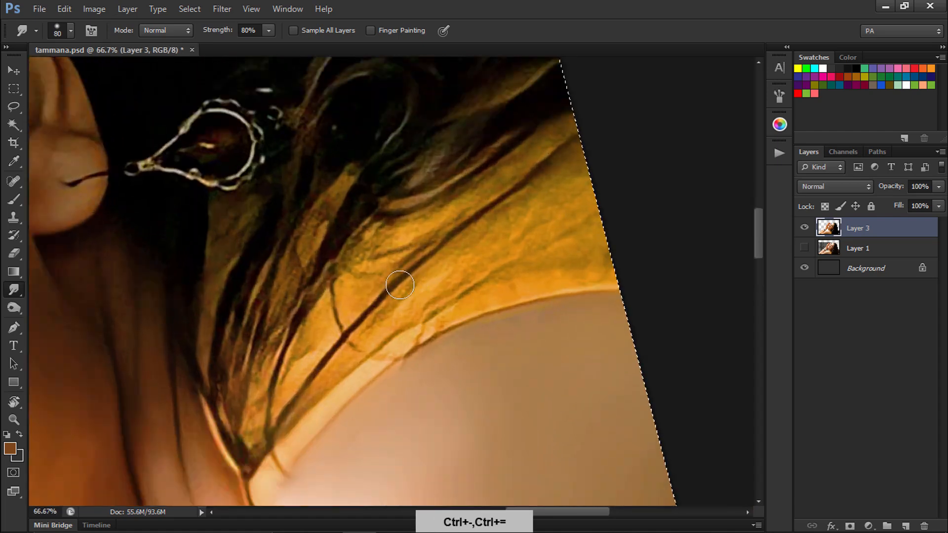
key("bracketleft")
key("bracketleft")
key("bracketleft")
key("bracketleft")
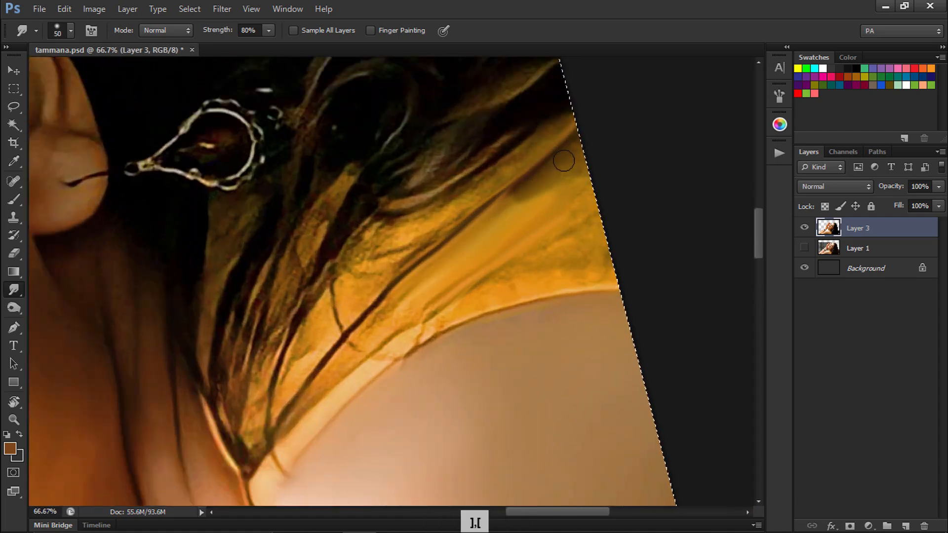
mouse_move(564, 161)
left_mouse_down()
mouse_move(275, 442)
mouse_move(481, 208)
mouse_move(573, 143)
left_mouse_up()
left_click_drag(502, 277, 570, 237)
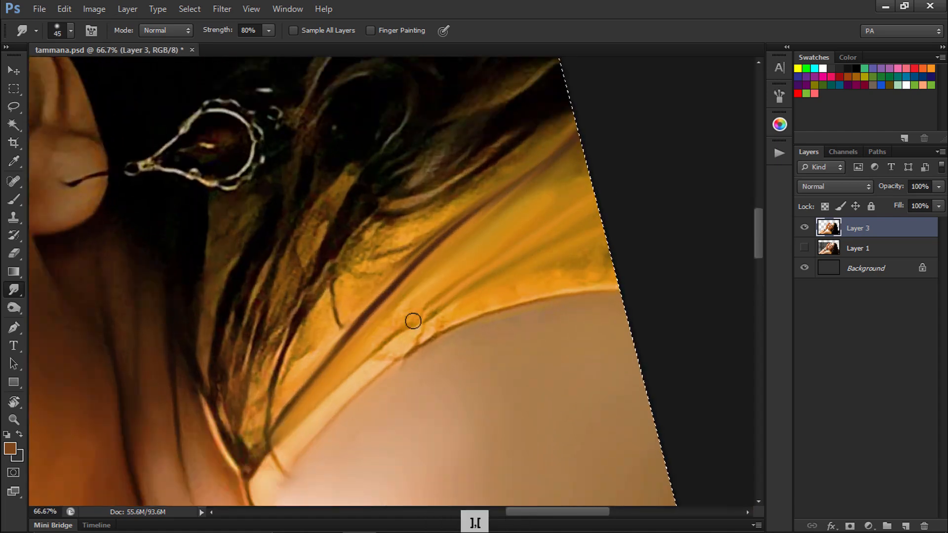
Step: Blend the fabric's shoulder border and its folds down toward the neckline with a 45–50 px smudge brush
left_click_drag(431, 339, 268, 507)
left_click_drag(353, 291, 314, 349)
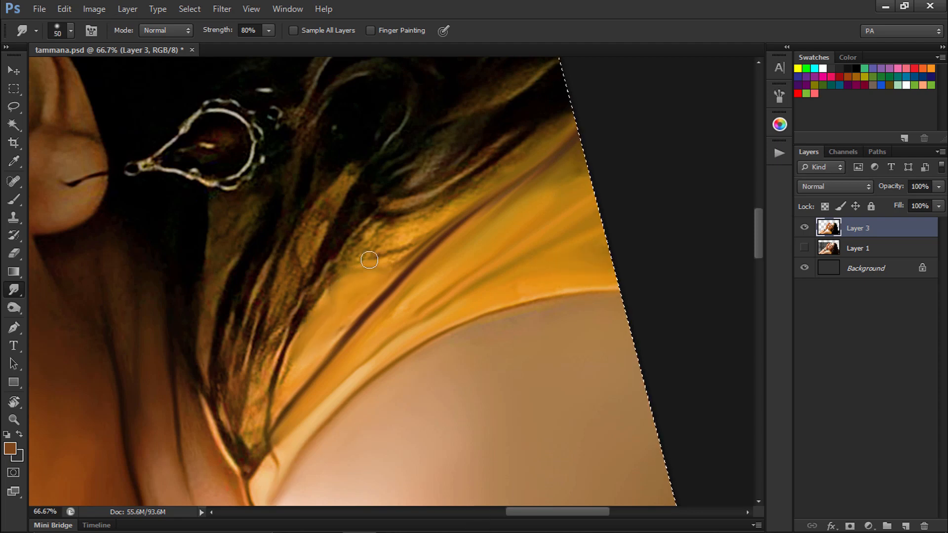
mouse_move(364, 265)
left_mouse_down()
mouse_move(418, 243)
mouse_move(570, 121)
left_mouse_up()
left_click_drag(381, 224, 281, 358)
left_click_drag(323, 291, 258, 425)
left_click_drag(307, 350, 440, 380)
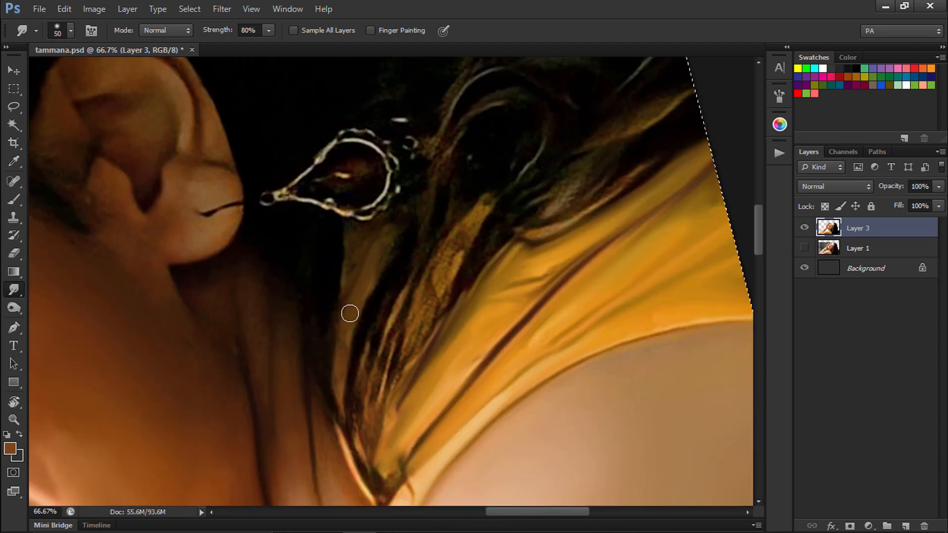
Step: Smudge the hair strands below the earring into clean streaks over the yellow fabric with a 50 px brush
left_click_drag(349, 313, 338, 420)
left_click_drag(388, 312, 351, 417)
left_click_drag(432, 250, 366, 426)
left_click_drag(390, 321, 362, 447)
left_click_drag(485, 201, 402, 395)
left_click_drag(528, 234, 691, 136)
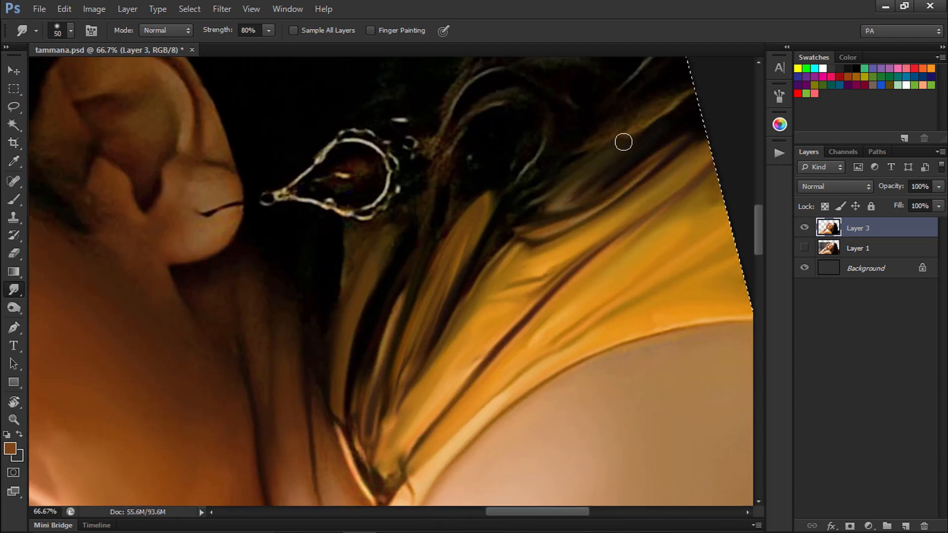
Step: Smooth the earlobe skin around the earring hook with 40 and 35 px smudge brushes
key("ctrl+minus")
key("ctrl+minus")
key("ctrl+minus")
key("ctrl+minus")
key("ctrl+equal")
key("ctrl+equal")
key("ctrl+equal")
key("ctrl+equal")
key("ctrl+equal")
key("ctrl+equal")
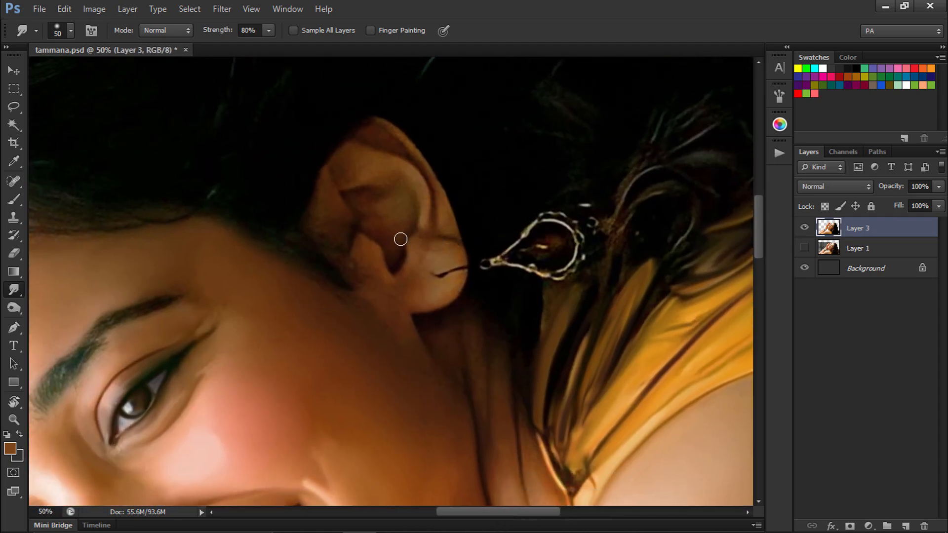
key("bracketleft")
key("bracketleft")
key("bracketleft")
key("bracketleft")
key("bracketleft")
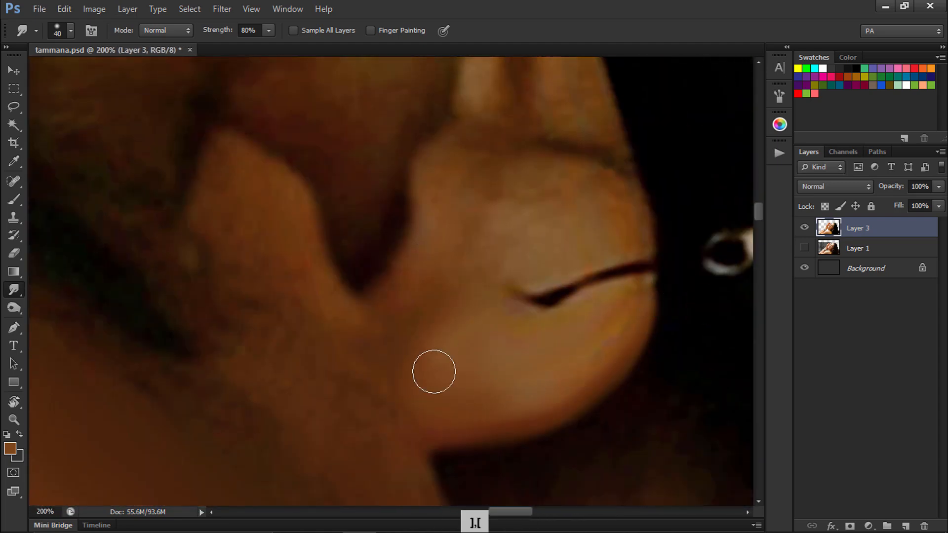
left_click_drag(547, 177, 528, 330)
key("bracketleft")
left_click_drag(419, 333, 479, 287)
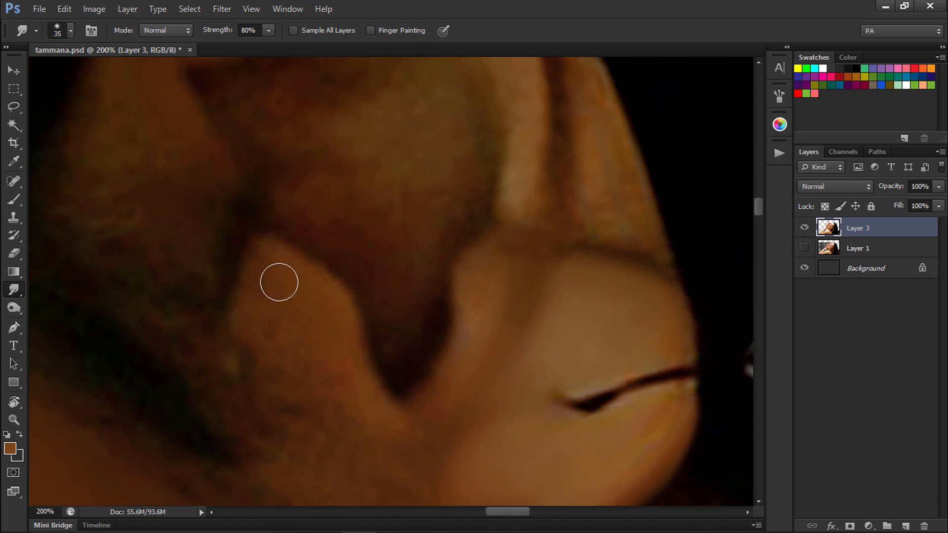
Step: Define the edges of the lower ear's notch and blend the skin beside the lobe with a 15 px smudge brush
scroll(354, 233, "down", 3)
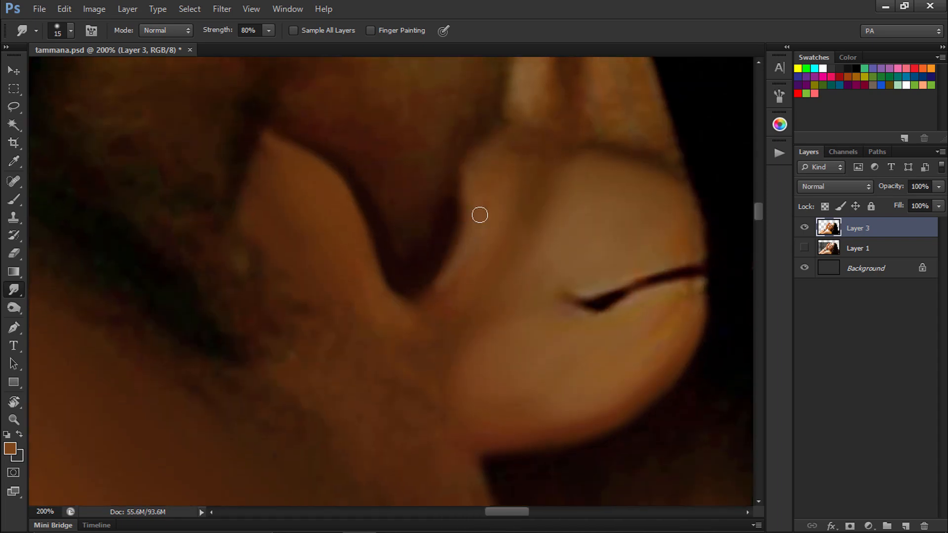
left_click_drag(480, 215, 418, 377)
left_click_drag(405, 345, 449, 292)
mouse_move(507, 147)
left_mouse_down()
mouse_move(516, 231)
mouse_move(512, 362)
left_mouse_up()
key("bracketright")
key("bracketright")
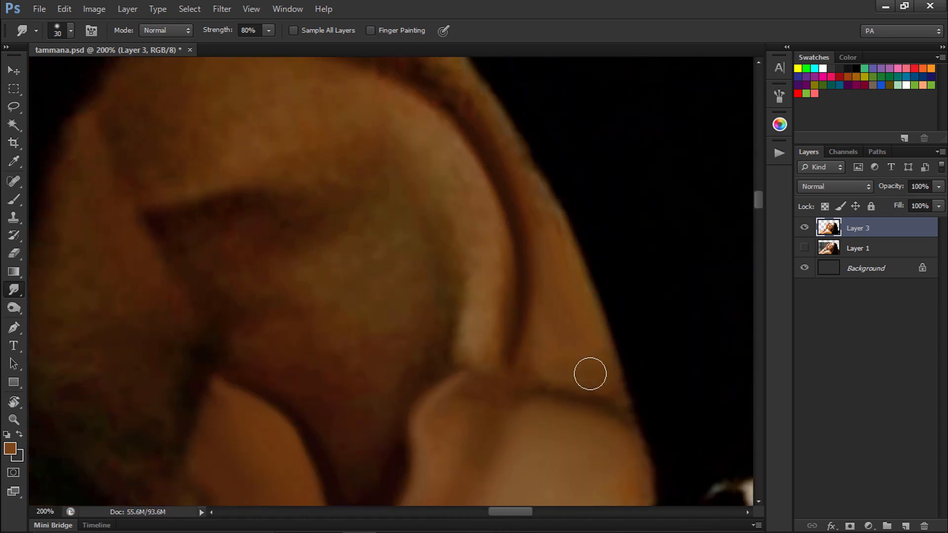
Step: Smooth the ear's outer rim and upper inner fold with a smudge brush of about 35 px
left_click_drag(431, 55, 603, 281)
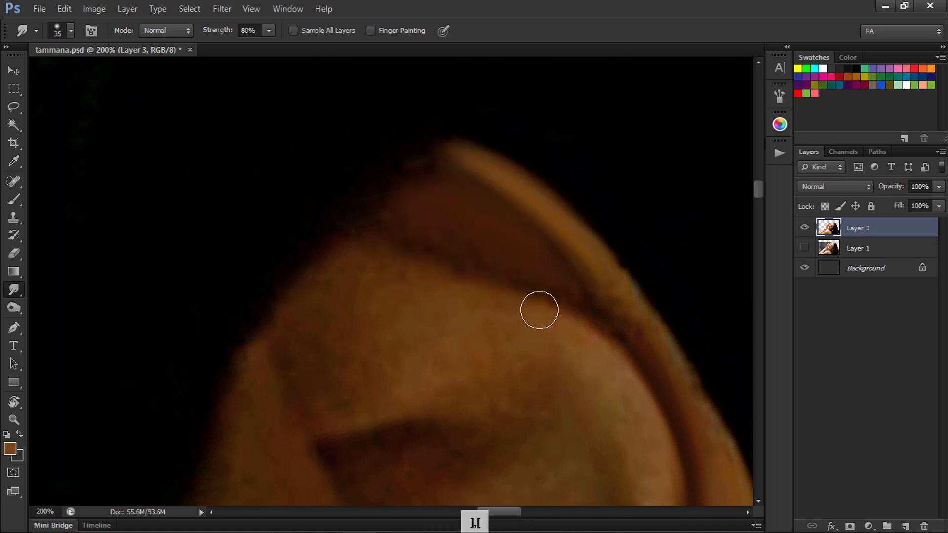
left_click_drag(540, 310, 432, 234)
key("bracketleft")
left_click_drag(351, 374, 379, 374)
mouse_move(377, 434)
left_mouse_down()
mouse_move(388, 274)
mouse_move(442, 278)
left_mouse_up()
Step: Refine the dark groove along the ear's rim with a small smudge brush, and enlarge the brush to 60 px for the inner hollow
key("bracketleft")
key("bracketleft")
key("bracketleft")
key("bracketleft")
mouse_move(634, 403)
left_mouse_down()
mouse_move(629, 309)
mouse_move(595, 257)
left_mouse_up()
key("bracketright")
key("bracketright")
key("bracketright")
key("bracketright")
key("bracketright")
key("bracketright")
key("bracketright")
key("bracketright")
key("bracketright")
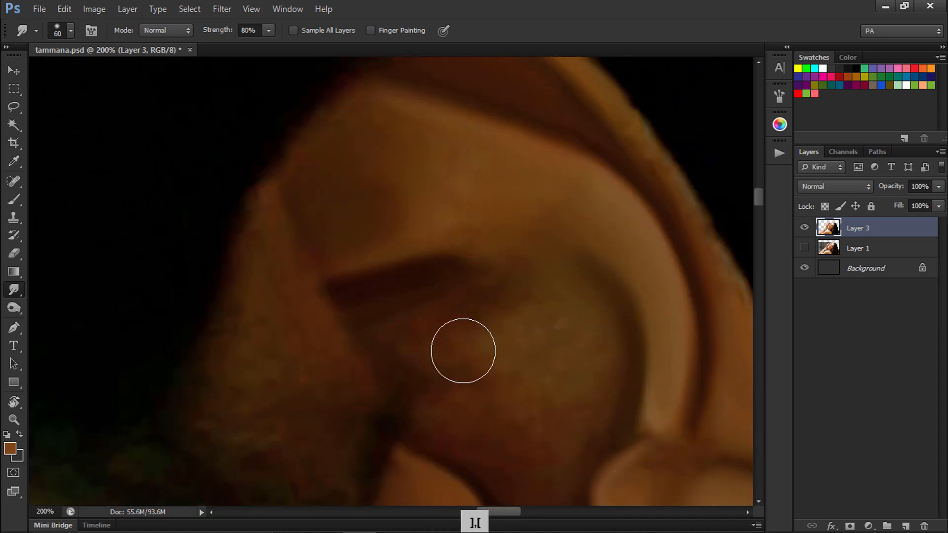
Step: Smooth the cheek skin in front of the ear and below the lobe with a smudge brush of up to 80 px
key("ctrl+minus")
key("ctrl+minus")
key("ctrl+minus")
key("ctrl+minus")
key("ctrl+minus")
key("ctrl+minus")
key("ctrl+minus")
key("ctrl+equal")
key("ctrl+equal")
key("ctrl+equal")
key("ctrl+equal")
key("ctrl+equal")
key("ctrl+equal")
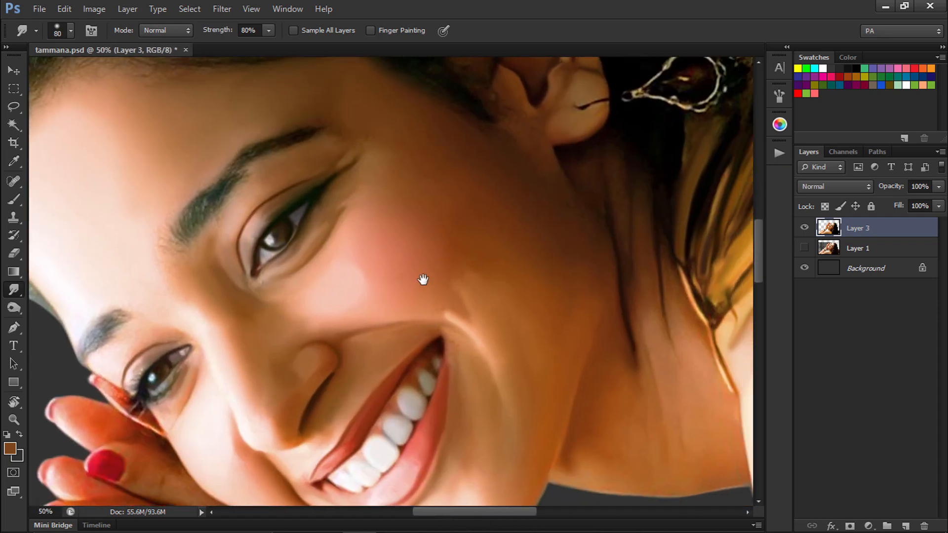
key("bracketleft")
key("bracketleft")
key("bracketleft")
left_click_drag(342, 381, 604, 470)
key("bracketright")
key("bracketright")
key("bracketright")
left_click_drag(444, 386, 304, 250)
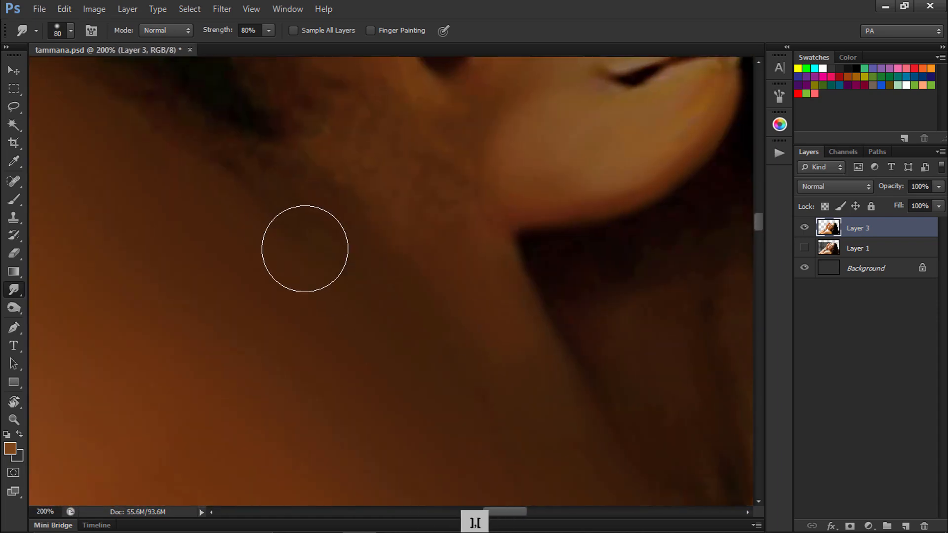
Step: Blend the jaw into the shadowed neck below the earlobe, varying the smudge brush size
left_click_drag(615, 343, 389, 291)
key("bracketleft")
key("bracketleft")
left_click_drag(513, 278, 652, 415)
key("bracketright")
key("bracketright")
key("bracketright")
key("bracketright")
key("bracketright")
key("bracketright")
mouse_move(479, 482)
left_mouse_down()
mouse_move(503, 259)
mouse_move(536, 444)
mouse_move(467, 302)
left_mouse_up()
Step: Define the dark hair strands on the neck and smooth the skin between them with a smudge brush of up to 30 px
key("ctrl+minus")
key("ctrl+minus")
key("ctrl+equal")
key("bracketleft")
key("bracketleft")
key("bracketleft")
key("bracketleft")
key("bracketleft")
key("bracketleft")
key("bracketleft")
key("bracketleft")
key("bracketright")
left_click_drag(557, 328, 578, 357)
left_click_drag(498, 232, 547, 418)
left_click_drag(515, 446, 494, 356)
key("bracketright")
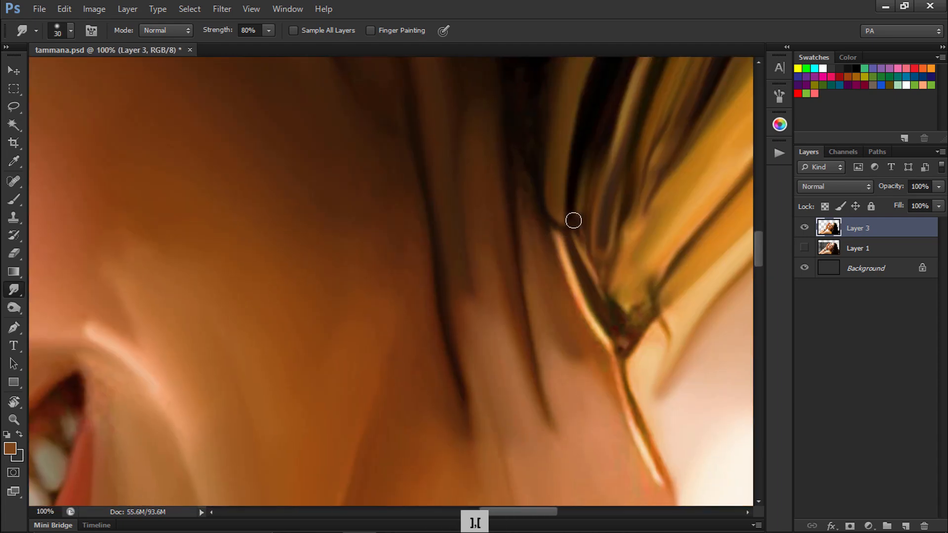
Step: Smudge the hair strands beside the neckline and smooth the skin around the ear with a brush of up to 40 px
left_click_drag(573, 252, 558, 199)
mouse_move(531, 150)
left_mouse_down()
mouse_move(561, 422)
mouse_move(575, 276)
left_mouse_up()
left_click_drag(282, 170, 552, 376)
key("bracketright")
key("bracketright")
key("bracketright")
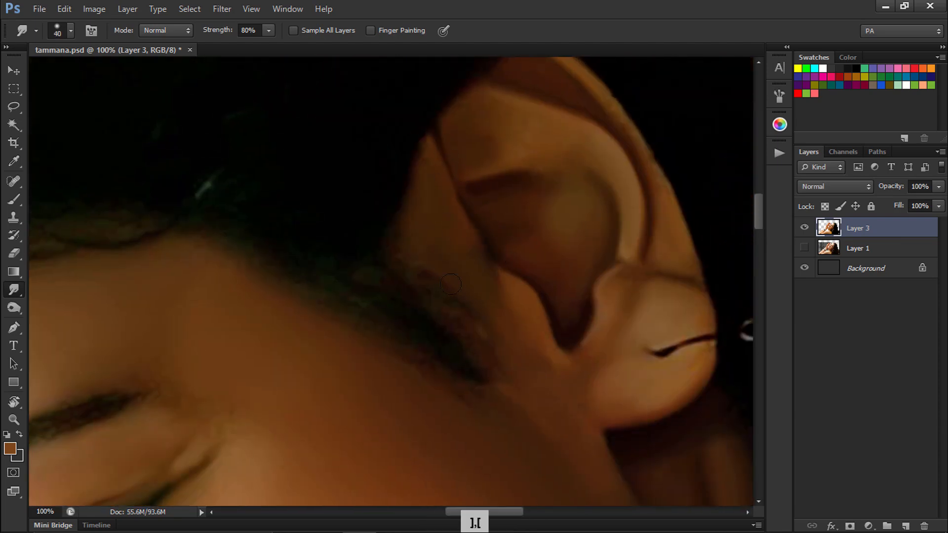
left_click_drag(710, 350, 706, 341)
Step: Rotate the canvas view to -174° for retouching the hands and fingers
key("ctrl+minus")
key("ctrl+minus")
key("ctrl+minus")
key("ctrl+minus")
key("ctrl+minus")
key("ctrl+equal")
key("ctrl+equal")
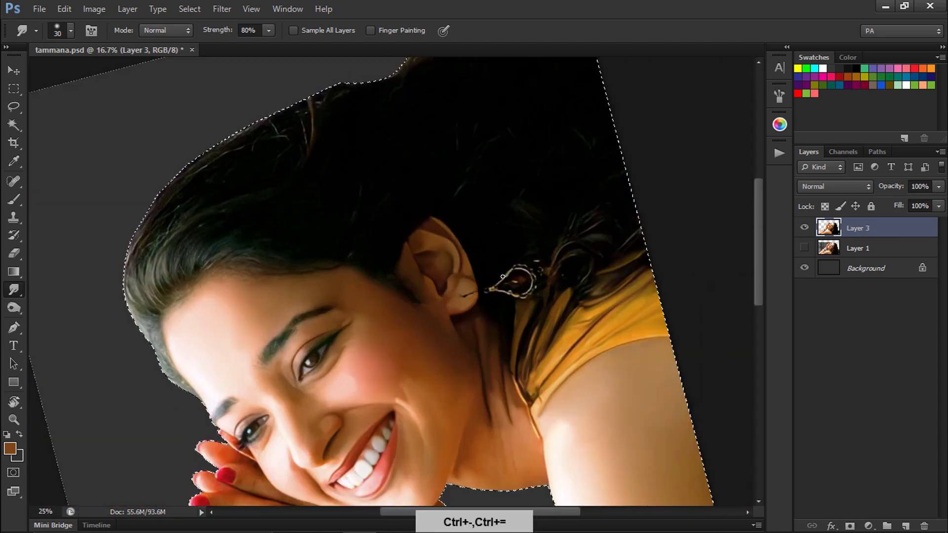
left_click_drag(344, 449, 491, 268)
left_click_drag(525, 389, 483, 262)
left_click_drag(631, 195, 509, 240)
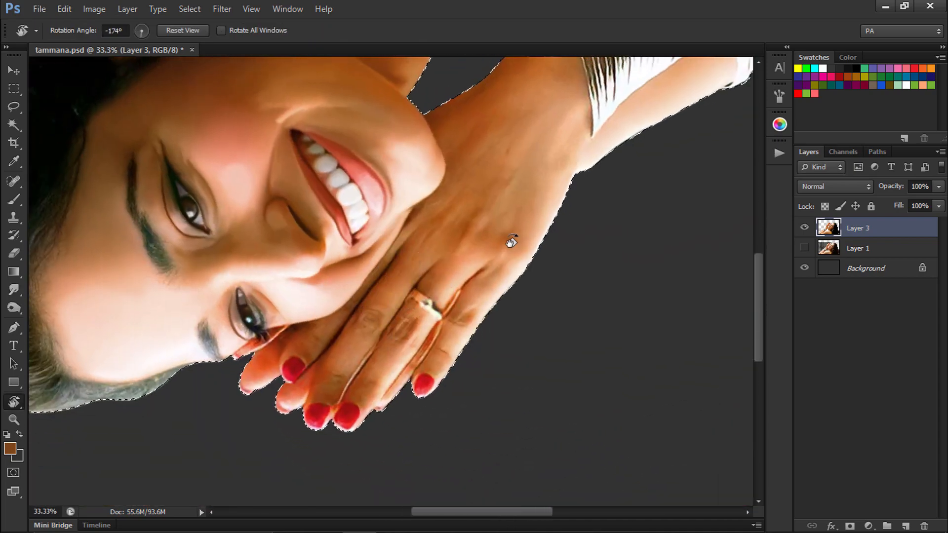
key("ctrl+equal")
key("ctrl+equal")
key("ctrl+equal")
key("ctrl+equal")
key("ctrl+equal")
key("ctrl+minus")
key("ctrl+minus")
key("ctrl+equal")
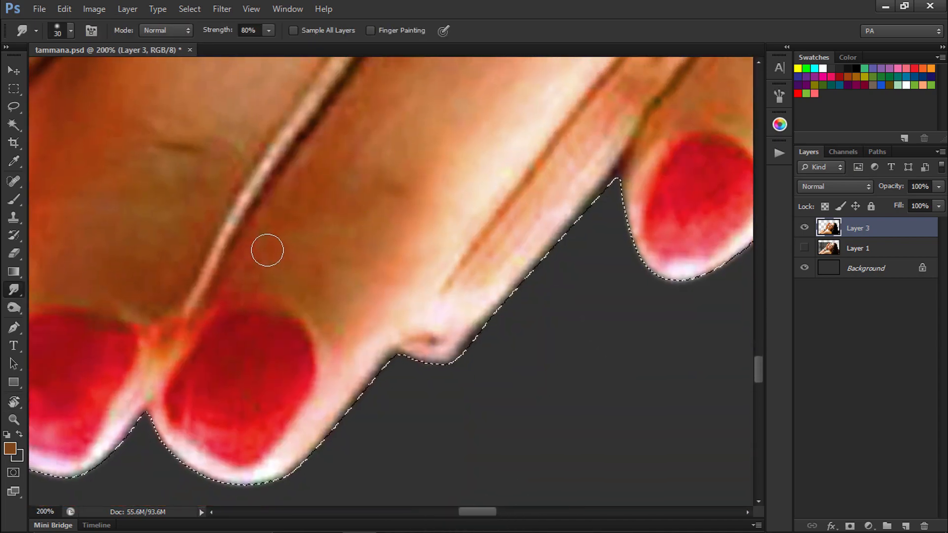
Step: Smooth the skin of the ringed finger between its red nail and the ring with a 60 px smudge brush
key("bracketright")
key("[")
left_click_drag(374, 169, 293, 359)
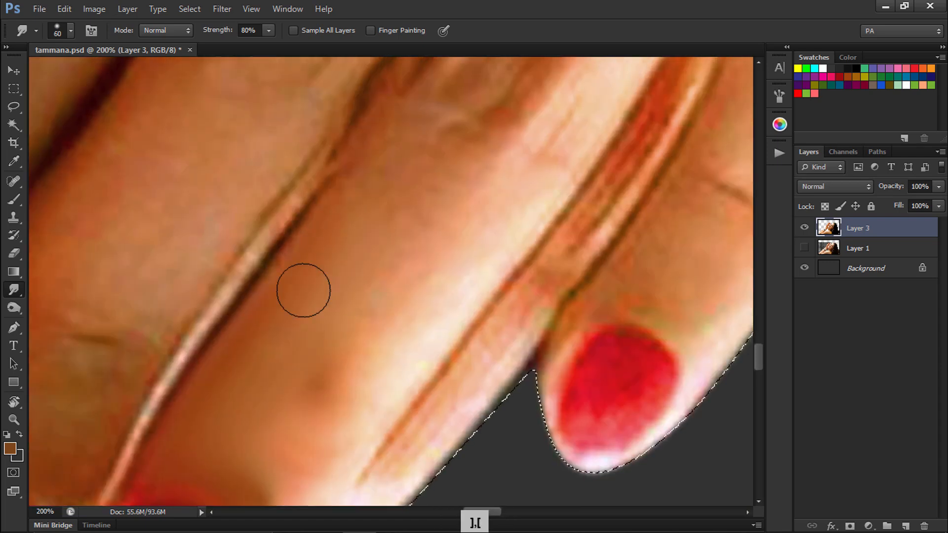
left_click_drag(368, 316, 396, 345)
mouse_move(420, 156)
left_mouse_down()
mouse_move(343, 304)
mouse_move(382, 350)
left_mouse_up()
left_click_drag(510, 259, 478, 305)
mouse_move(437, 131)
left_mouse_down()
mouse_move(373, 273)
mouse_move(306, 365)
left_mouse_up()
left_click_drag(327, 343, 425, 257)
left_click_drag(282, 395, 436, 234)
left_click_drag(396, 190, 336, 296)
Step: Blend the lower part of the finger next to the ringed one with a 30 to 35 px smudge brush
key("[")
key("[")
key("[")
key("[")
key("]")
key("]")
key("]")
key("]")
key("]")
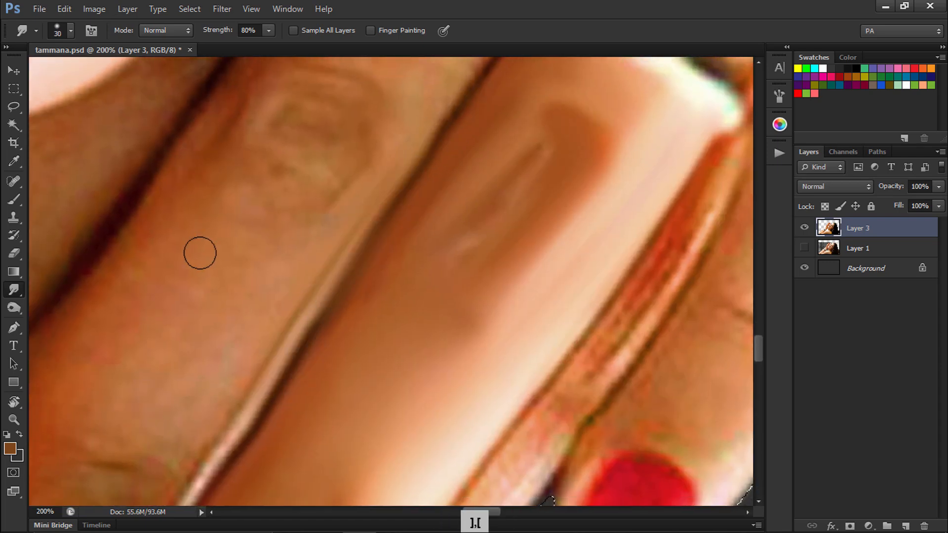
left_click_drag(199, 252, 360, 163)
left_click_drag(470, 183, 268, 349)
key("[")
key("[")
key("[")
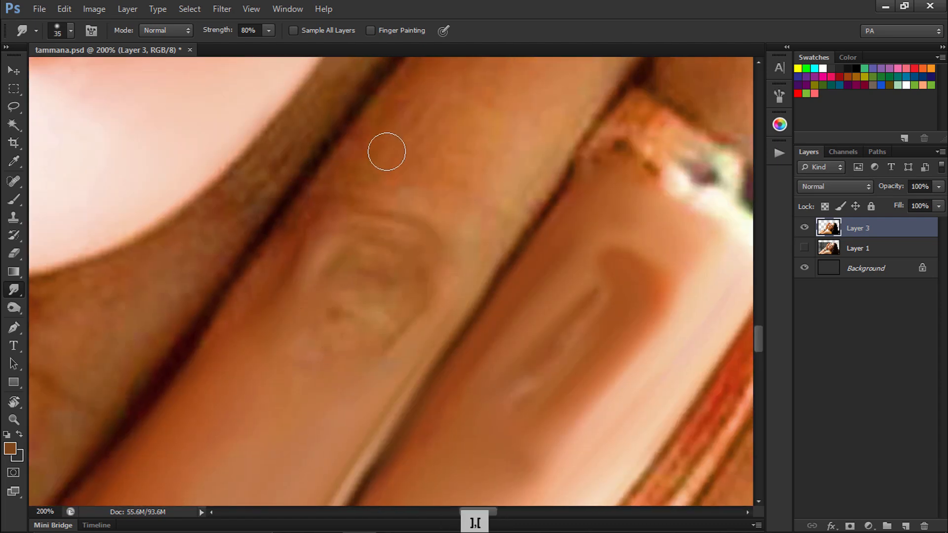
Step: Smooth the same finger around and above its knuckle crease, varying the smudge brush up to 60 px
left_click_drag(440, 106, 328, 315)
key("]")
key("]")
key("]")
mouse_move(328, 315)
left_mouse_down()
mouse_move(415, 158)
mouse_move(430, 238)
left_mouse_up()
key("]")
key("]")
key("]")
key("[")
key("[")
key("[")
key("[")
left_click_drag(484, 301, 565, 213)
left_click_drag(516, 279, 550, 187)
key("]")
key("]")
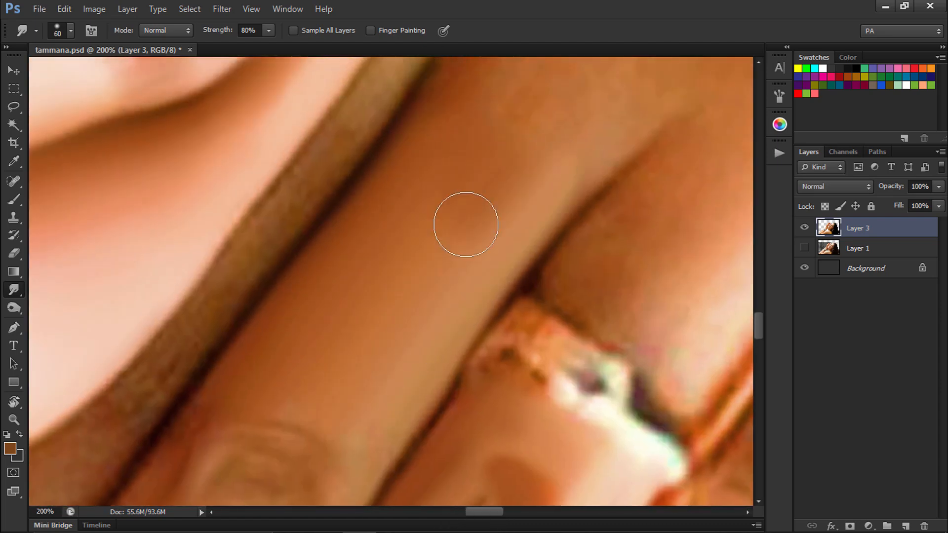
Step: Smooth the upper finger toward the hand and the ringed finger's skin above the ring, reducing the smudge brush to 50 px
left_click_drag(544, 133, 363, 366)
left_click_drag(534, 351, 440, 132)
key("]")
key("]")
key("]")
left_click_drag(374, 280, 531, 155)
key("[")
key("[")
key("[")
key("[")
left_click_drag(514, 245, 424, 383)
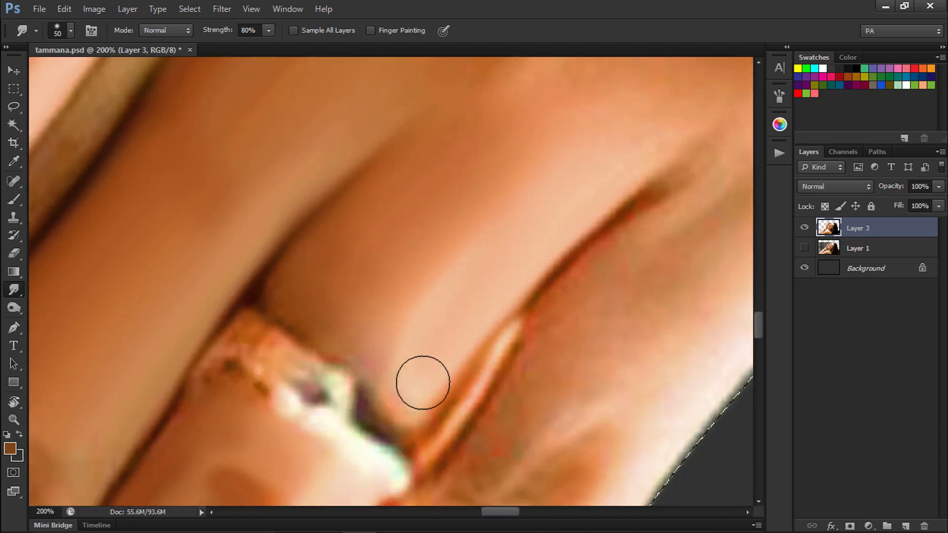
Step: Blend the base of the ringed finger into the knuckles with a smudge brush of up to 80 px
left_click_drag(542, 109, 389, 267)
key("]")
key("]")
key("]")
left_click_drag(542, 161, 498, 208)
key("ctrl+minus")
key("ctrl+minus")
key("ctrl+minus")
key("ctrl+minus")
key("ctrl+equal")
key("ctrl+equal")
key("ctrl+equal")
key("ctrl+equal")
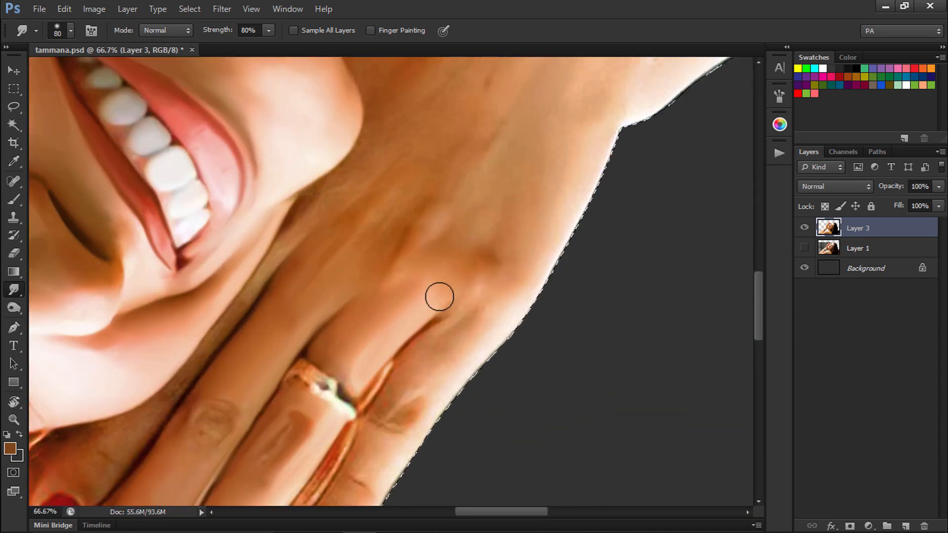
Step: Smooth the outer edge of the hand between the knuckles and the wrist with the Smudge tool
key("[")
key("[")
key("[")
key("[")
key("]")
mouse_move(513, 179)
left_mouse_down()
mouse_move(339, 347)
mouse_move(393, 332)
mouse_move(362, 481)
left_mouse_up()
left_click_drag(603, 94, 426, 295)
left_click_drag(563, 128, 441, 316)
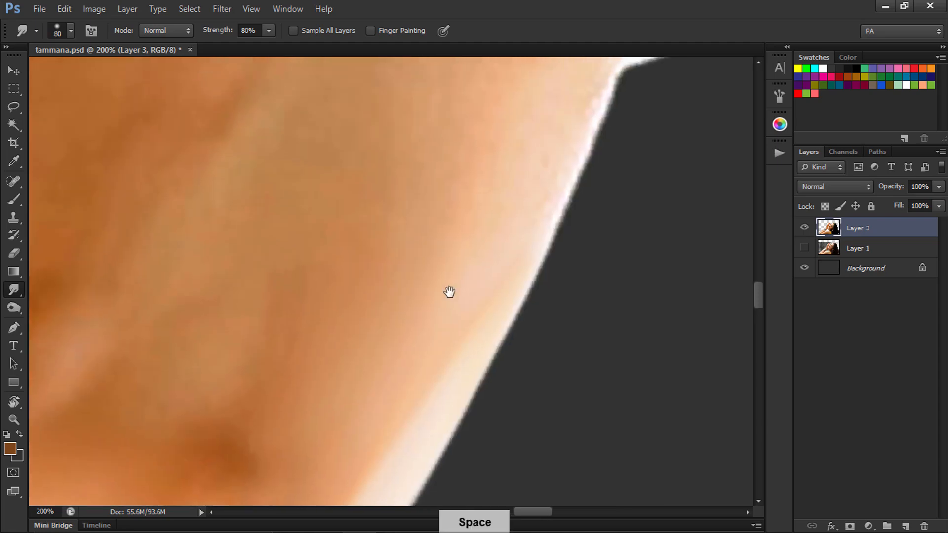
Step: Blend the skin tones on the back of the hand beside the chin with a 70 px smudge brush
key("]")
key("]")
key("]")
key("]")
key("]")
left_click_drag(362, 252, 326, 322)
key("[")
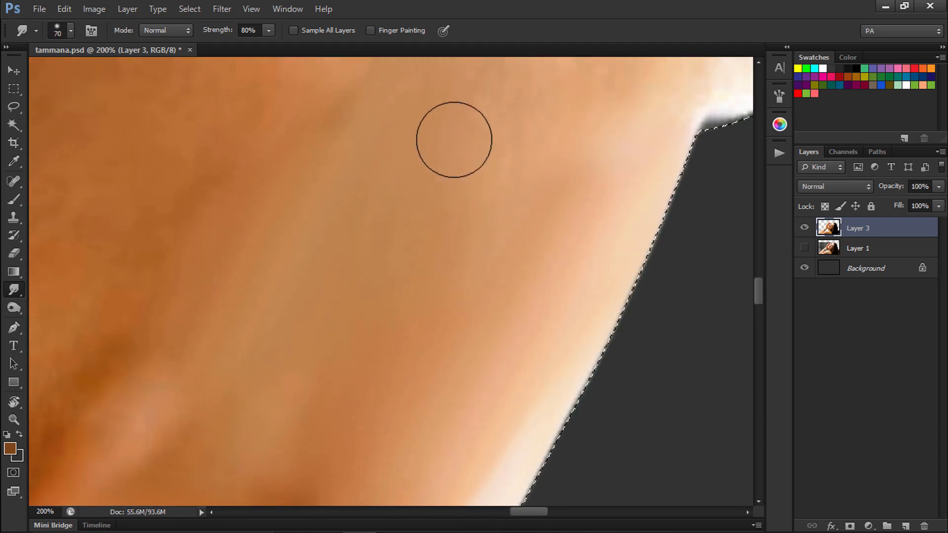
left_click_drag(165, 283, 439, 327)
left_click_drag(248, 328, 354, 146)
key("]")
key("[")
key("ctrl+minus")
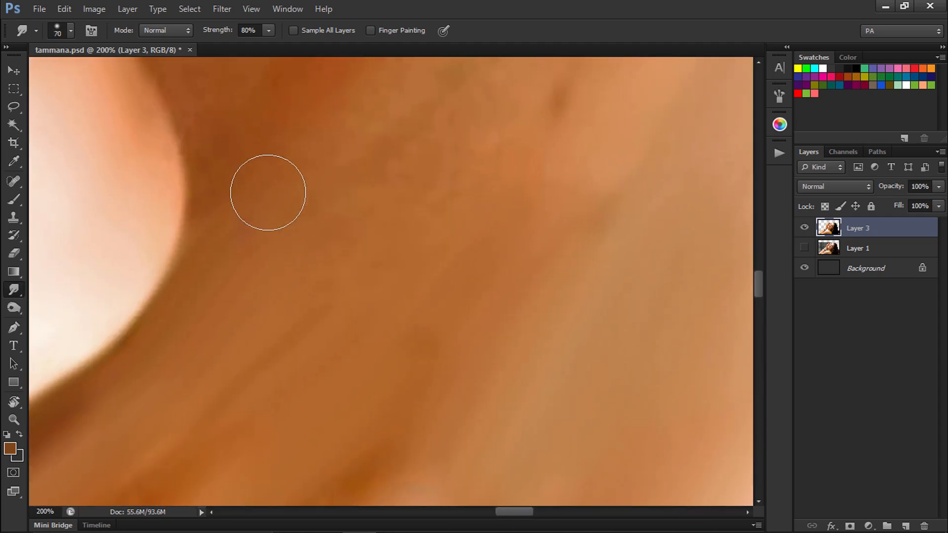
Step: Smooth the back of the hand and the wrist up to the bangles with a smudge brush of 100 to 125 px
key("ctrl+minus")
key("]")
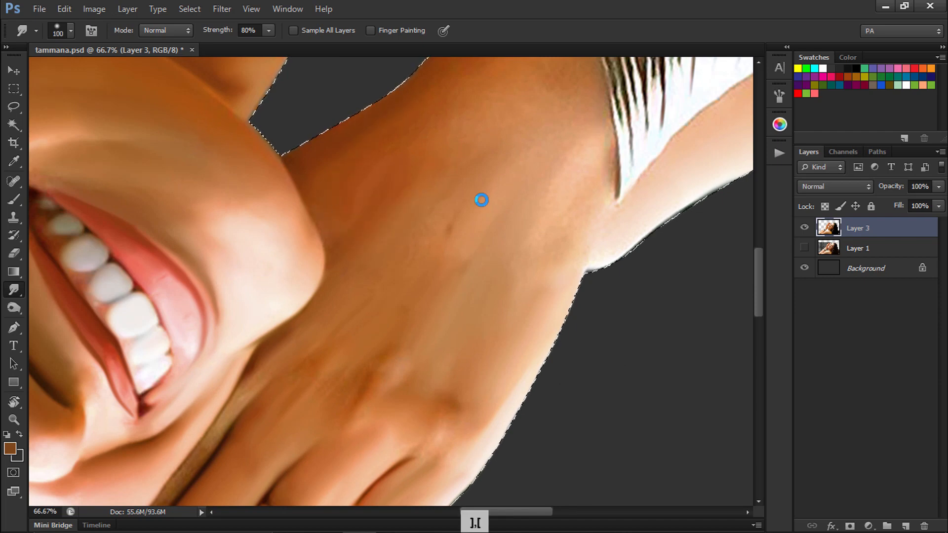
key("bracketright")
key("ctrl+minus")
key("ctrl+minus")
key("ctrl+minus")
key("ctrl+minus")
key("ctrl+equal")
key("ctrl+equal")
key("ctrl+equal")
key("ctrl+equal")
left_click_drag(475, 167, 366, 399)
key("]")
key("]")
key("ctrl+minus")
key("ctrl+minus")
key("ctrl+minus")
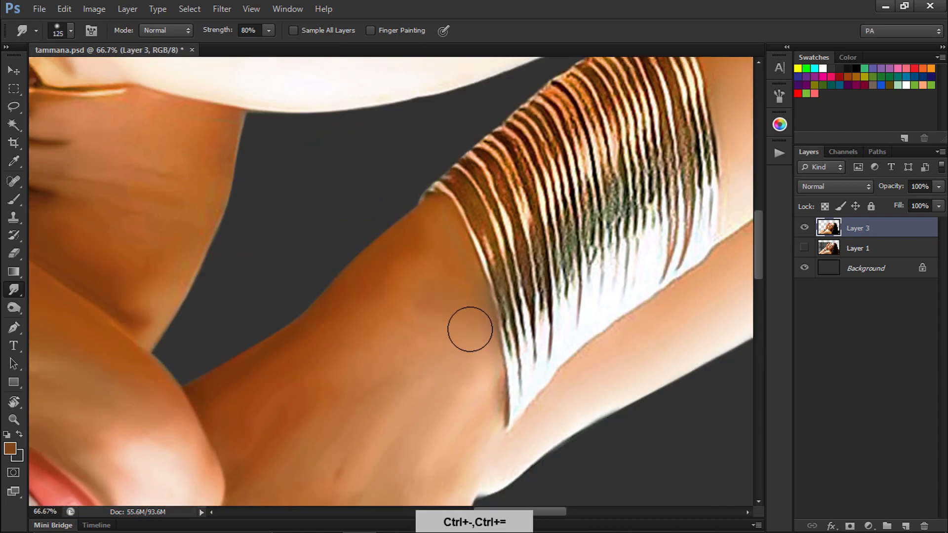
Step: Smooth the fingers and fingertips beside the eye with a smudge brush of about 40 px
key("ctrl+equal")
key("ctrl+equal")
key("ctrl+equal")
key("ctrl+equal")
key("bracketleft")
key("bracketleft")
key("bracketleft")
key("bracketleft")
key("bracketleft")
key("bracketleft")
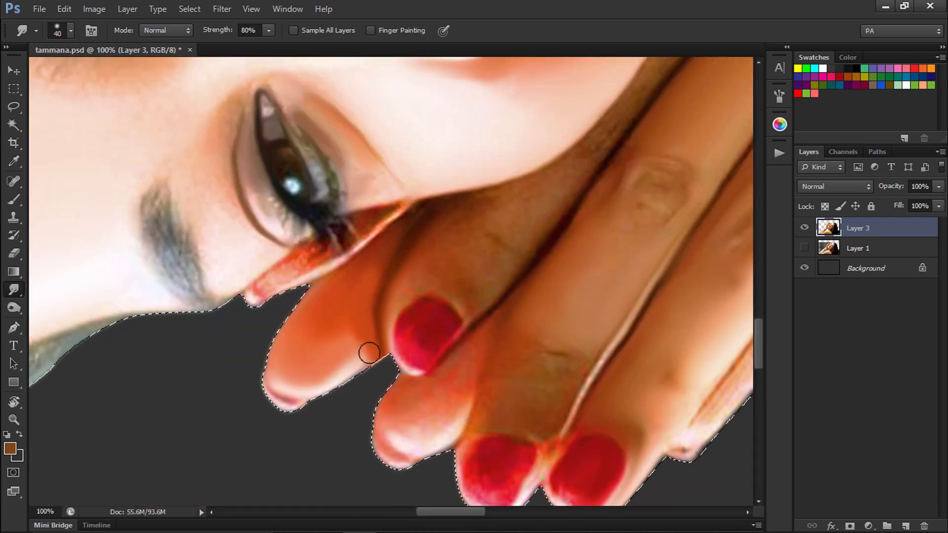
key("ctrl+minus")
key("ctrl+equal")
key("bracketright")
key("bracketleft")
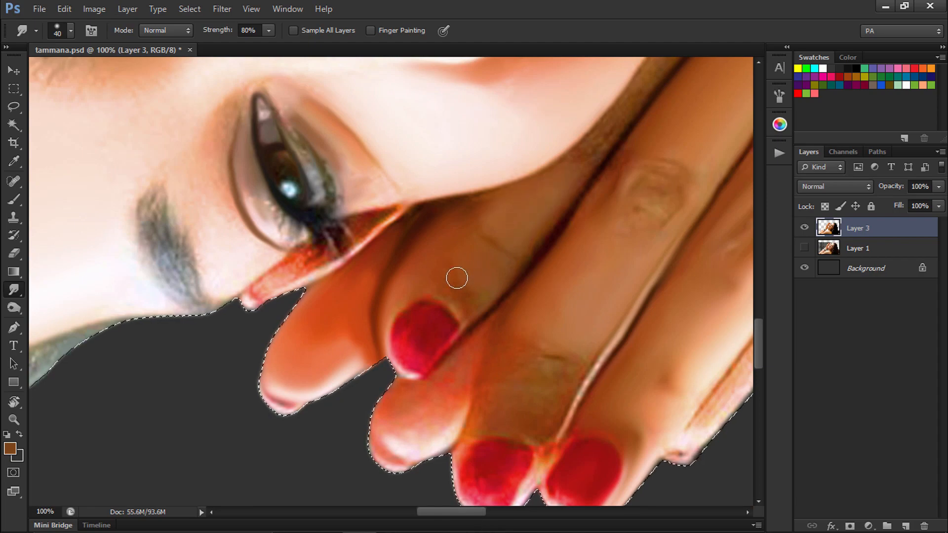
key("bracketleft")
mouse_move(570, 185)
left_mouse_down()
mouse_move(422, 339)
mouse_move(569, 156)
left_mouse_up()
Step: Reset the rotated canvas to 0° so the whole portrait is upright
key("ctrl+minus")
key("ctrl+minus")
key("ctrl+minus")
key("ctrl+minus")
key("ctrl+minus")
key("ctrl+minus")
key("ctrl+equal")
key("r")
key("Escape")
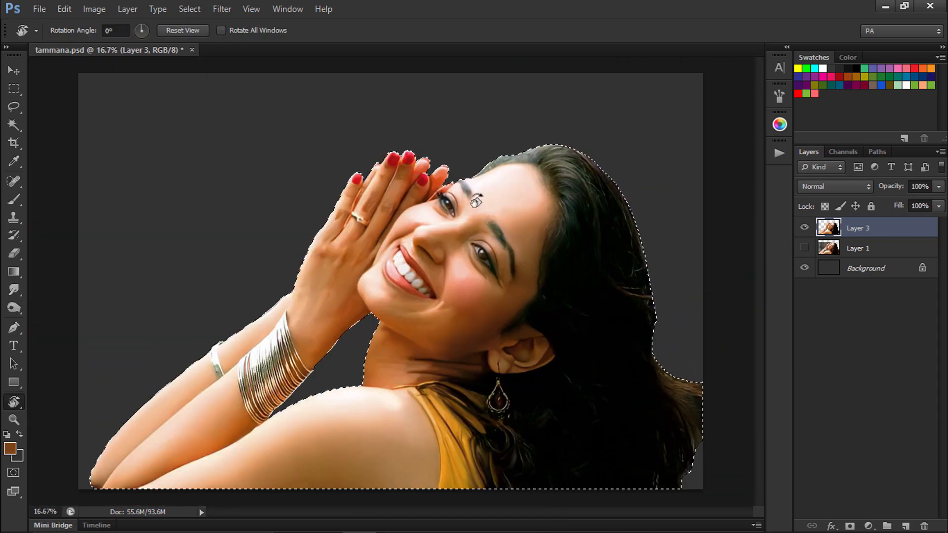
key("ctrl+minus")
key("ctrl+equal")
Step: Smooth the skin and knuckle creases of the outermost finger beside the ring with a 40 px smudge brush
key("s")
key("ctrl+equal")
key("ctrl+equal")
key("ctrl+equal")
key("ctrl+equal")
key("ctrl+equal")
key("ctrl+equal")
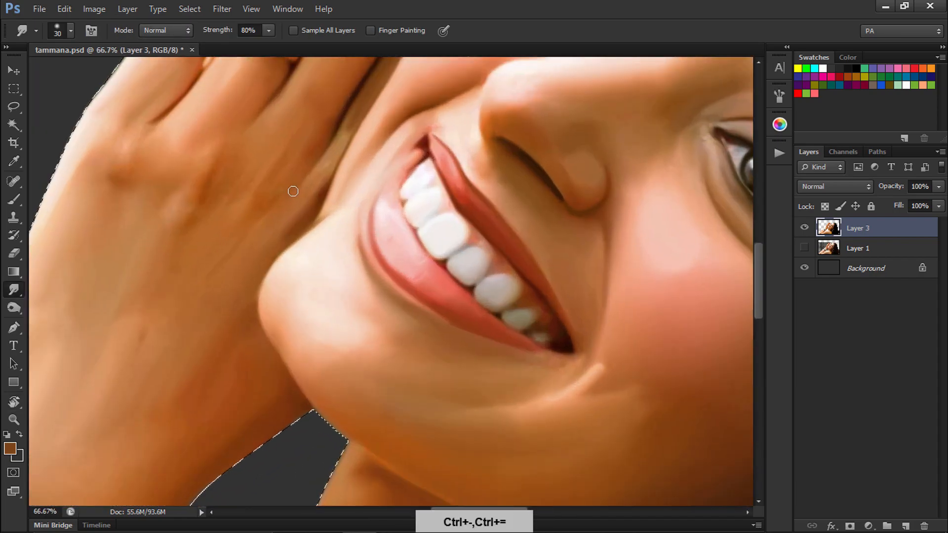
left_click_drag(334, 222, 387, 275)
key("bracketright")
key("bracketleft")
left_click_drag(292, 89, 267, 180)
key("bracketleft")
left_click_drag(171, 384, 223, 253)
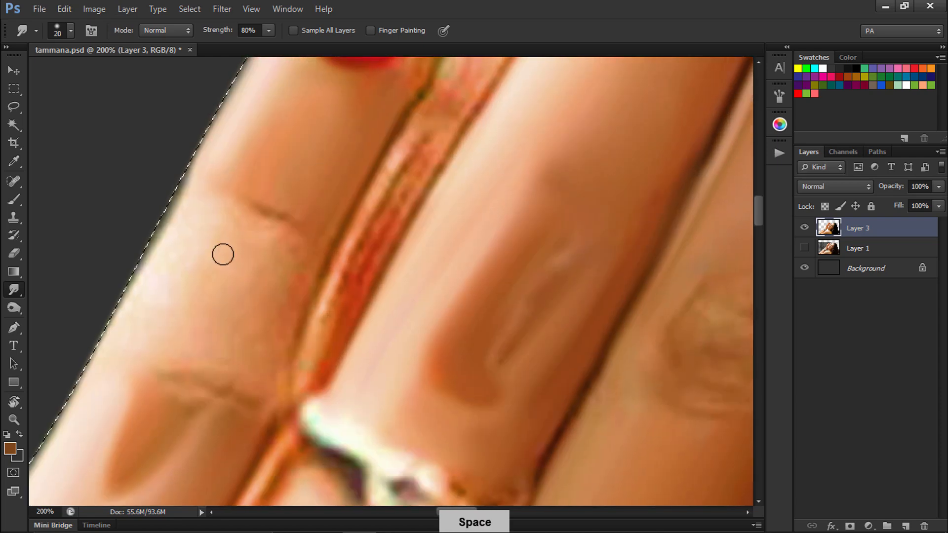
key("bracketright")
key("bracketright")
left_click_drag(173, 198, 105, 348)
mouse_move(212, 290)
left_mouse_down()
mouse_move(224, 349)
mouse_move(261, 372)
left_mouse_up()
left_click_drag(323, 363, 368, 277)
key("ctrl+alt+z")
Step: Smooth the thin slivers of finger between the outer fingers down to the ring with a smudge brush of 40 to 20 px
left_click_drag(418, 158, 368, 242)
left_click_drag(420, 124, 304, 378)
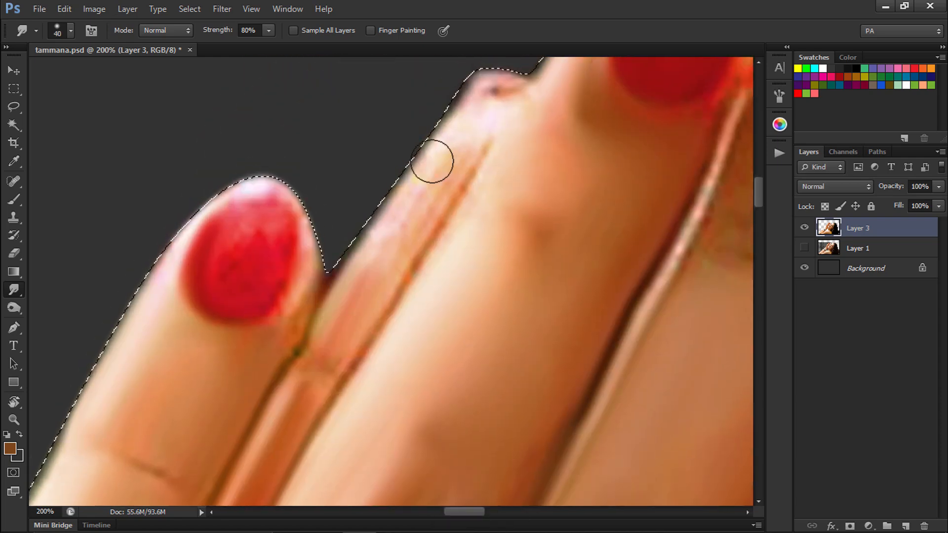
left_click_drag(434, 161, 378, 254)
left_click_drag(163, 459, 427, 73)
key("bracketleft")
left_click_drag(368, 252, 307, 222)
key("bracketleft")
left_click_drag(512, 326, 450, 298)
mouse_move(465, 264)
left_mouse_down()
mouse_move(553, 312)
mouse_move(586, 364)
left_mouse_up()
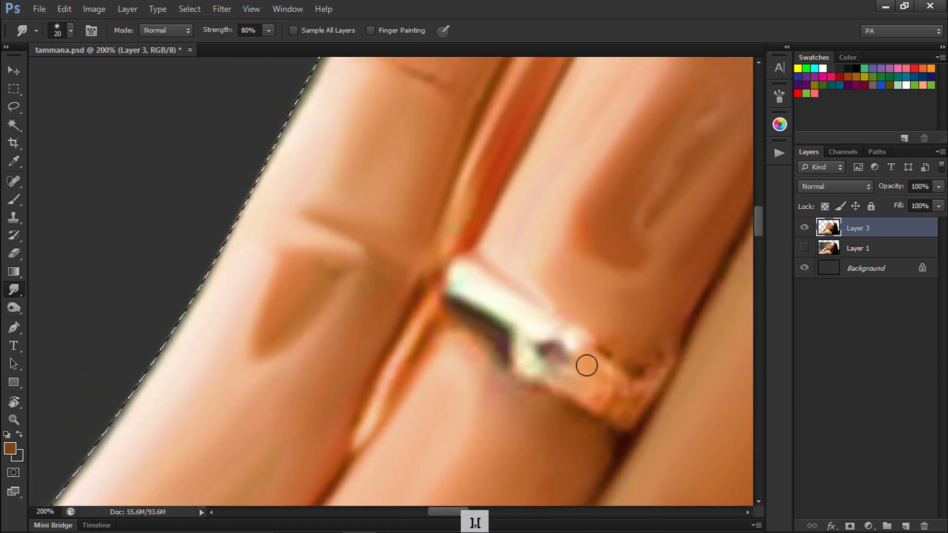
Step: Load the contents of Layer 3 as a selection for work on the neck
key("ctrl+minus")
key("ctrl+minus")
key("ctrl+minus")
key("ctrl+minus")
key("ctrl+minus")
key("ctrl+minus")
key("ctrl+minus")
key("ctrl+equal")
key("ctrl+equal")
key("ctrl+equal")
key("ctrl+equal")
left_click_drag(469, 444, 417, 230)
left_click(829, 227, "ctrl")
Step: Smooth the neck skin above the neckline with a smudge brush of about 60 to 90 px and save the document
key("bracketright")
key("bracketright")
key("bracketright")
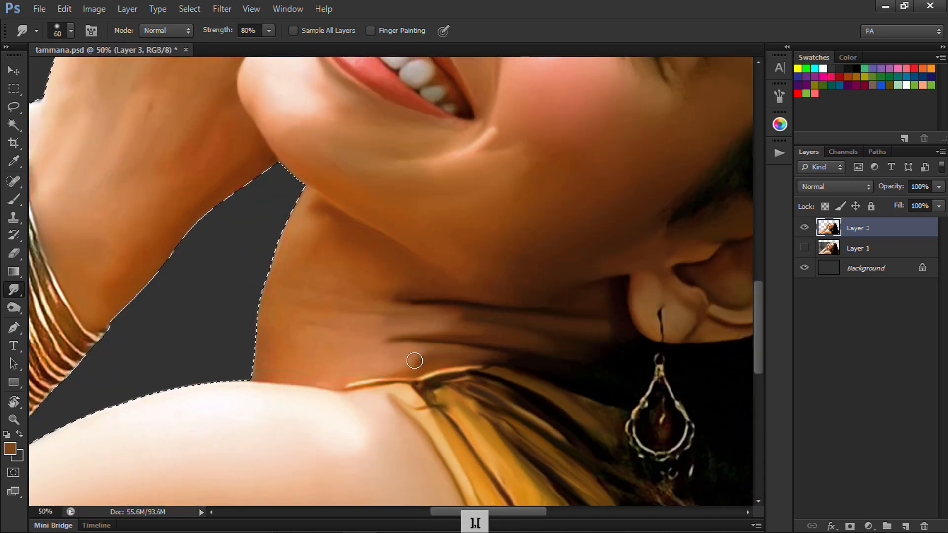
left_click_drag(414, 362, 453, 357)
key("bracketright")
key("bracketright")
key("bracketright")
left_click_drag(467, 322, 494, 313)
key("bracketright")
key("bracketright")
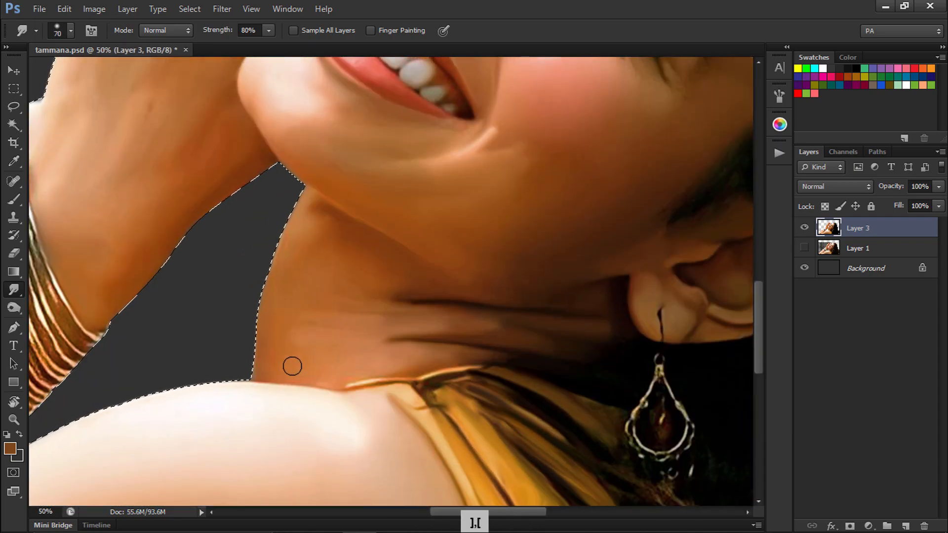
key("bracketleft")
key("ctrl+minus")
key("ctrl+minus")
key("ctrl+minus")
key("ctrl+s")
Step: Choose the 11 px dotted brush tip for the Smudge tool
left_click(71, 31)
left_click(55, 136)
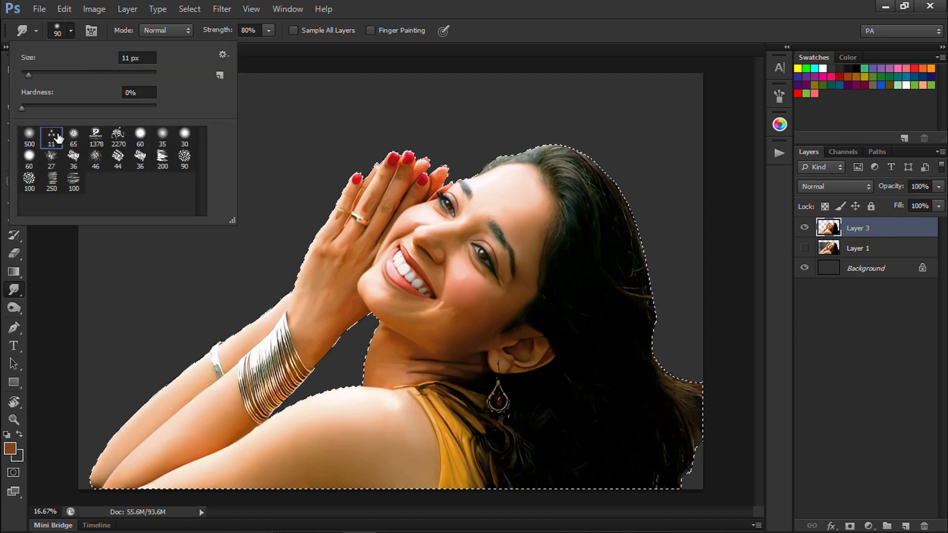
key("Return")
Step: Smudge the hair above the forehead into flowing strands with the dotted tip at 45 px and 90% strength
key("r")
mouse_move(536, 271)
left_mouse_down()
mouse_move(360, 144)
mouse_move(431, 302)
left_mouse_up()
key("ctrl+equal")
key("ctrl+equal")
key("ctrl+equal")
key("s")
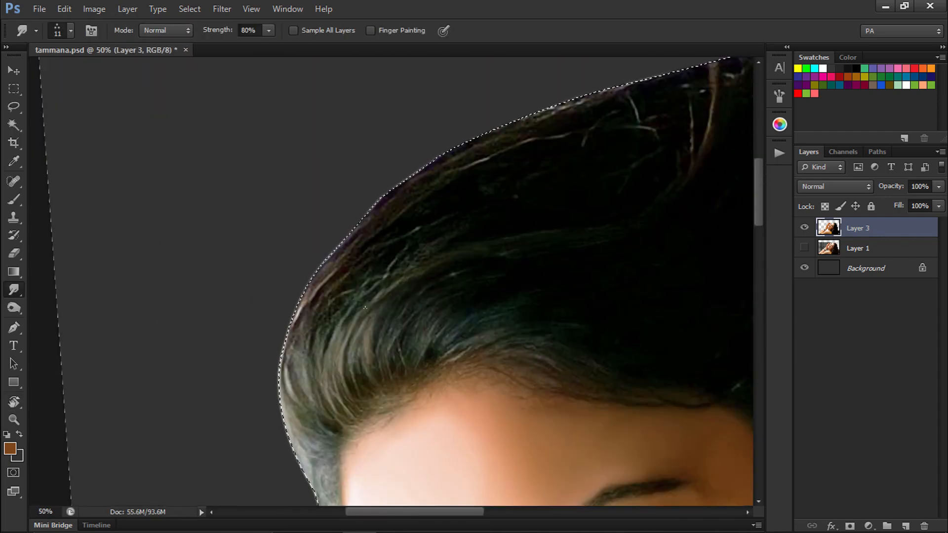
key("bracketright")
key("bracketright")
key("bracketright")
key("bracketright")
mouse_move(378, 388)
left_mouse_down()
mouse_move(400, 294)
mouse_move(424, 280)
left_mouse_up()
key("bracketright")
key("bracketright")
key("bracketright")
mouse_move(395, 371)
left_mouse_down()
mouse_move(450, 283)
mouse_move(488, 297)
left_mouse_up()
left_click_drag(449, 356, 529, 308)
left_click_drag(443, 365, 591, 321)
left_click_drag(468, 354, 602, 344)
left_click_drag(368, 404, 333, 294)
left_click_drag(339, 402, 316, 329)
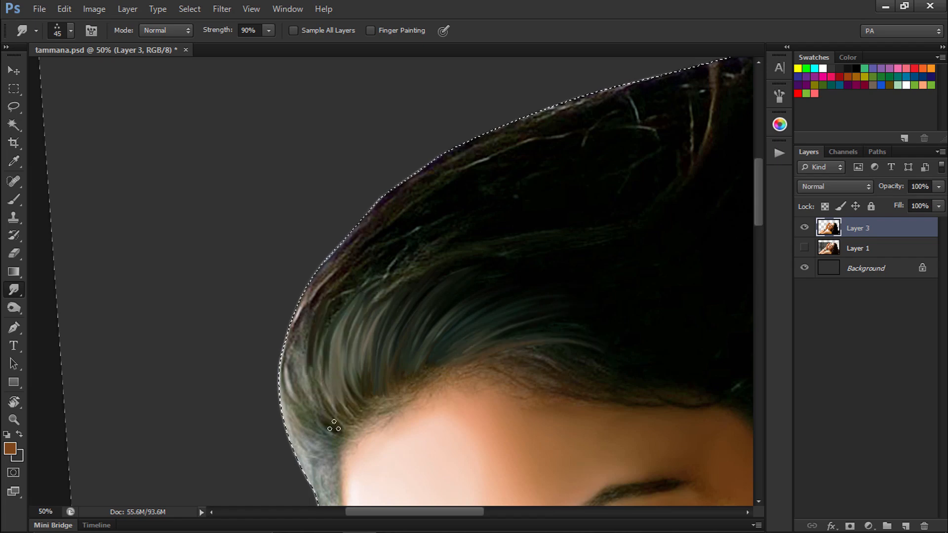
Step: Smudge the gray front hair at the temple and outer edge into smooth strands
left_click_drag(335, 427, 306, 306)
left_click_drag(299, 407, 336, 319)
left_click_drag(345, 354, 322, 284)
left_click_drag(380, 477, 365, 378)
mouse_move(422, 310)
left_mouse_down()
mouse_move(402, 282)
mouse_move(411, 287)
left_mouse_up()
key("ctrl+alt+z")
mouse_move(391, 328)
left_mouse_down()
mouse_move(377, 289)
mouse_move(361, 299)
left_mouse_up()
Step: Smudge the reddish strands along the outer edge of the crown following the direction of the hair
left_click_drag(421, 221, 305, 392)
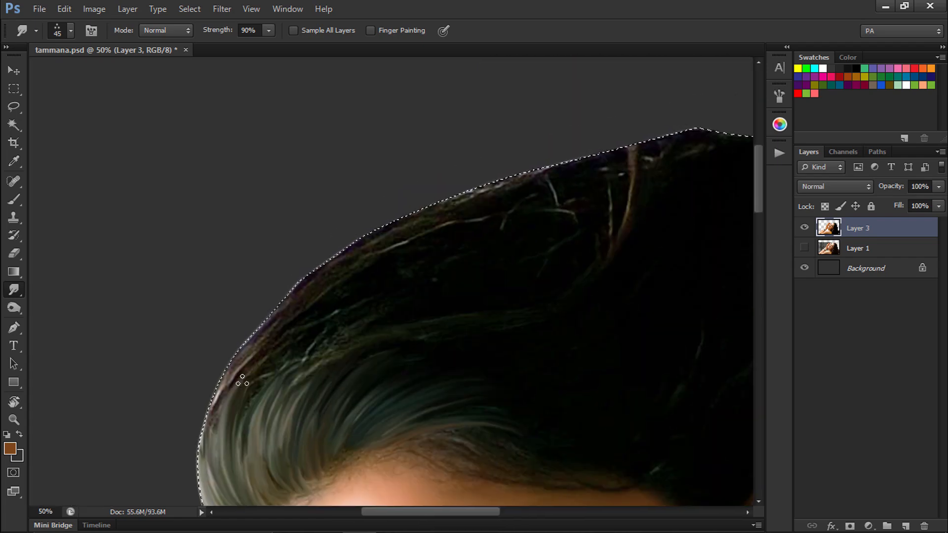
left_click_drag(242, 384, 311, 324)
left_click_drag(209, 423, 302, 316)
mouse_move(232, 368)
left_mouse_down()
mouse_move(418, 217)
mouse_move(561, 173)
left_mouse_up()
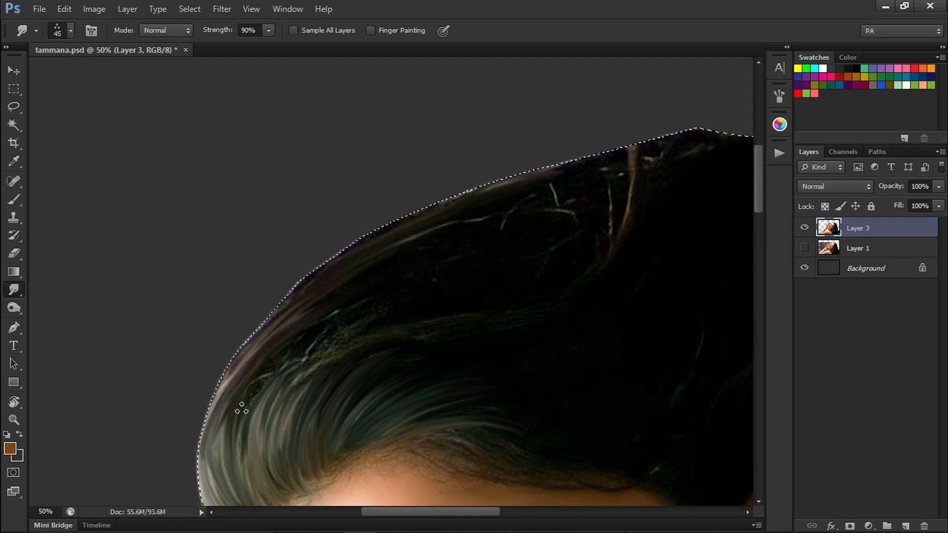
Step: Blend the stray greenish strands between the front hair and the crown into long streaks
left_click_drag(241, 410, 341, 321)
left_click_drag(297, 385, 376, 333)
left_click_drag(269, 393, 402, 312)
left_click_drag(497, 265, 399, 236)
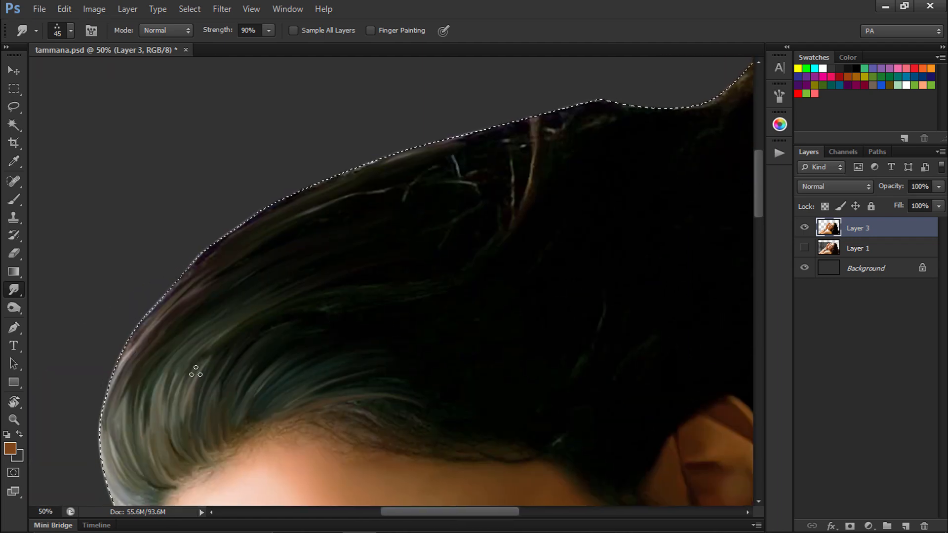
Step: Smudge the light stray hairs on the crown toward the back of the head into the dark hair
mouse_move(197, 370)
left_mouse_down()
mouse_move(478, 256)
mouse_move(453, 173)
mouse_move(357, 229)
mouse_move(484, 207)
left_mouse_up()
left_click_drag(507, 140, 513, 201)
left_click_drag(556, 127, 543, 197)
mouse_move(507, 332)
left_mouse_down()
mouse_move(470, 224)
mouse_move(548, 200)
left_mouse_up()
left_click_drag(363, 274, 564, 308)
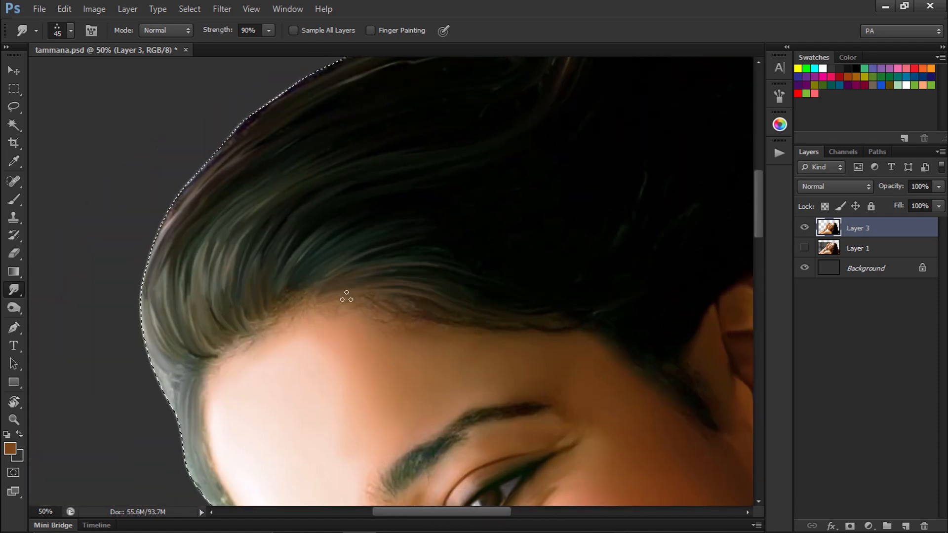
Step: Smudge the fine hairs along the forehead hairline and undo the stroke that does not fit
left_click_drag(347, 297, 411, 302)
left_click_drag(625, 298, 415, 349)
key("ctrl+alt+z")
left_click_drag(504, 241, 290, 330)
key("ctrl+minus")
key("ctrl+minus")
key("ctrl+minus")
key("ctrl+minus")
key("ctrl+equal")
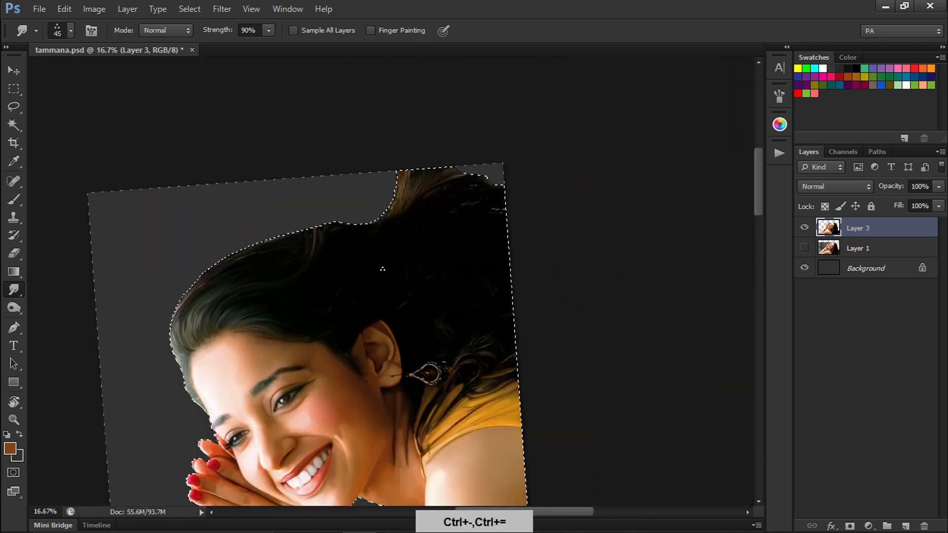
key("ctrl+minus")
key("ctrl+equal")
Step: Smudge the hairs of the eyebrow farther from the hands into smooth strokes with the dotted tip at 25 px
key("ctrl+equal")
key("ctrl+equal")
mouse_move(234, 414)
left_mouse_down()
mouse_move(301, 277)
mouse_move(368, 257)
left_mouse_up()
key("ctrl+equal")
key("ctrl+equal")
key("ctrl+equal")
left_click_drag(168, 349, 520, 221)
key("bracketright")
key("bracketleft")
key("bracketleft")
key("bracketleft")
key("bracketleft")
key("bracketleft")
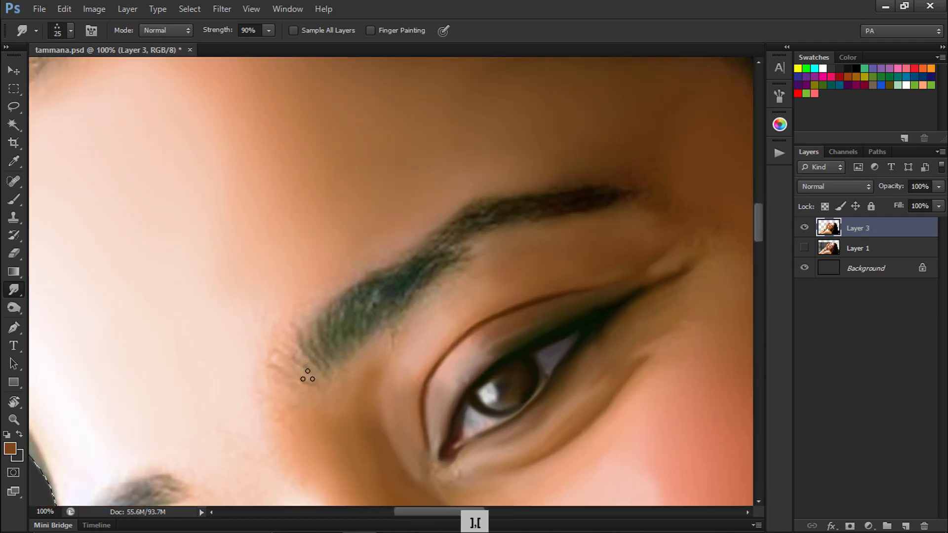
mouse_move(308, 377)
left_mouse_down()
mouse_move(332, 292)
mouse_move(348, 341)
mouse_move(432, 235)
mouse_move(601, 194)
left_mouse_up()
left_click_drag(435, 273, 487, 233)
Step: Smudge the hairs of the eyebrow nearest the fingers into smooth strokes with the 25 px dotted tip
mouse_move(140, 486)
left_mouse_down()
mouse_move(459, 218)
mouse_move(501, 217)
left_mouse_up()
left_click_drag(402, 269, 487, 235)
left_click_drag(410, 287, 464, 252)
key("ctrl+minus")
key("ctrl+minus")
key("ctrl+equal")
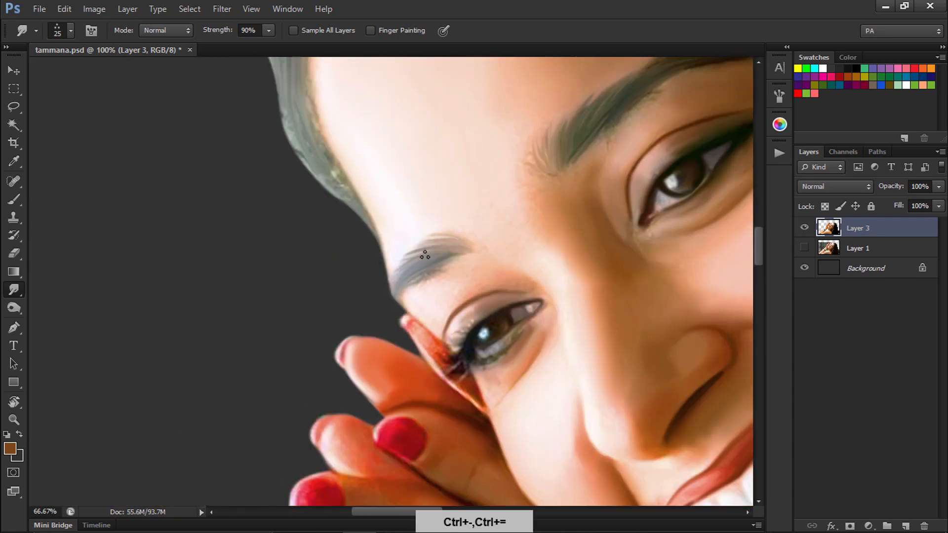
Step: Save the document and reset the canvas rotation to 0°
key("ctrl+minus")
key("ctrl+minus")
key("ctrl+minus")
key("ctrl+minus")
key("ctrl+s")
key("r")
key("Escape")
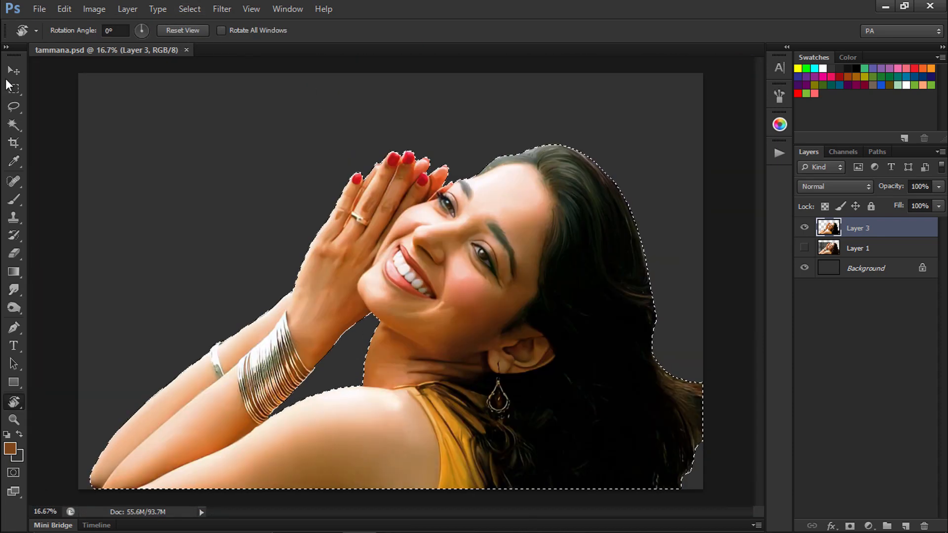
key("ctrl+minus")
key("ctrl+equal")
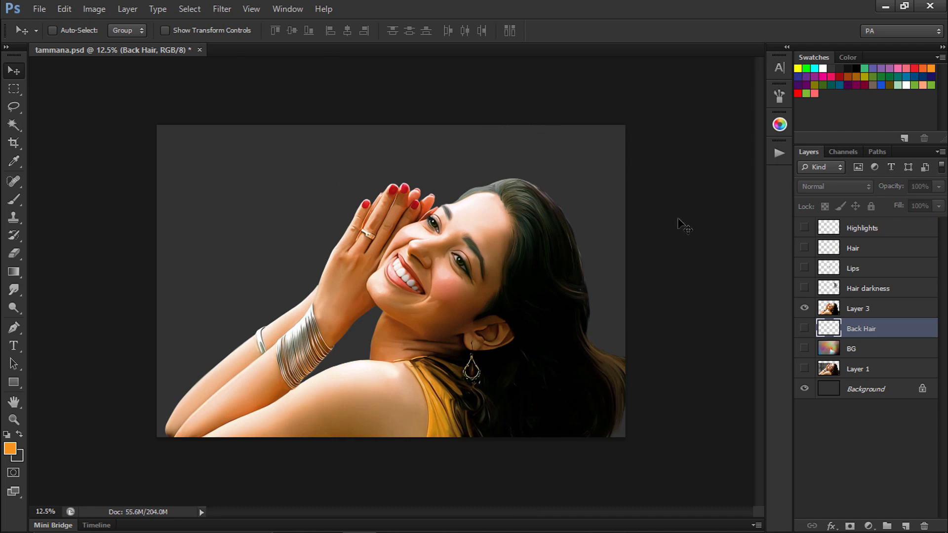
Step: Select the BG layer and make its colorful painted background visible behind the woman
key("ctrl+equal")
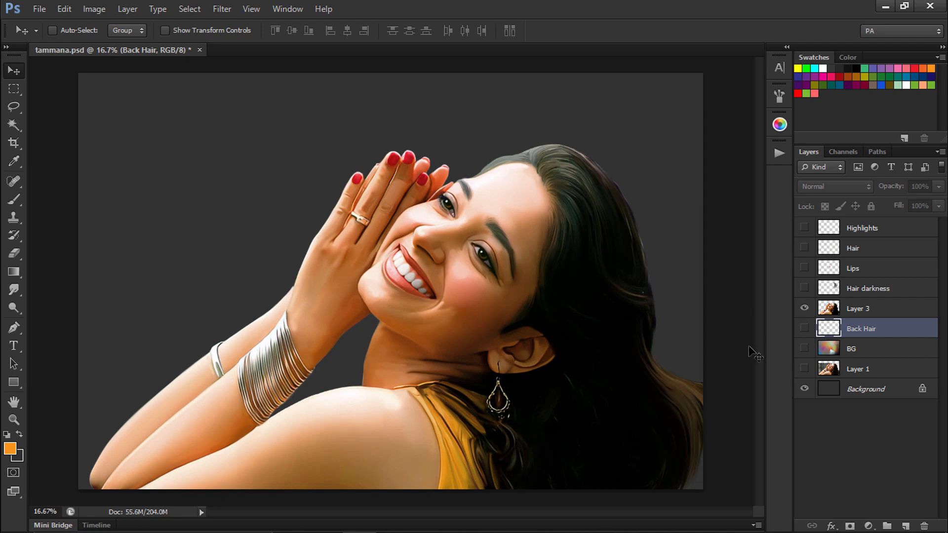
left_click(864, 351)
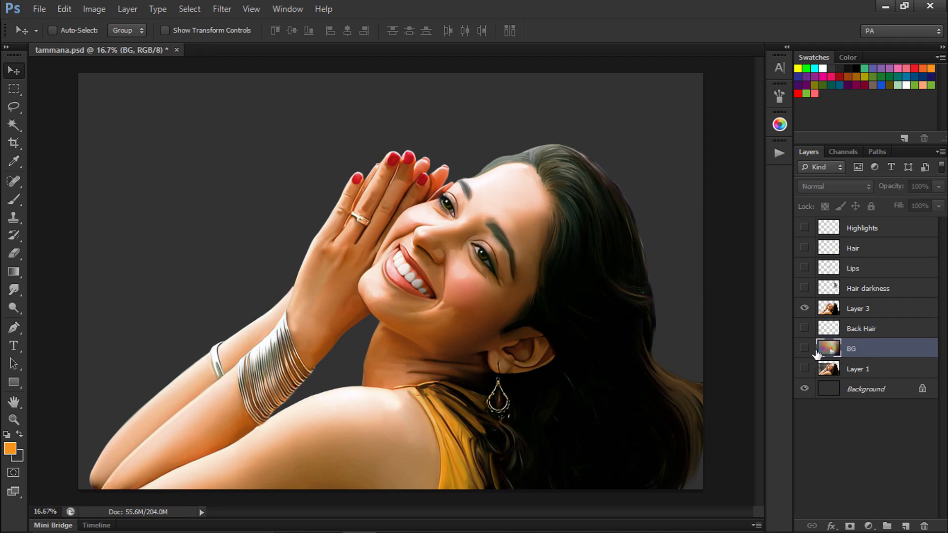
left_click(805, 349)
left_click(805, 349)
left_click(804, 350)
left_click(805, 352)
left_click(806, 353)
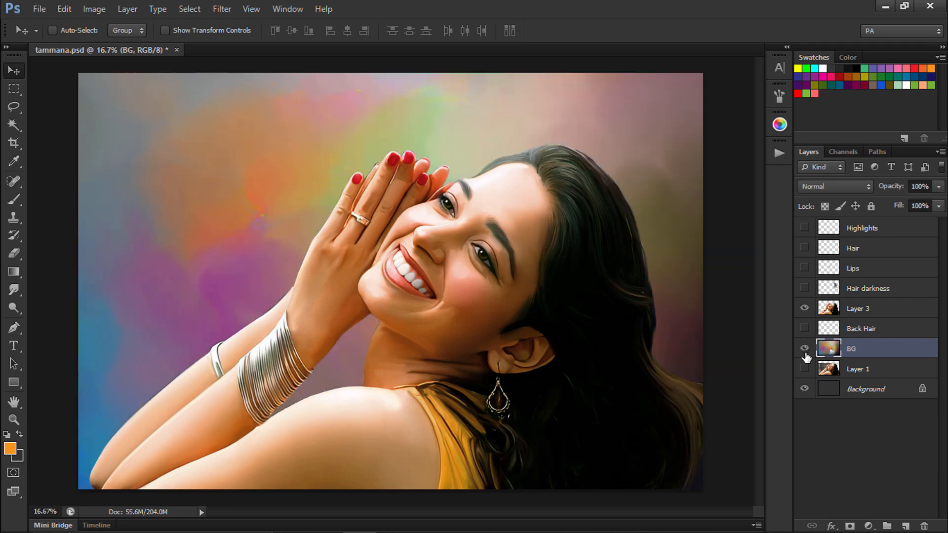
Step: Compare the picture with and without the BG layer, and make the Back Hair layer's loose strands visible
left_click(806, 351)
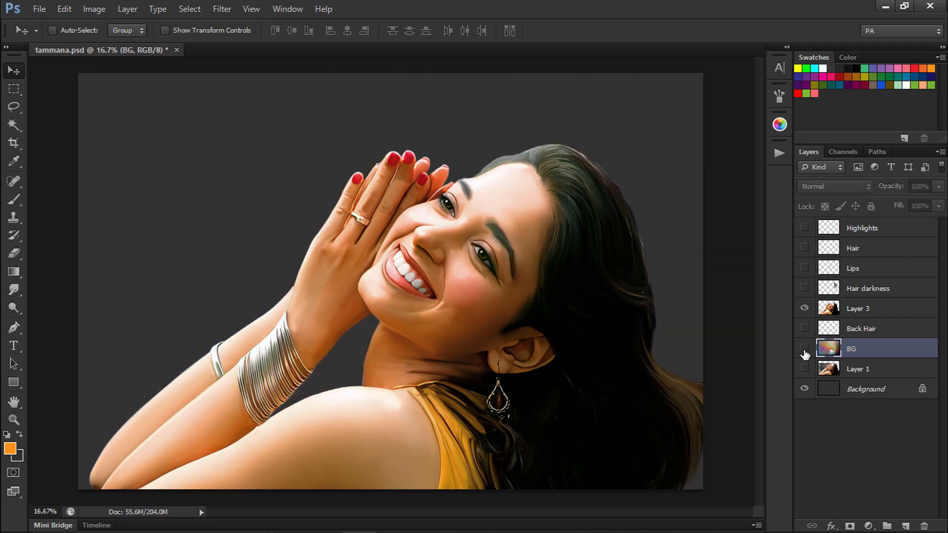
left_click(805, 353)
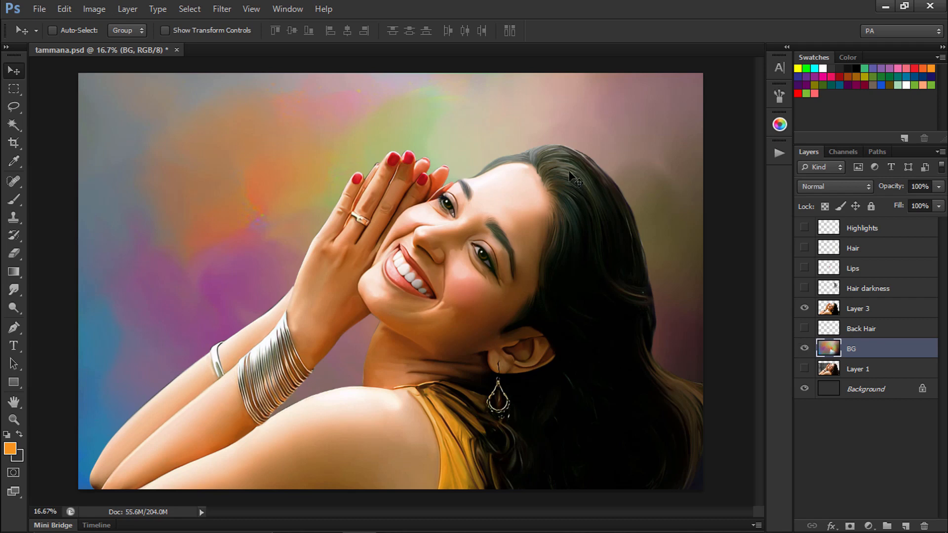
left_click(805, 332)
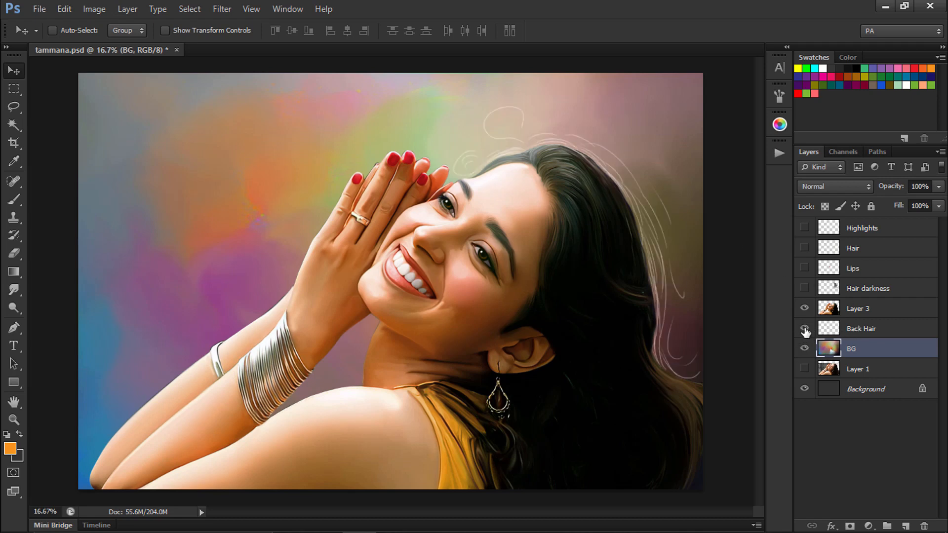
left_click(805, 332)
left_click(805, 332)
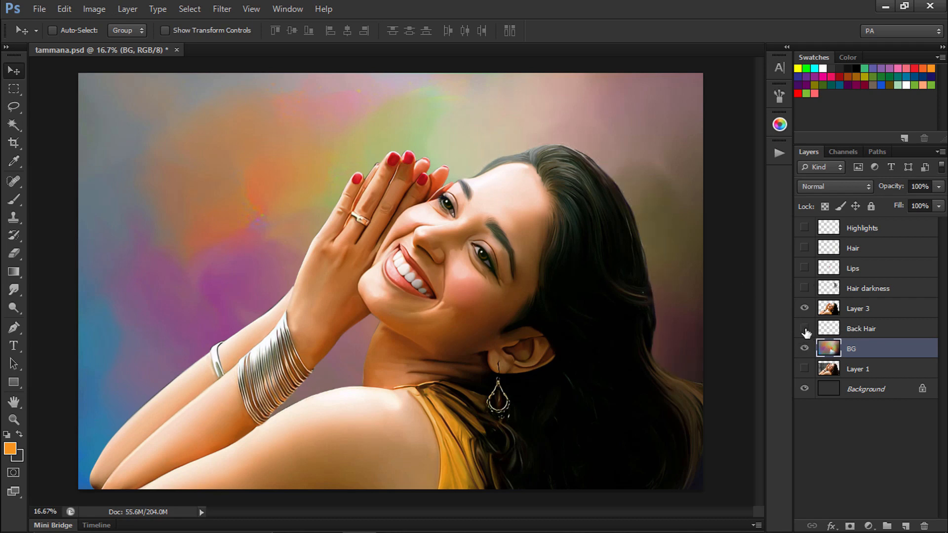
left_click(806, 330)
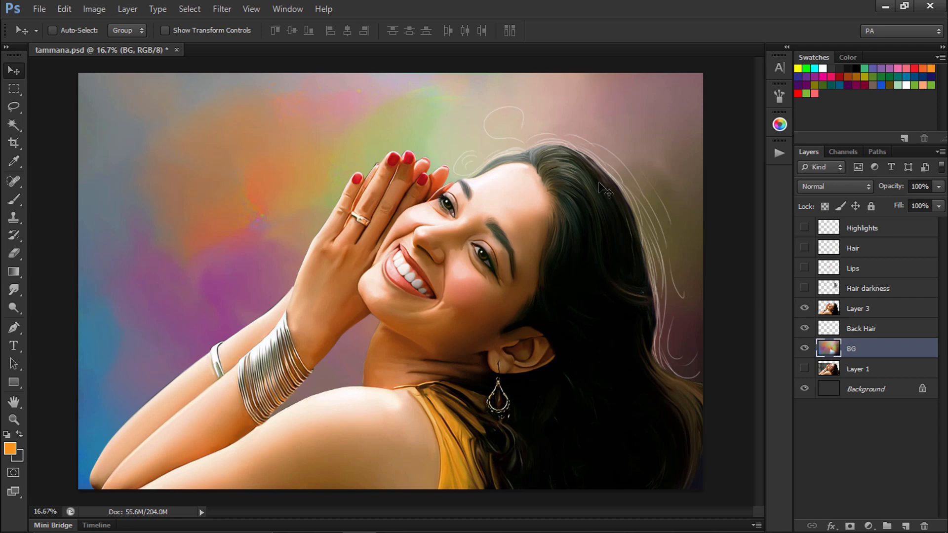
Step: Make the Hair darkness layer visible to deepen the tone of the hair
left_click(805, 290)
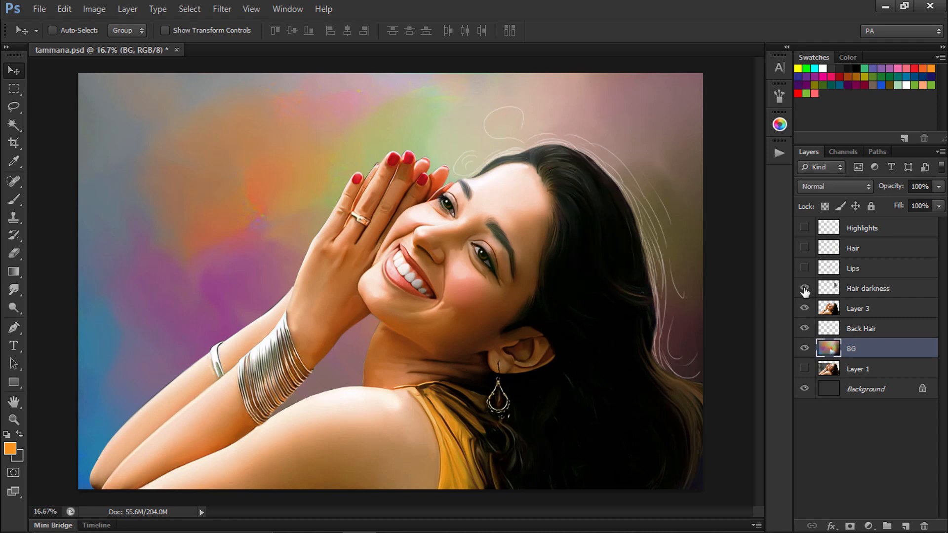
left_click(806, 289)
left_click(805, 290)
Step: Compare the mouth with and without the Lips layer, and leave its pink lip color visible
key("ctrl+plus")
key("ctrl+plus")
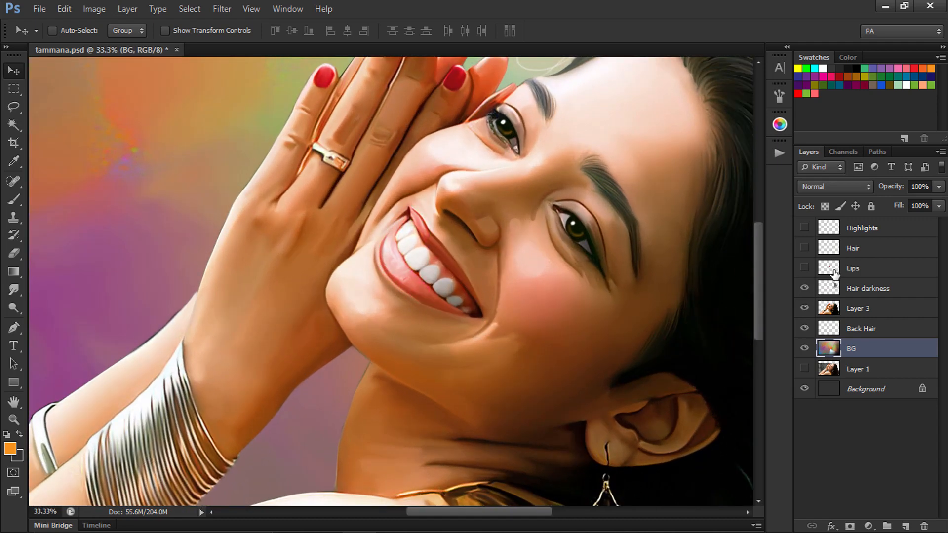
left_click(805, 269)
left_click(805, 268)
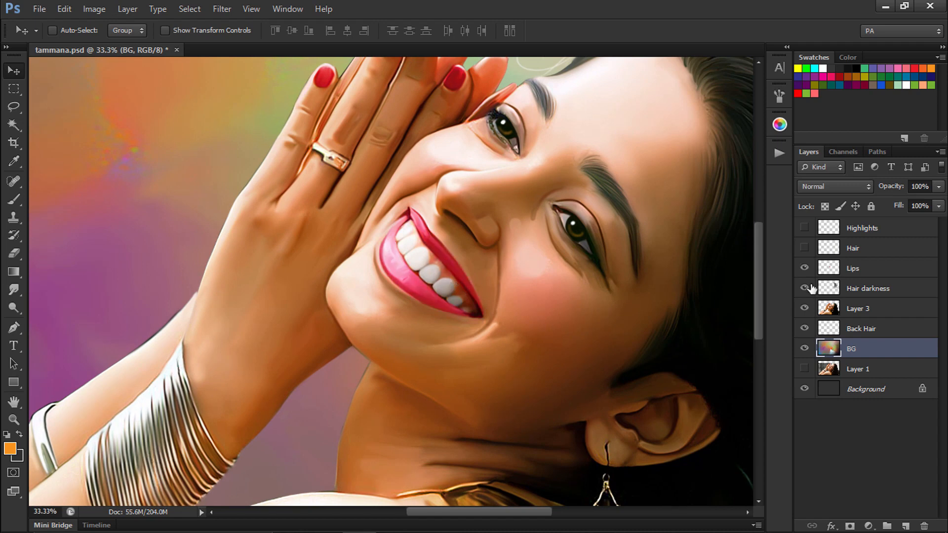
left_click(805, 269)
left_click(805, 269)
key("ctrl+minus")
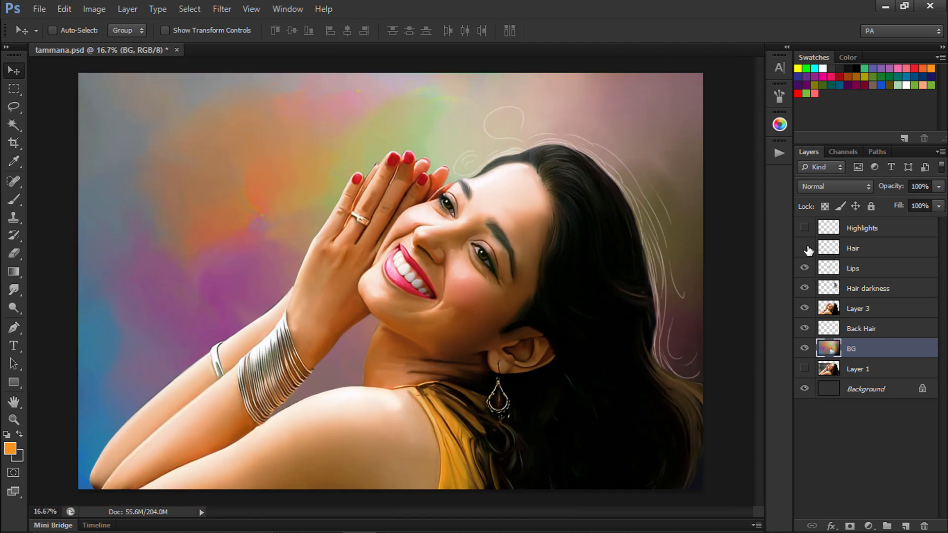
Step: Make the Hair and Highlights layers visible above the Lips layer
left_click(805, 248)
left_click(805, 248)
left_click(806, 249)
left_click(806, 249)
left_click(806, 251)
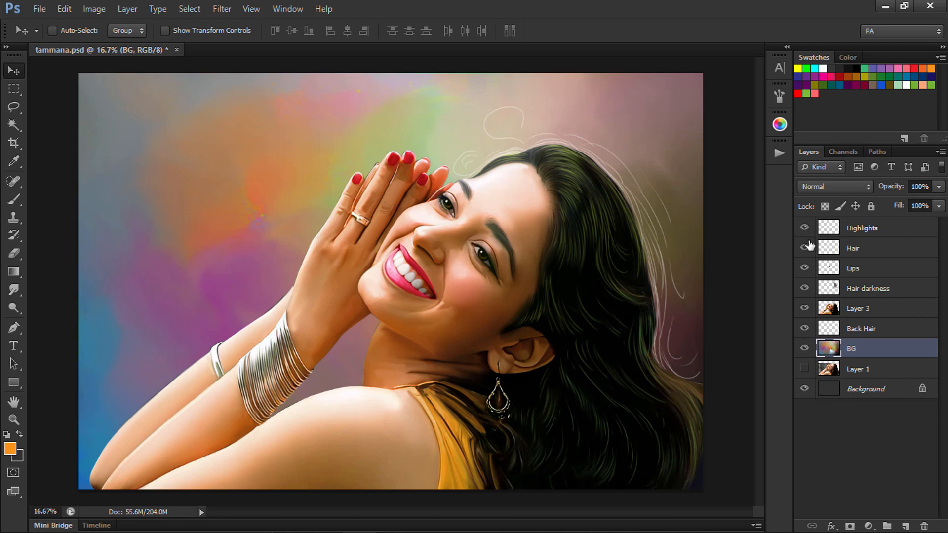
Step: Select the Highlights layer and set its opacity to 27%
key("ctrl+plus")
left_click(842, 228)
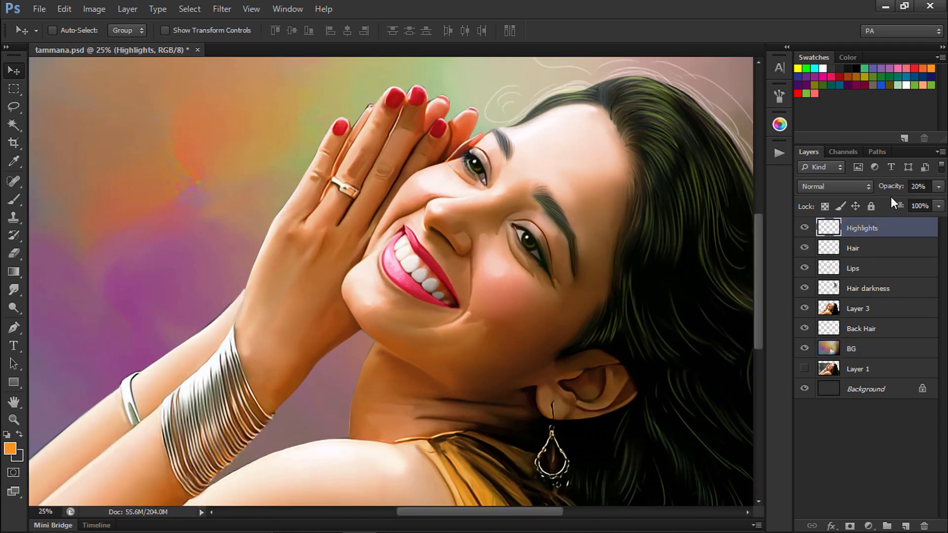
left_click_drag(913, 184, 942, 184)
left_click_drag(854, 204, 882, 196)
left_click_drag(875, 194, 873, 212)
key("ctrl+minus")
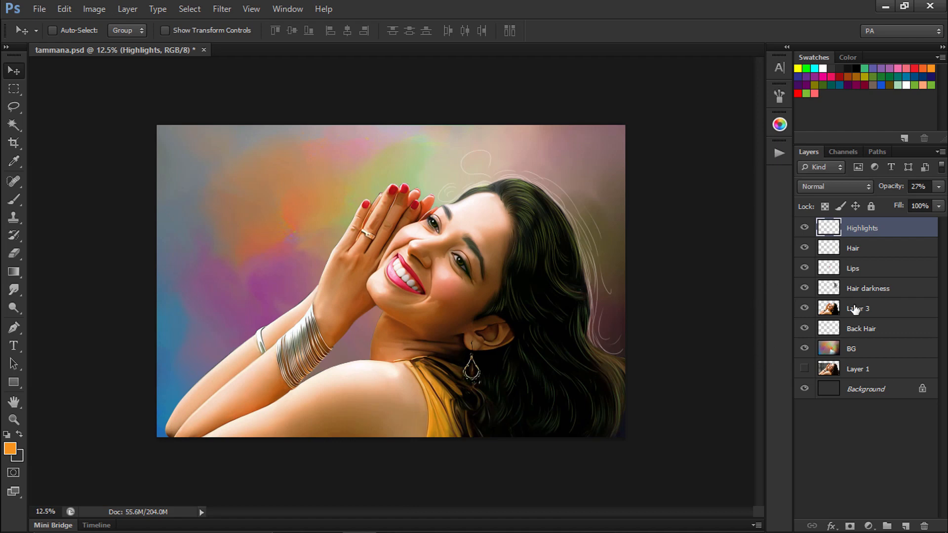
Step: Stamp all visible layers into a new merged layer above Highlights
key("ctrl+shift+alt+n")
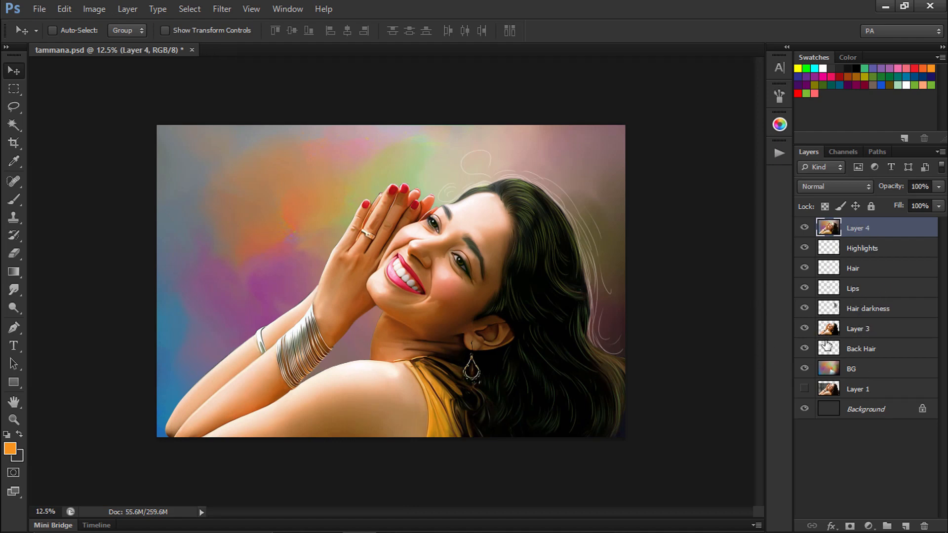
key("ctrl+plus")
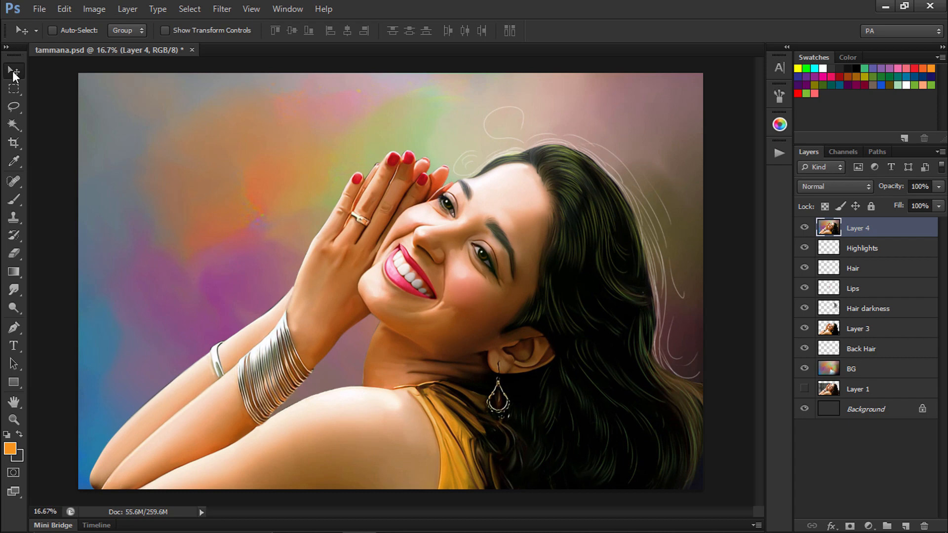
key("ctrl+minus")
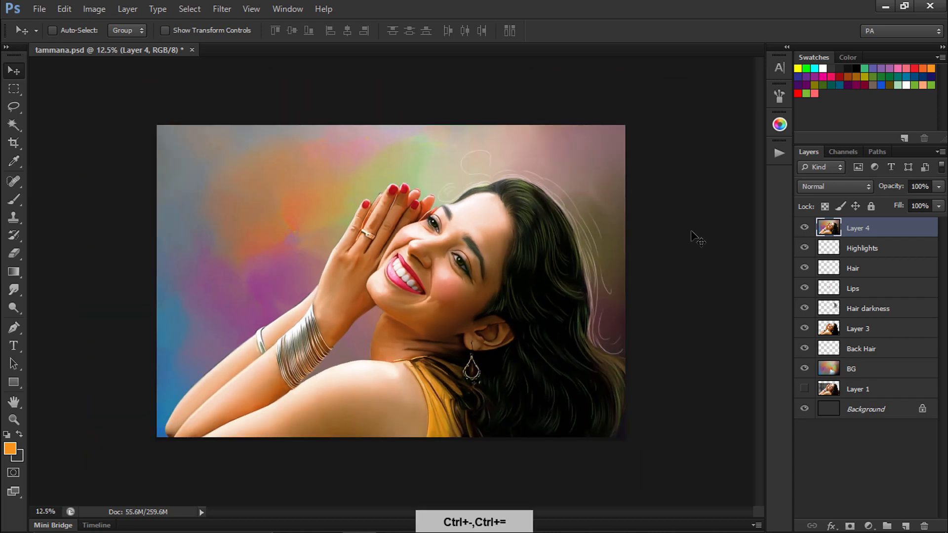
key("ctrl+equal")
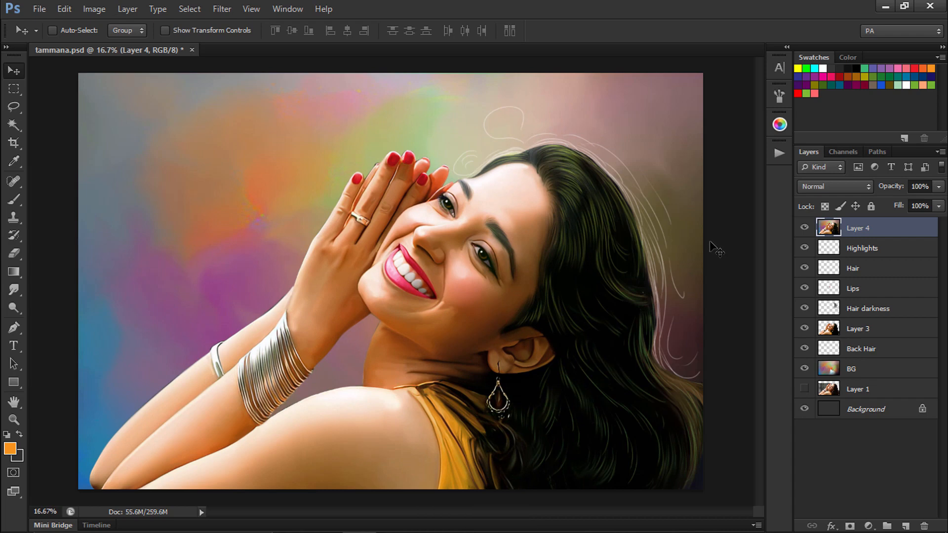
key("ctrl+minus")
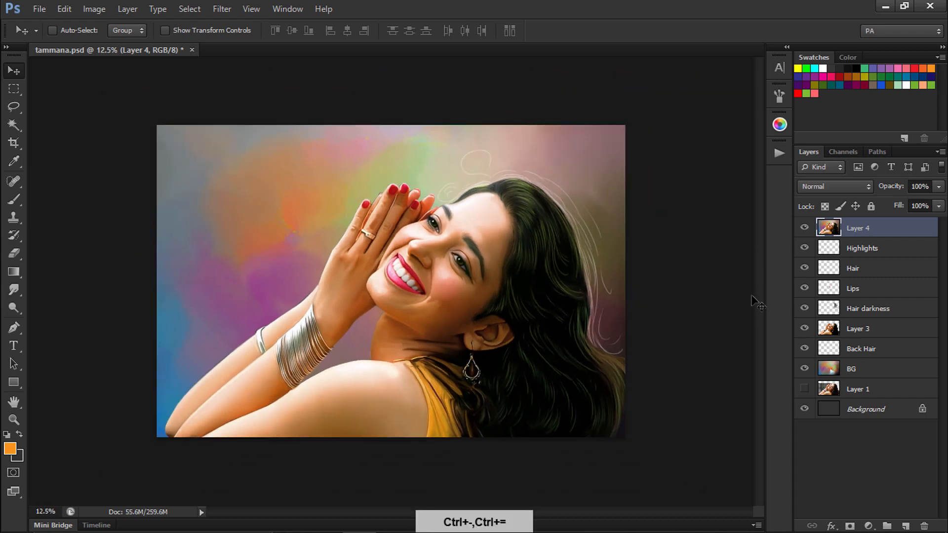
Step: Add a new top layer and paint a soft white shine on the crown hair with a 60 px brush at 36% opacity
left_click(906, 526)
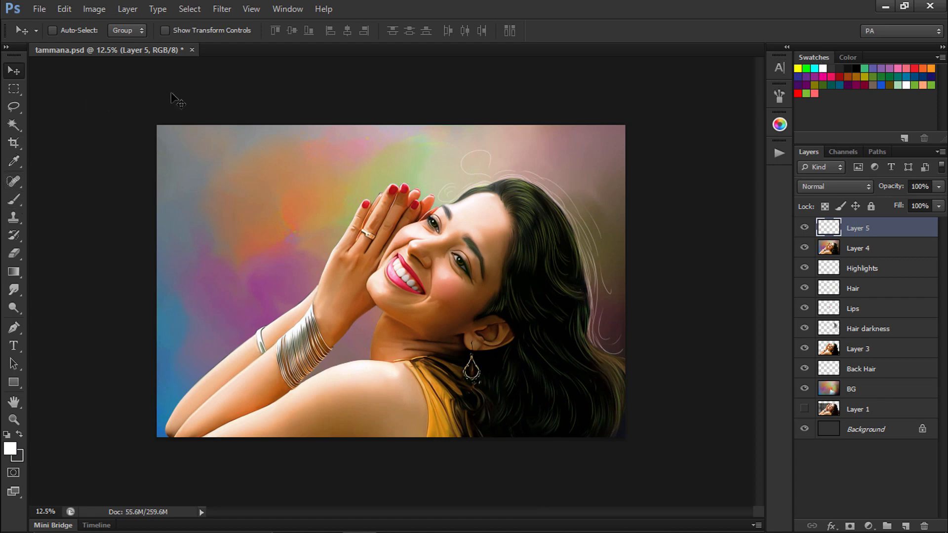
left_click(13, 200)
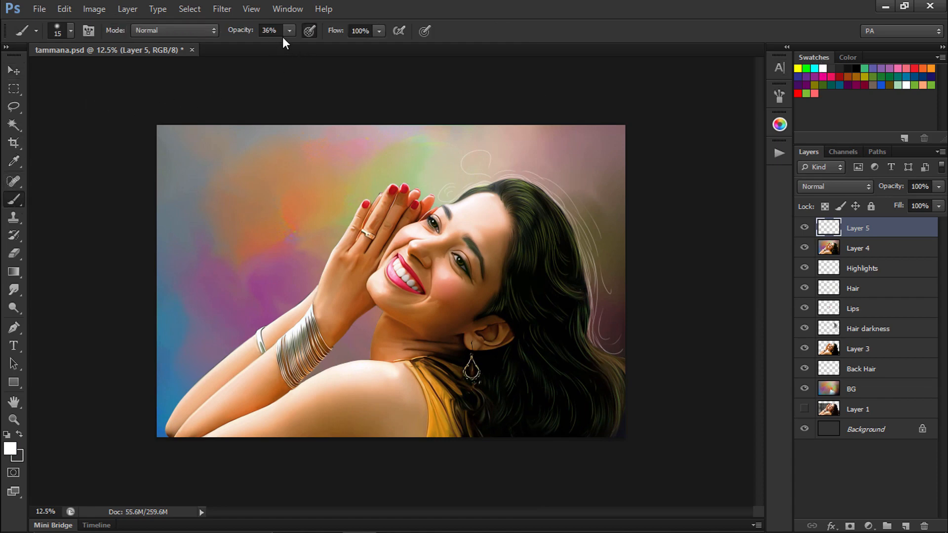
key("ctrl+equal")
key("ctrl+equal")
key("bracketleft")
key("bracketleft")
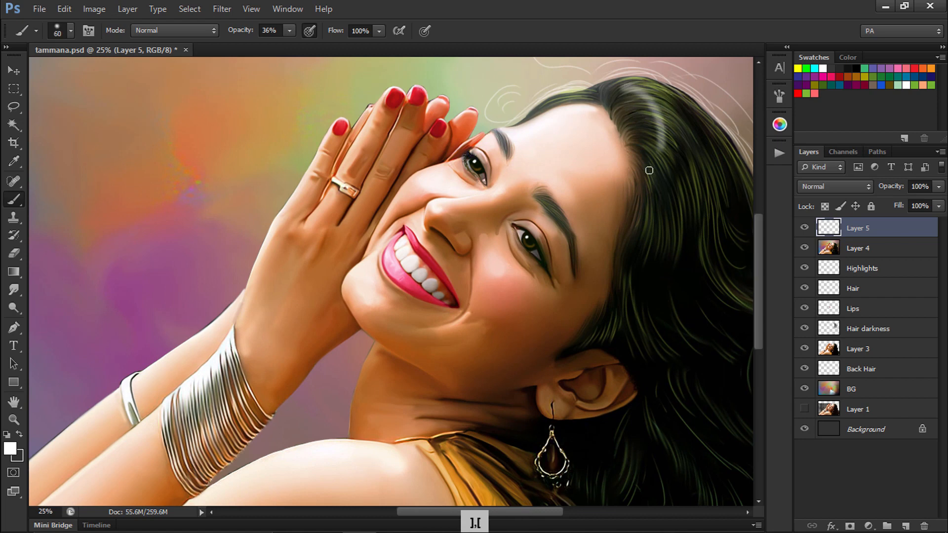
key("space")
left_click_drag(603, 174, 455, 203)
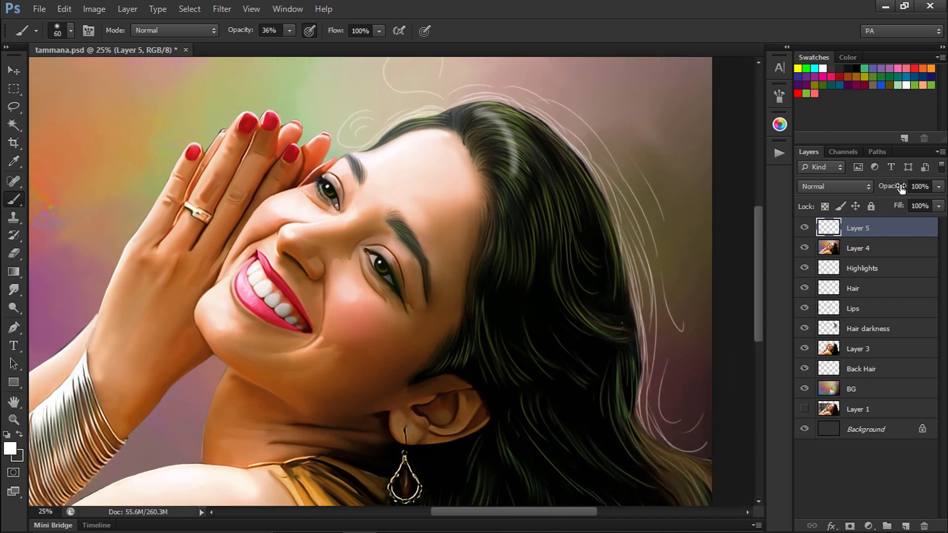
Step: Lower the shine layer's opacity to 27% and paint more white strokes along the hair with the brush at 50 and 60 px
left_click_drag(868, 188, 846, 192)
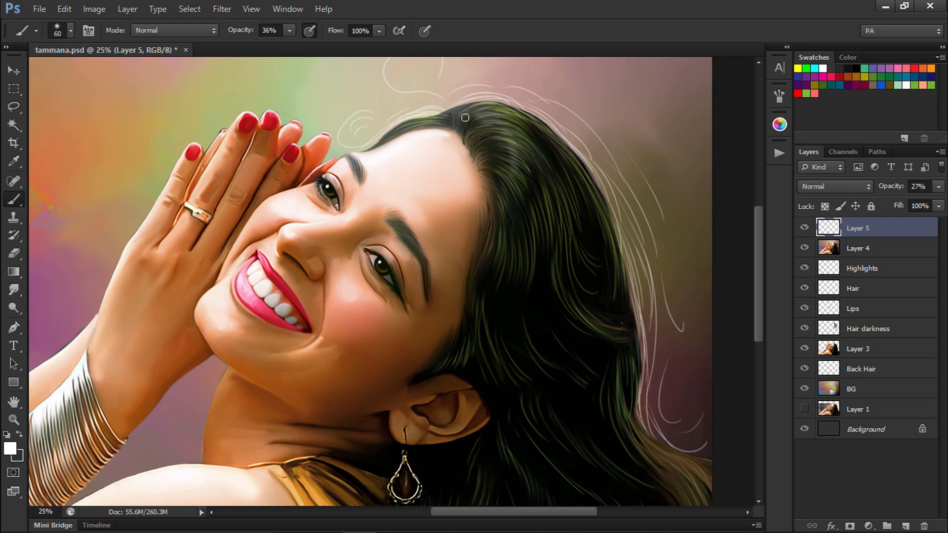
key("bracketleft")
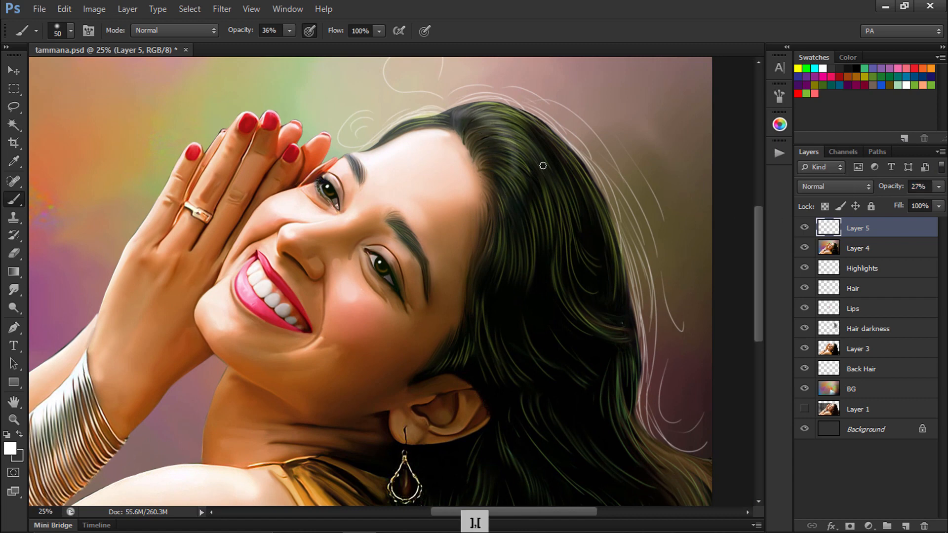
key("bracketright")
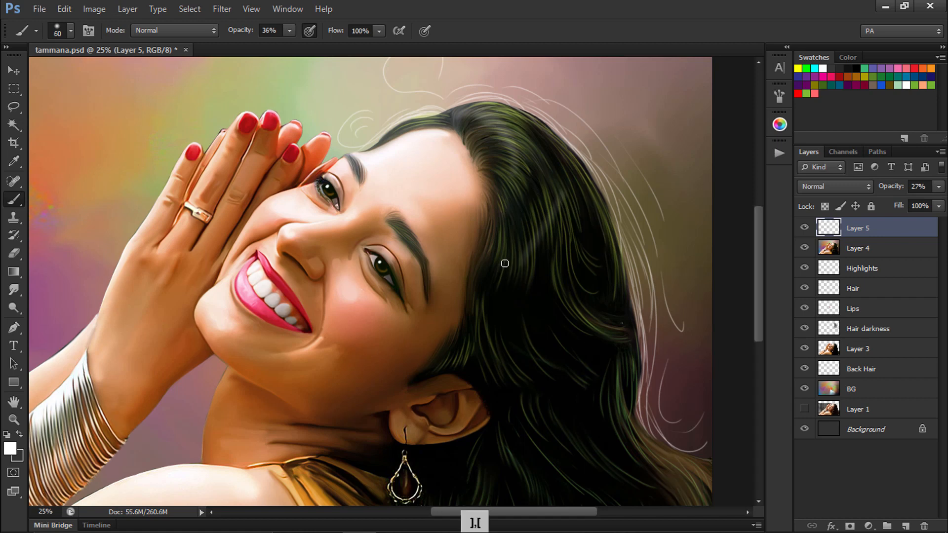
Step: Undo the last shine stroke, reduce the shine layer's opacity to 12%, and delete that layer
key("ctrl+alt+z")
key("ctrl+minus")
key("ctrl+minus")
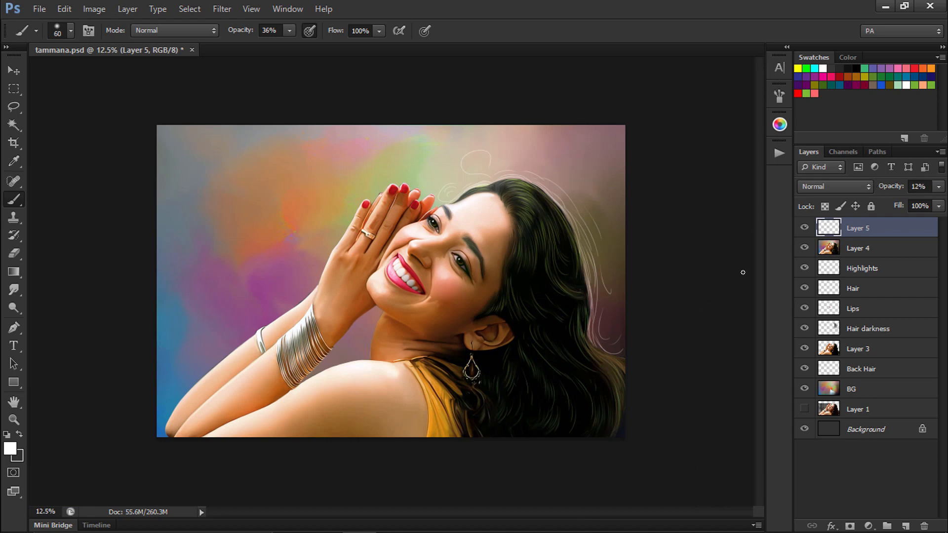
key("Delete")
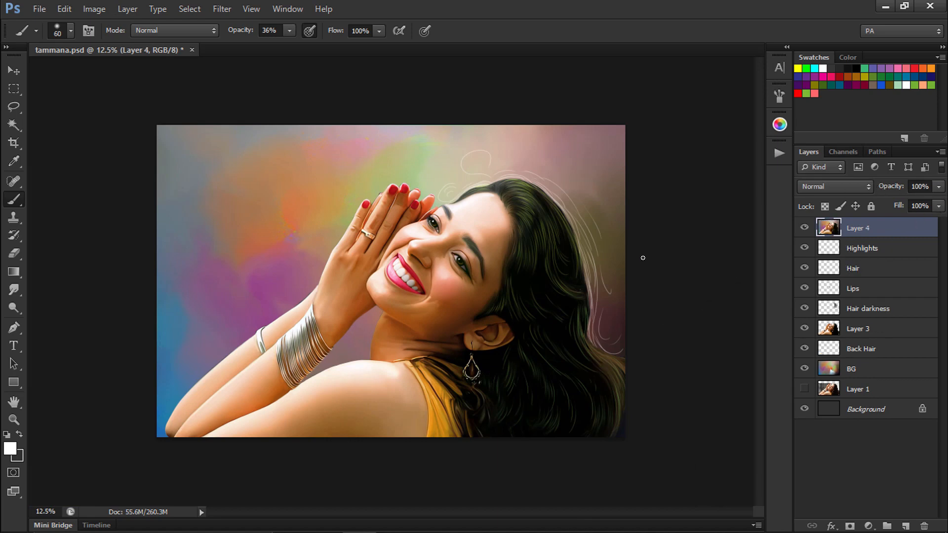
Step: Check the finished painting as a whole and save the document
key("ctrl+minus")
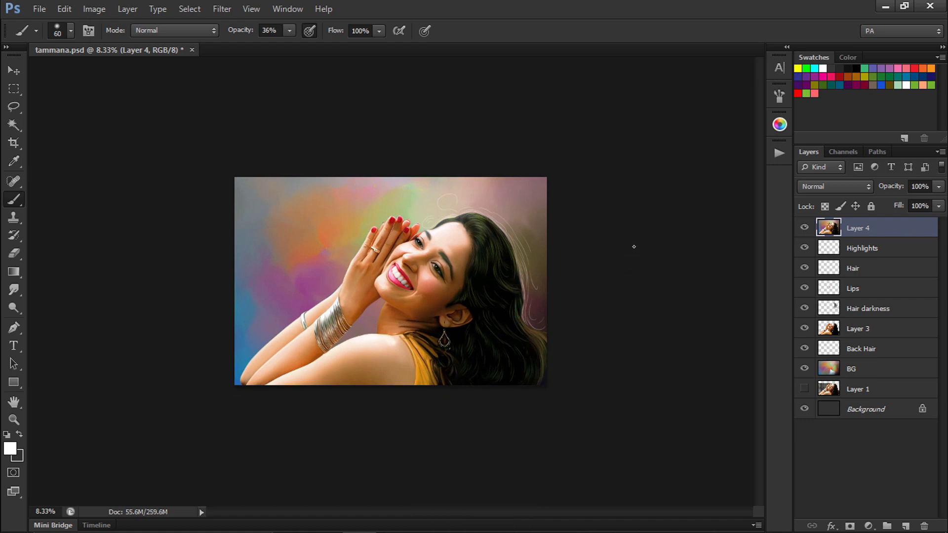
key("ctrl+equal")
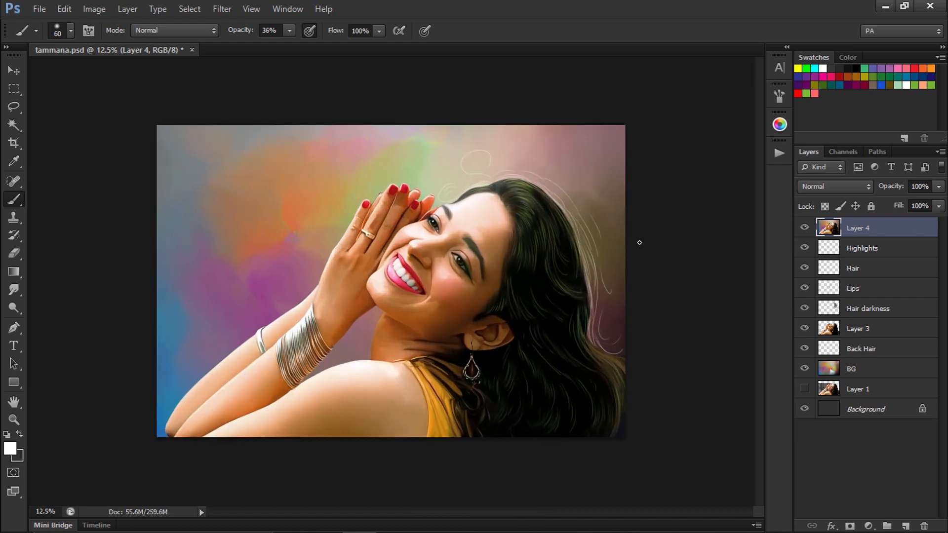
key("ctrl+minus")
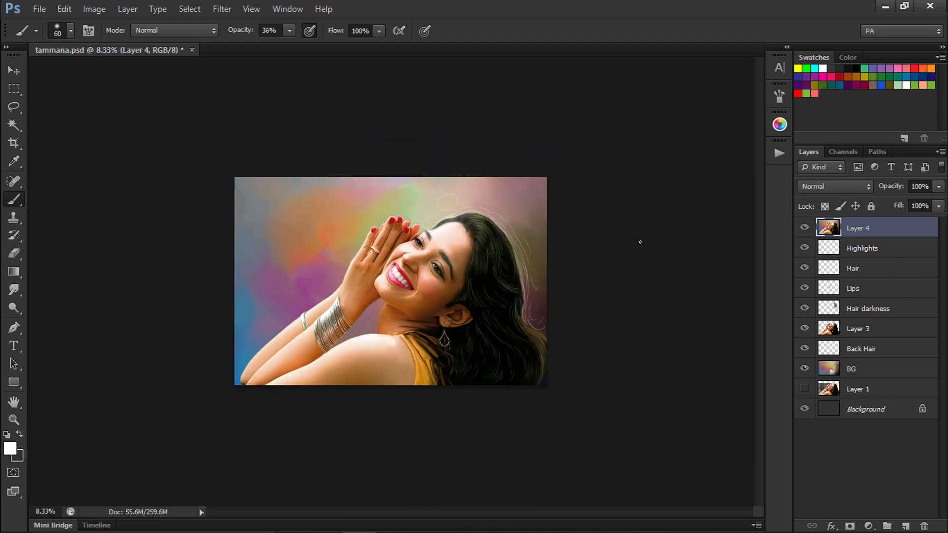
key("ctrl+equal")
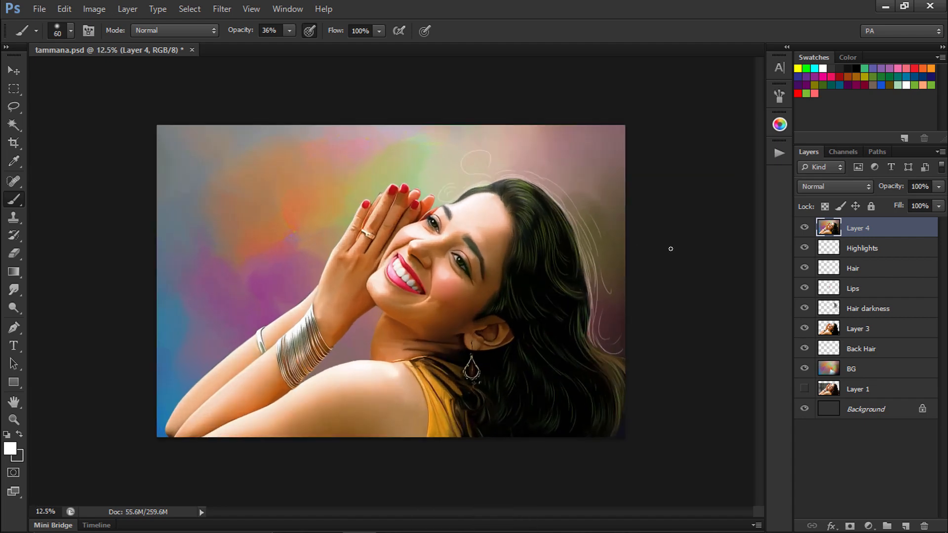
key("ctrl+equal")
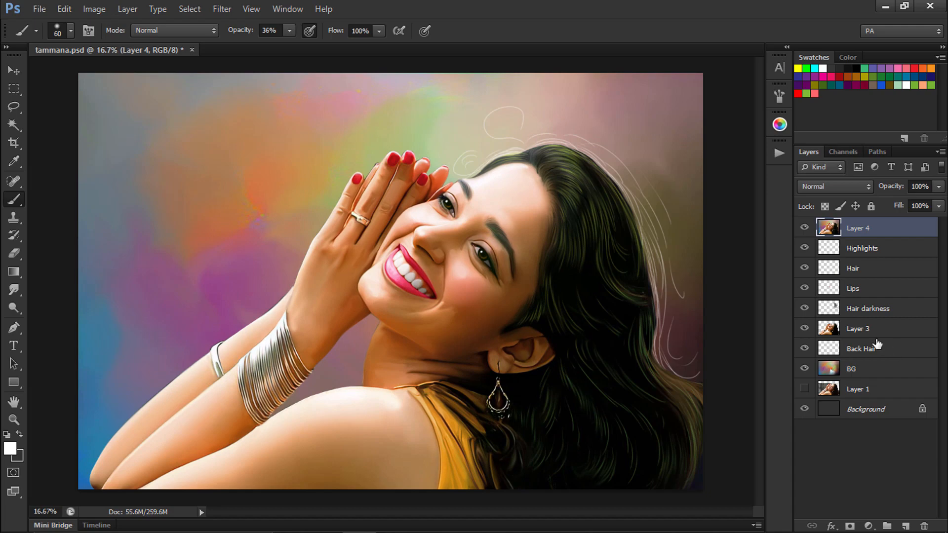
key("ctrl+s")
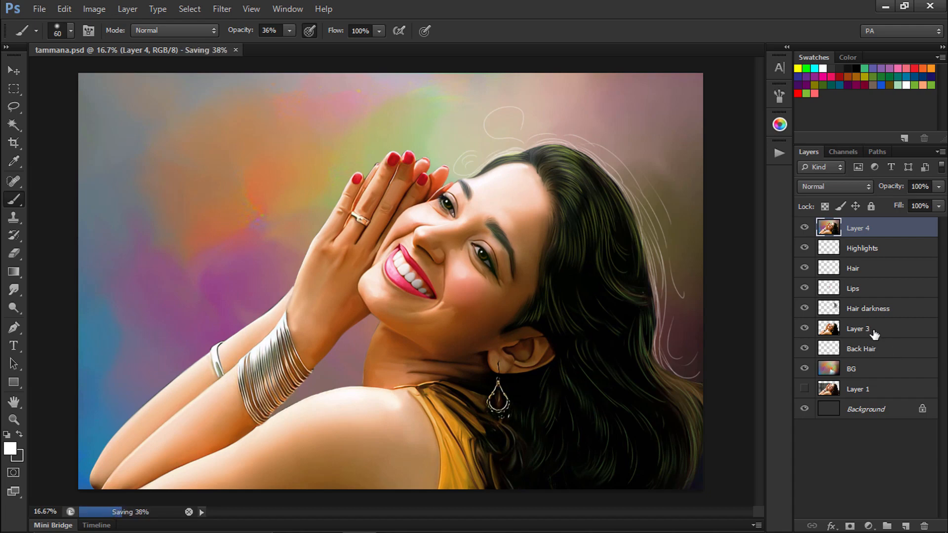